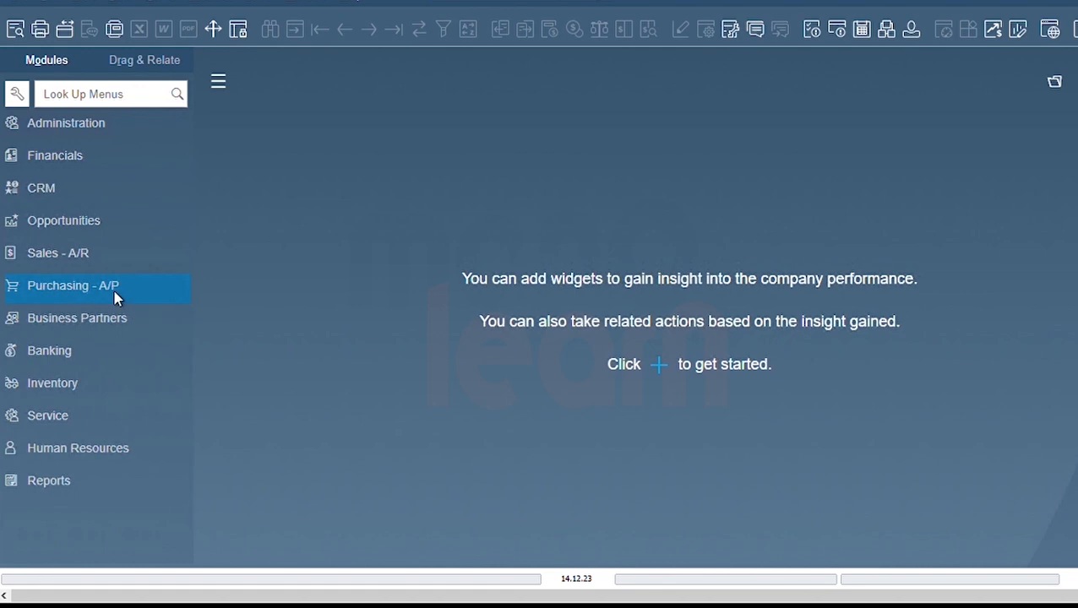
- Find the Purchase Quotation document by searching the menus for "purchase quo", open it and look over the blank form
left_click(127, 295)
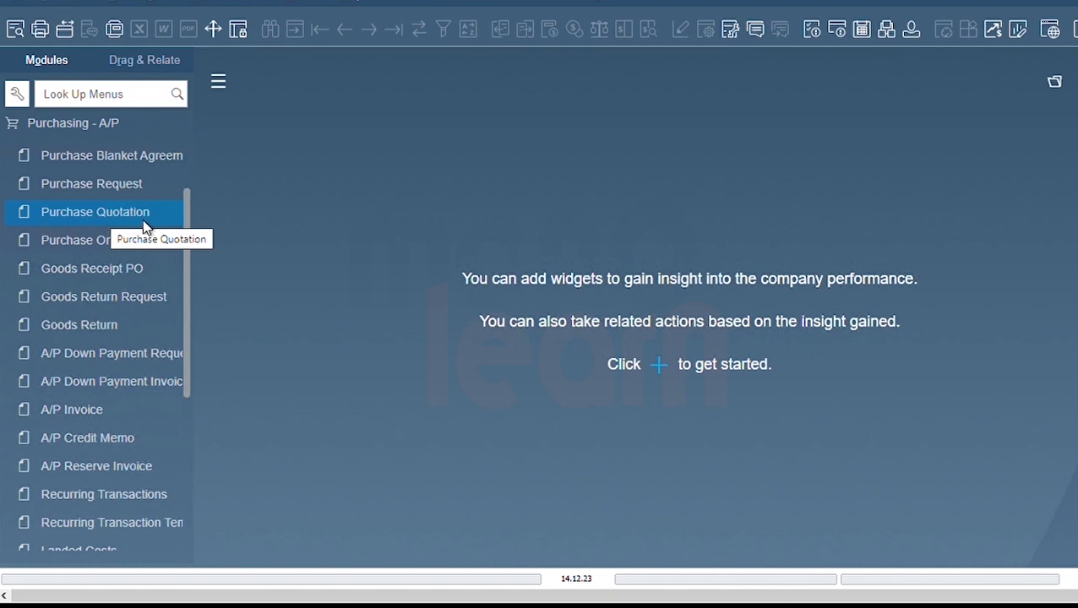
left_click(116, 100)
type("p")
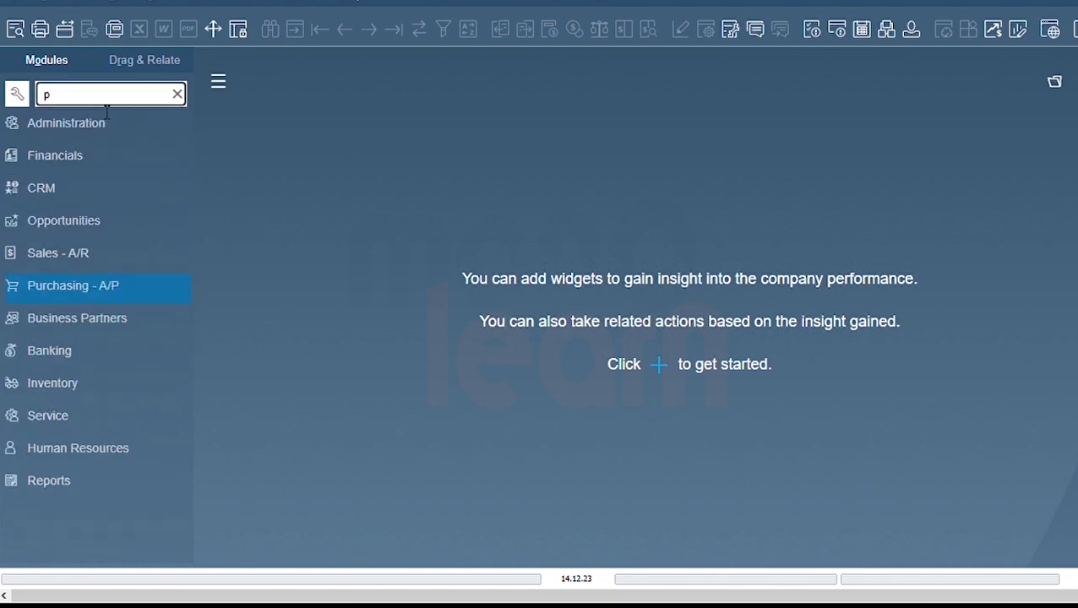
type("urchase ")
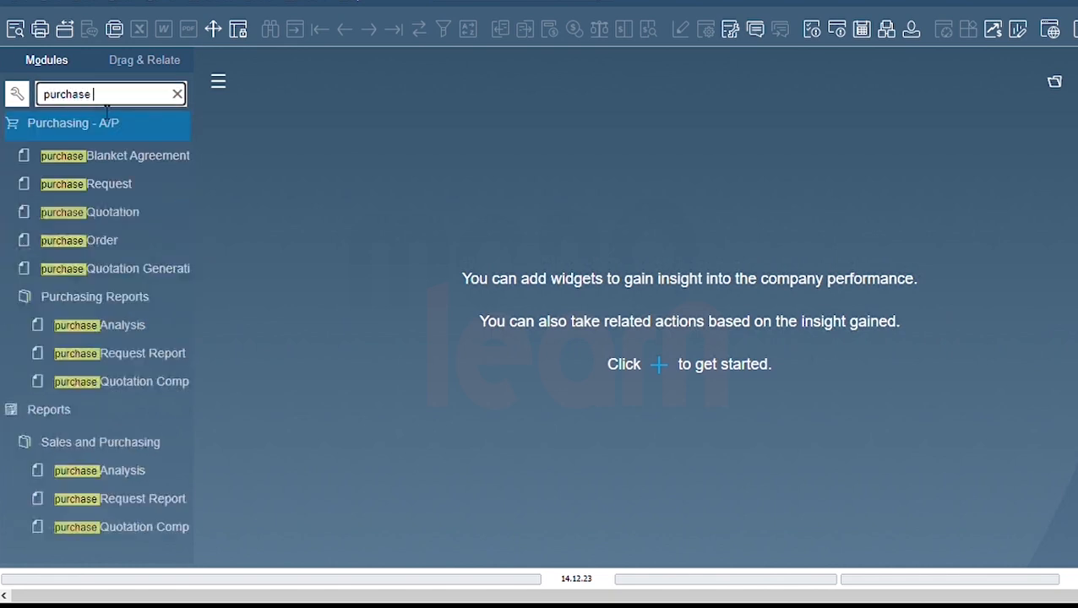
type("quo")
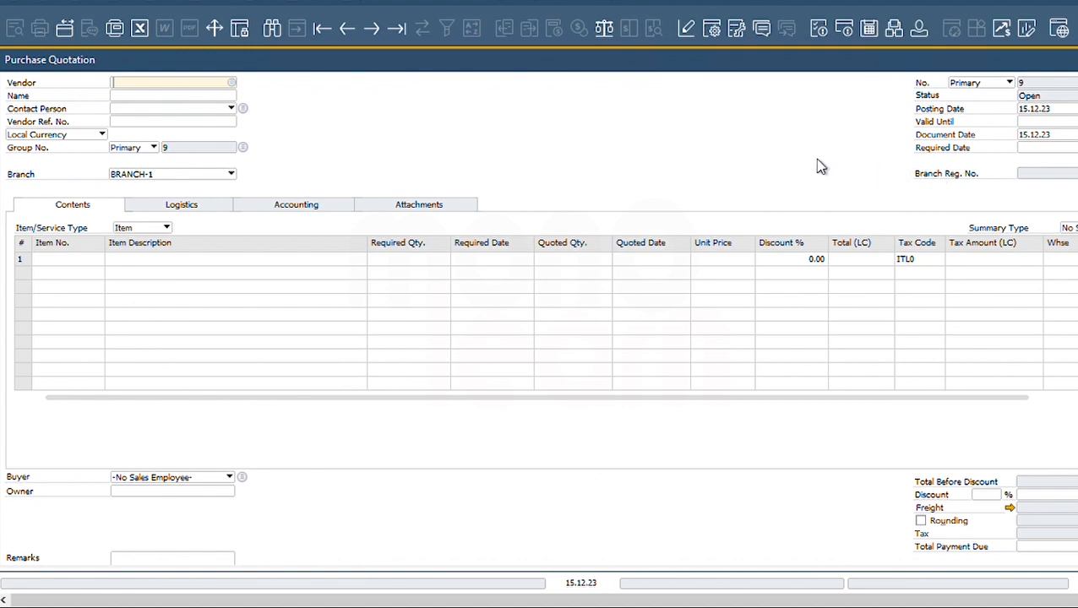
scroll(818, 166, "down", 2)
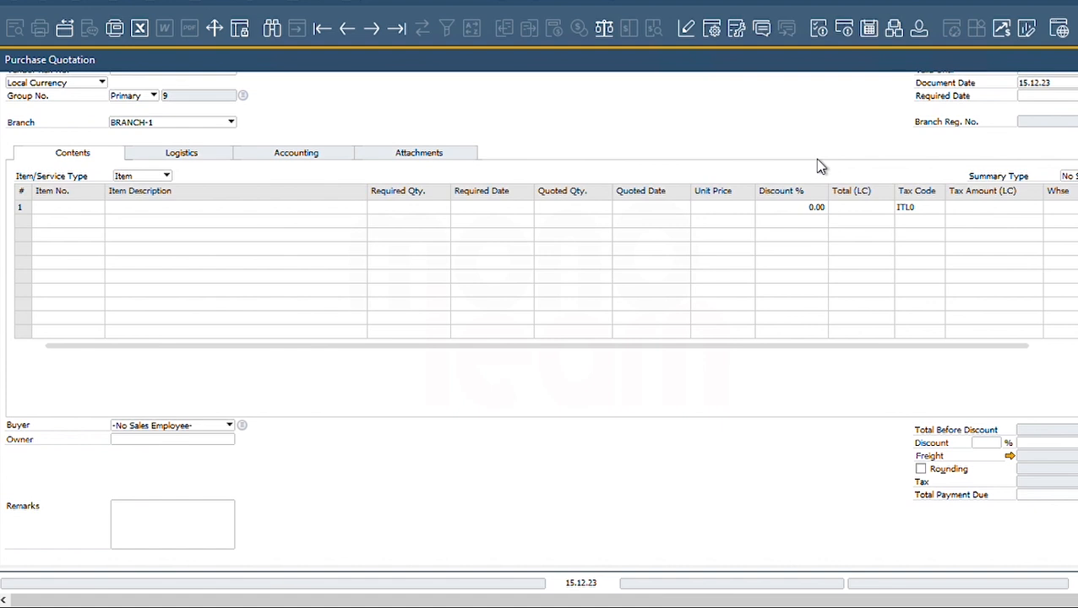
scroll(818, 166, "up", 2)
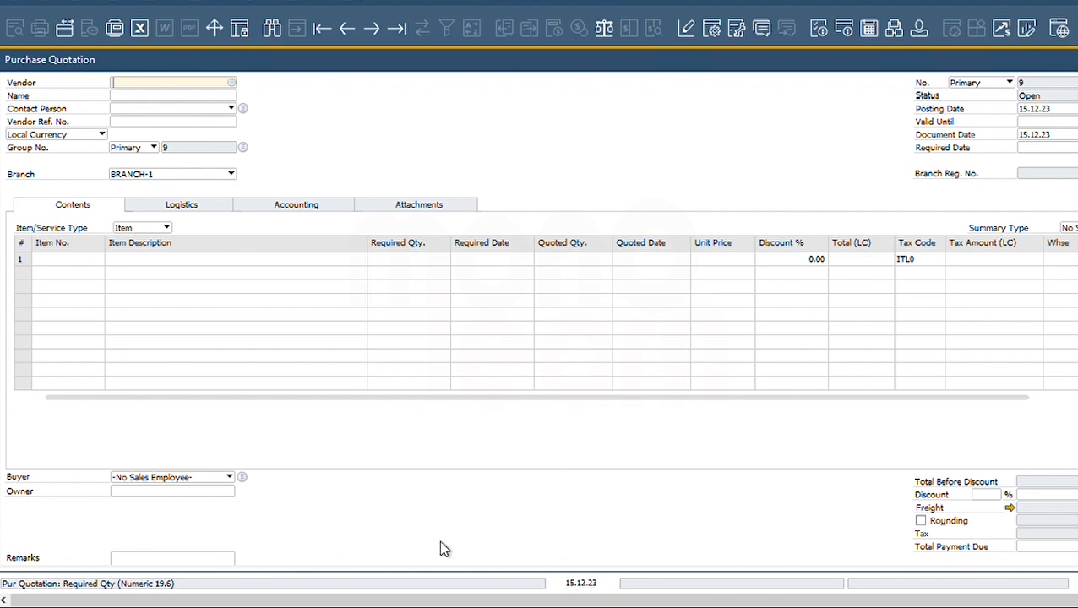
scroll(540, 452, "down", 2)
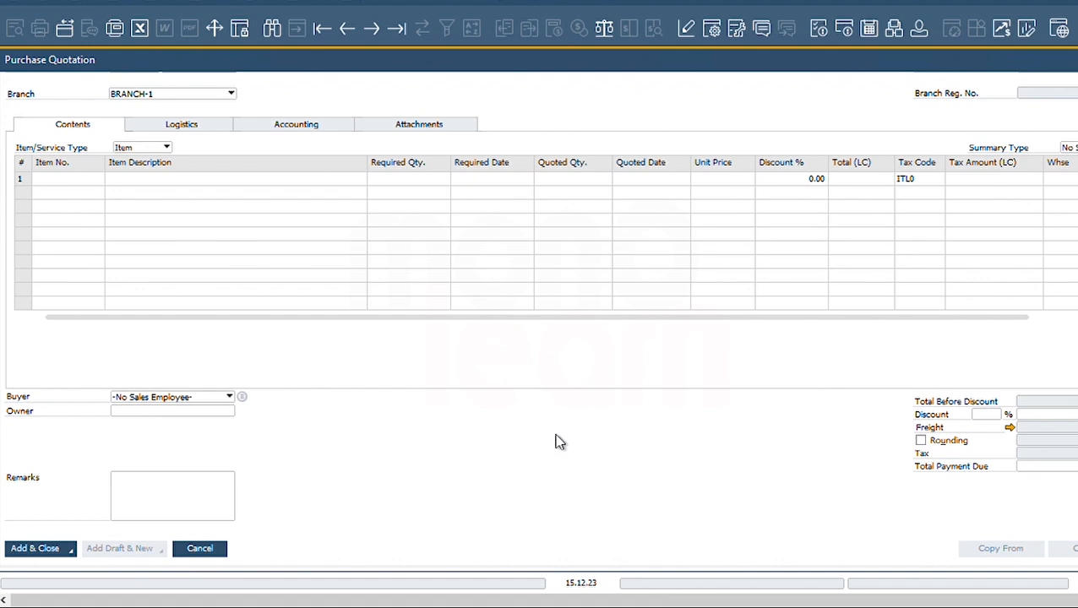
scroll(557, 442, "up", 2)
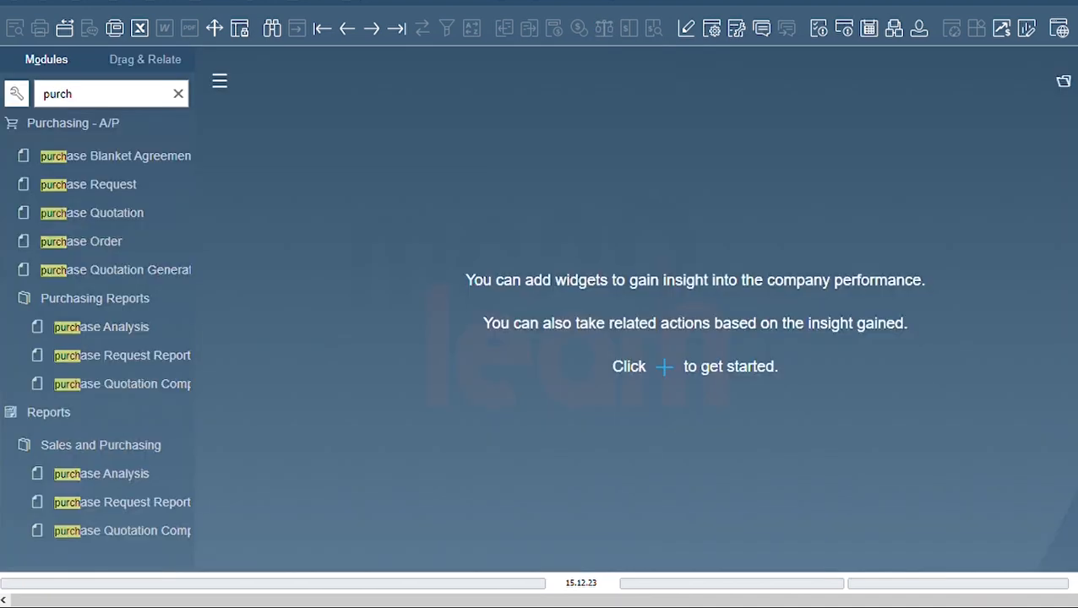
- Find the purchase requests with posting date 15.12.23 and open request 9, keeping the results list visible
left_click(95, 191)
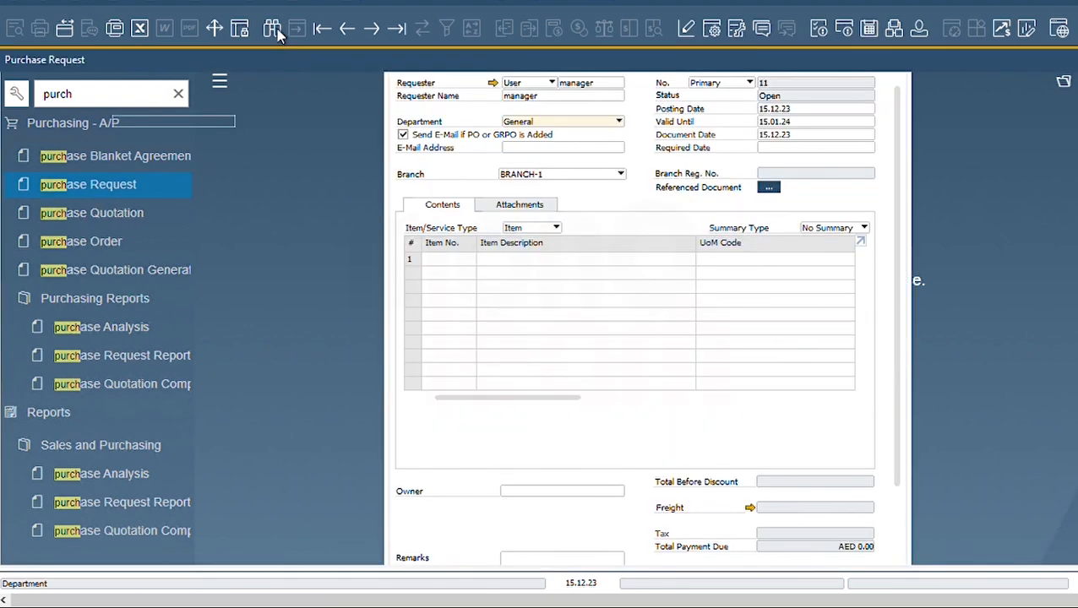
left_click(272, 28)
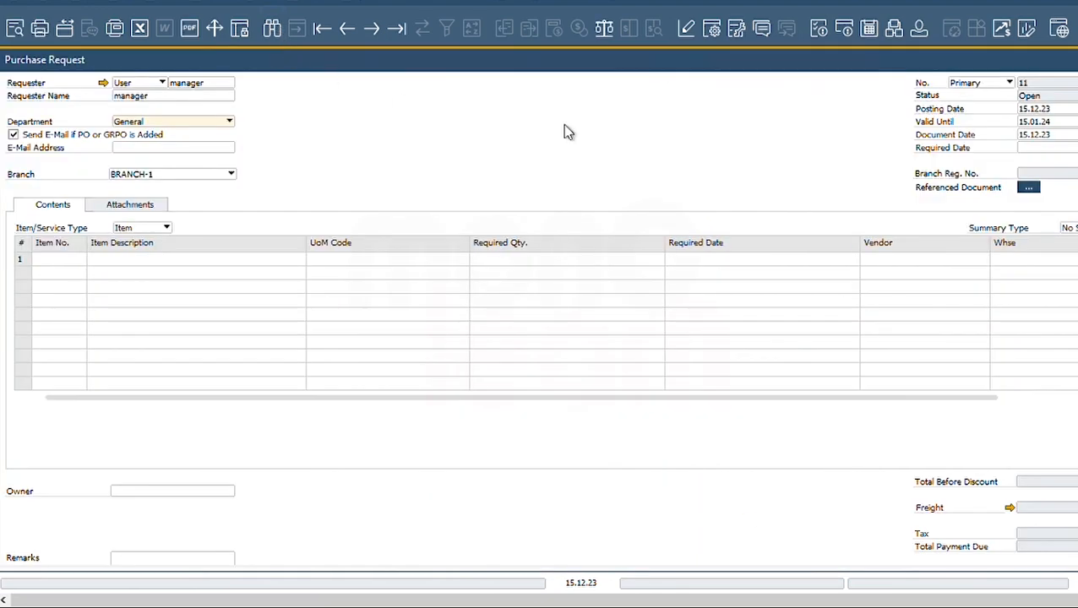
left_click(1035, 110)
key("Tab")
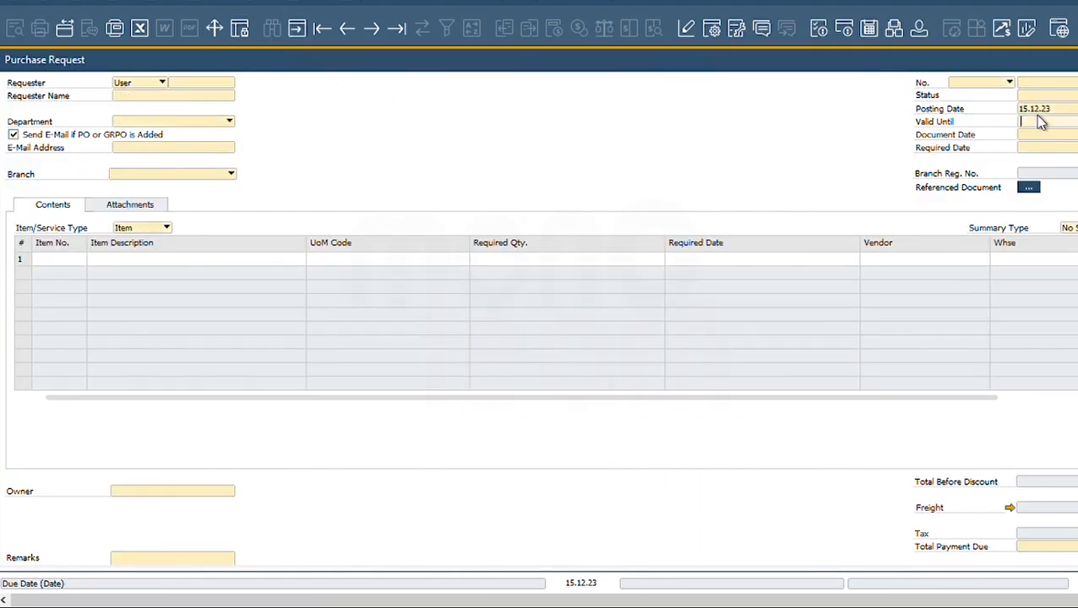
key("Return")
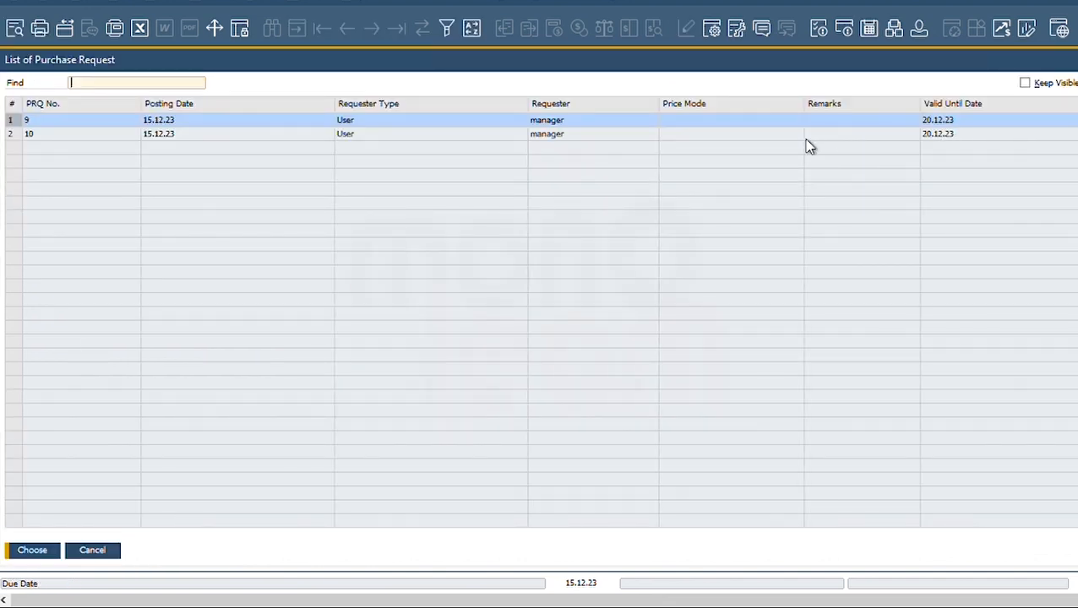
left_click(1026, 84)
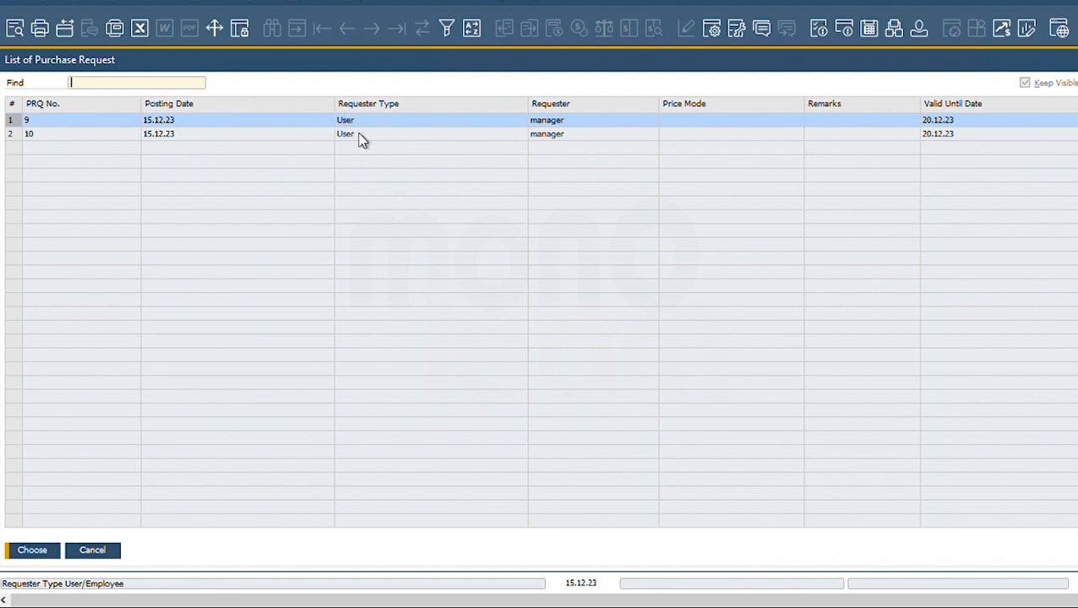
double_click(285, 122)
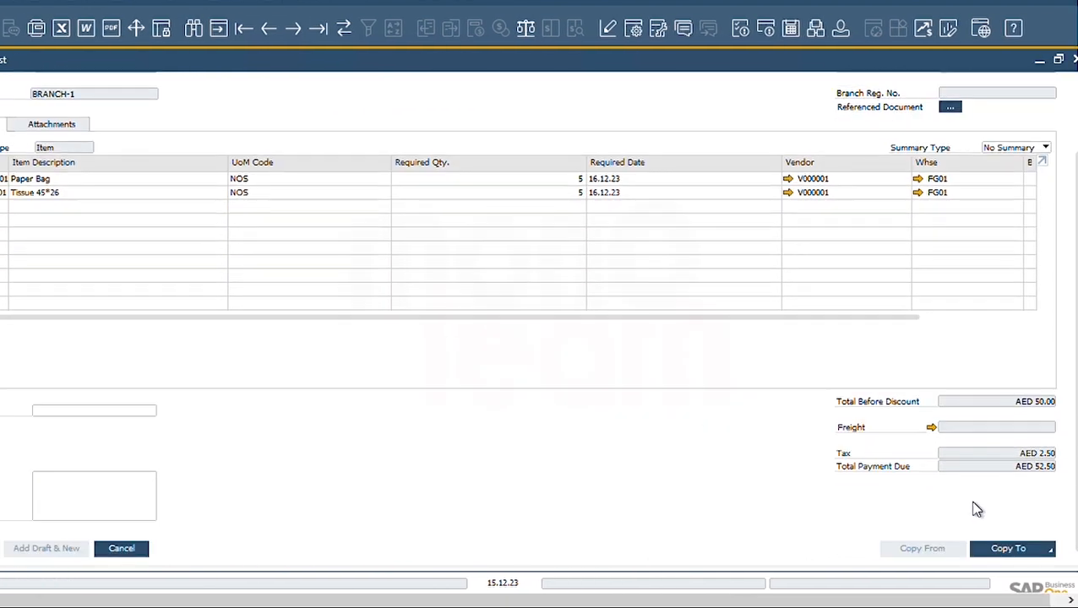
- Copy the purchase request to a Purchase Quotation and choose Perfect Solusion as the vendor, accepting the prompt
left_click(1053, 550)
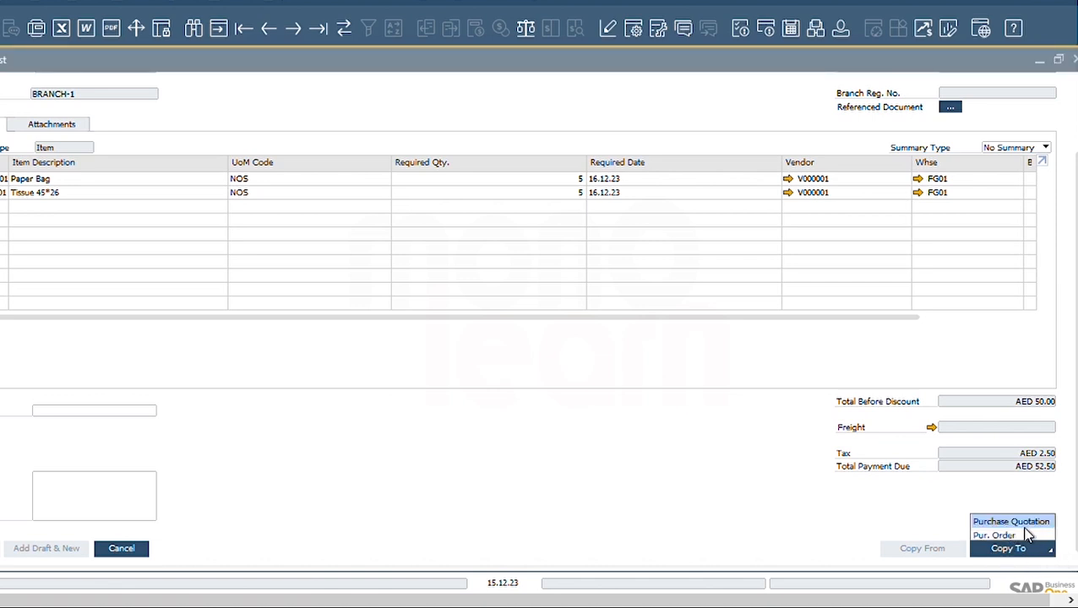
left_click(1024, 524)
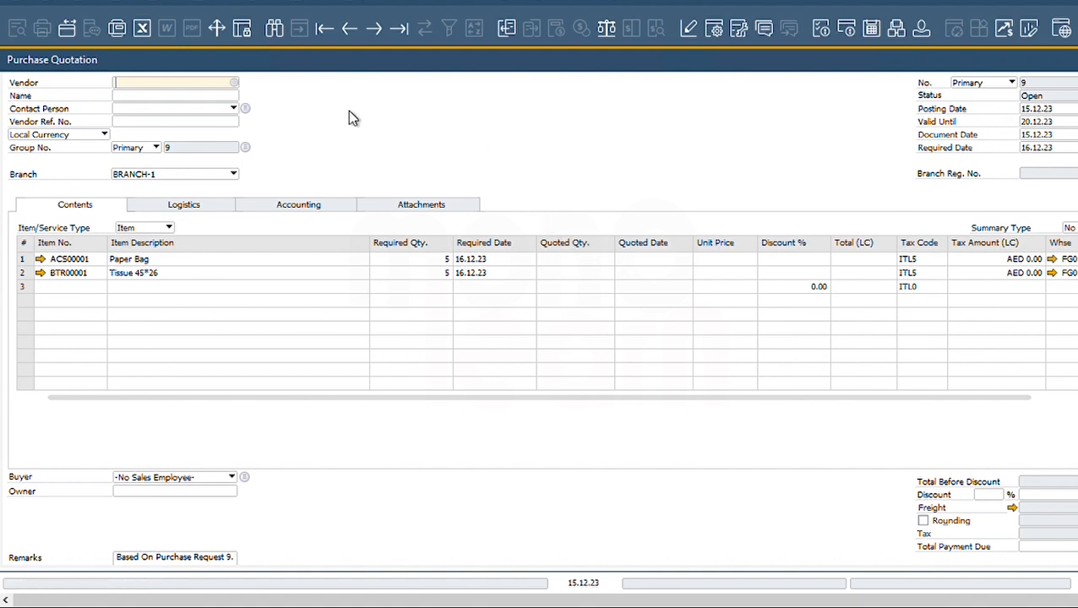
key("Tab")
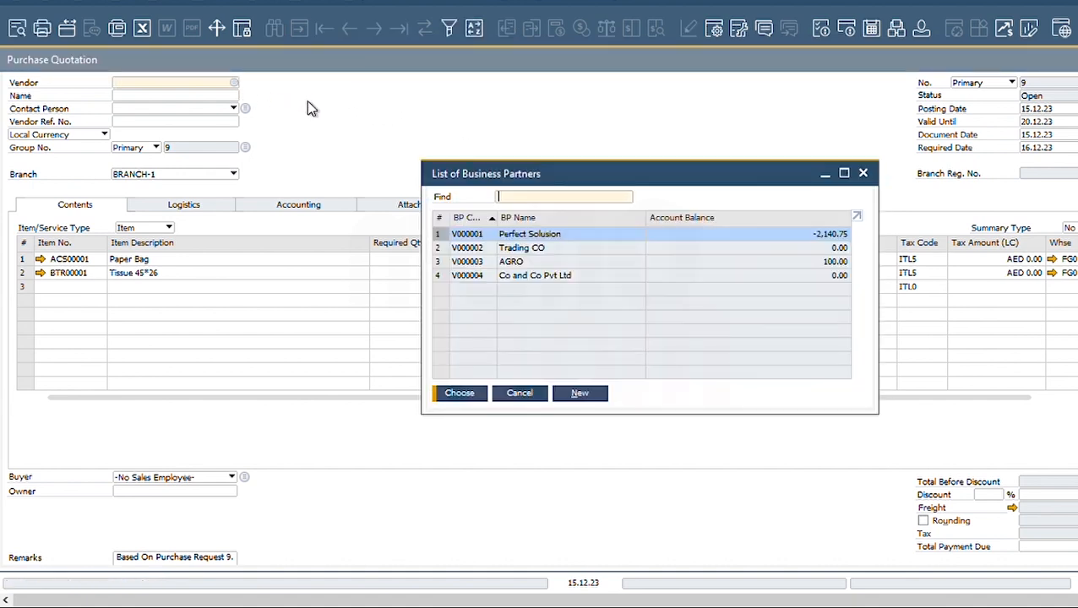
double_click(529, 236)
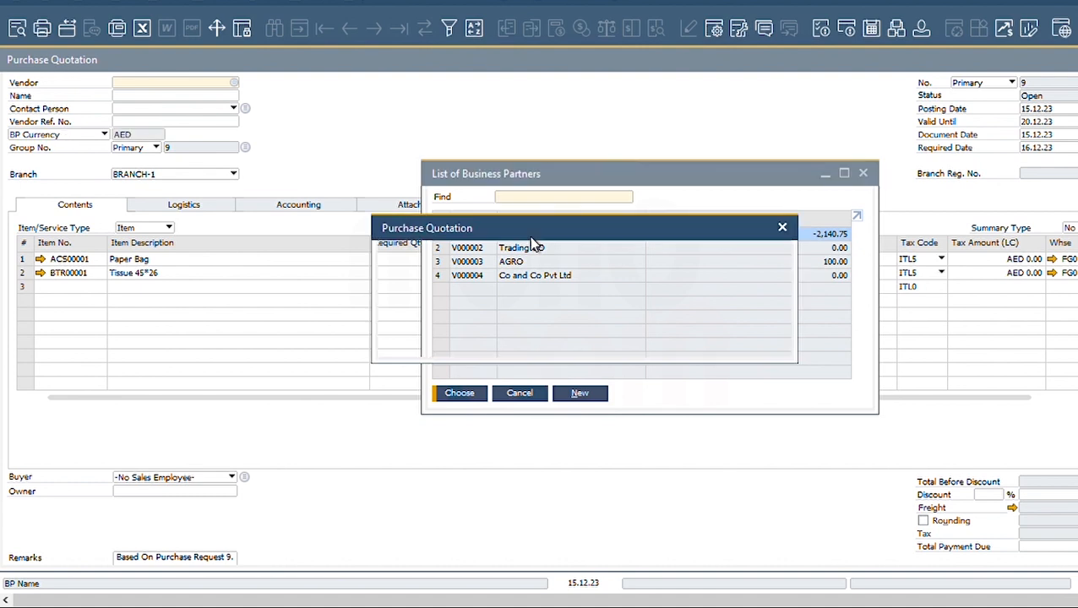
left_click(446, 340)
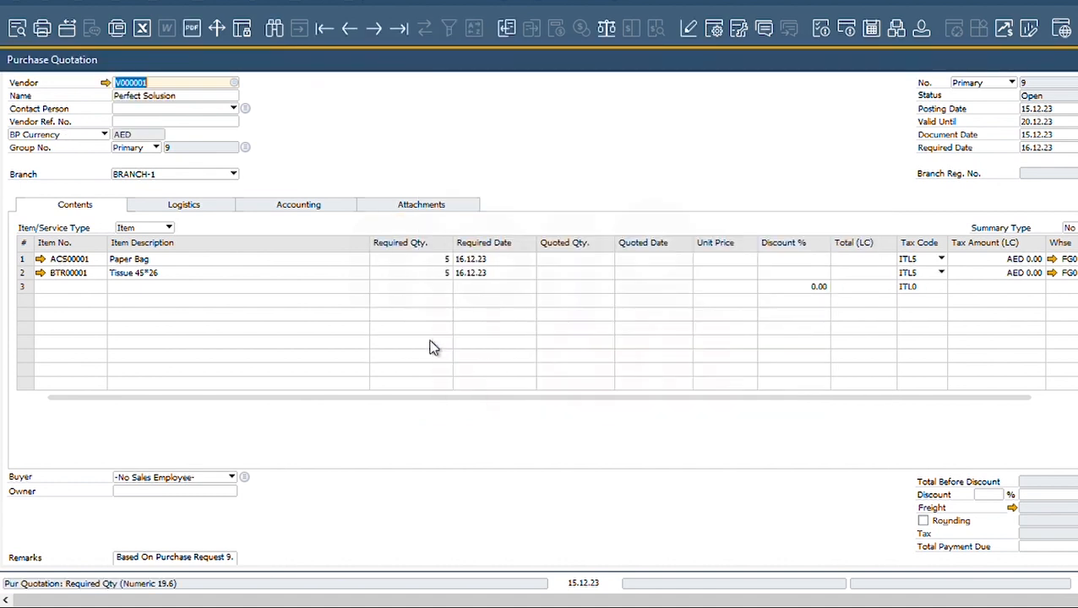
- Examine the quotation's posting, validity, document and required dates alongside the Paper Bag line's required and quoted quantities
left_click(433, 260)
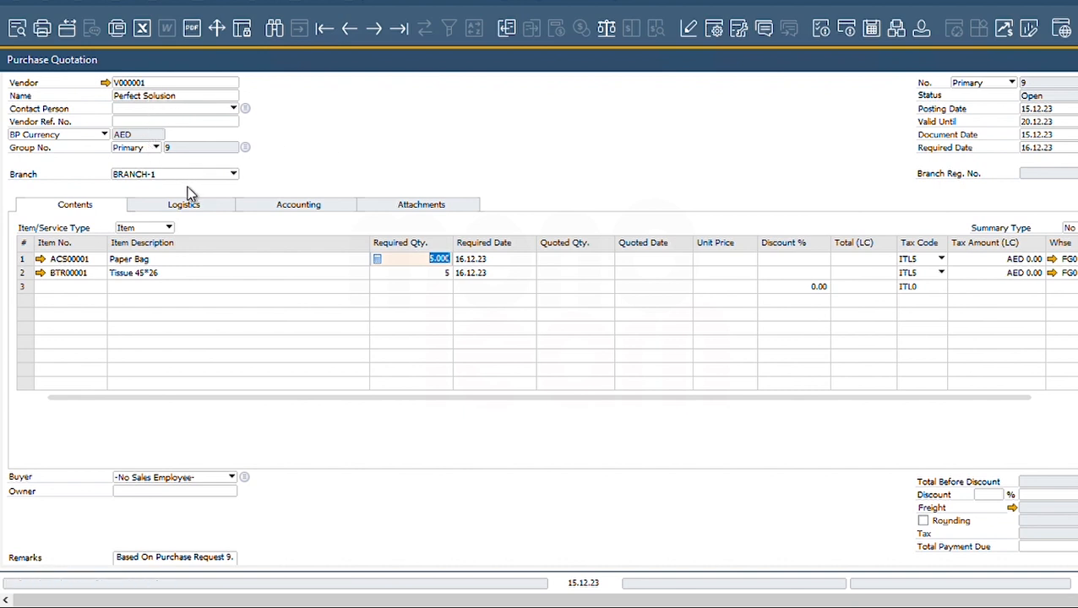
left_click(1049, 114)
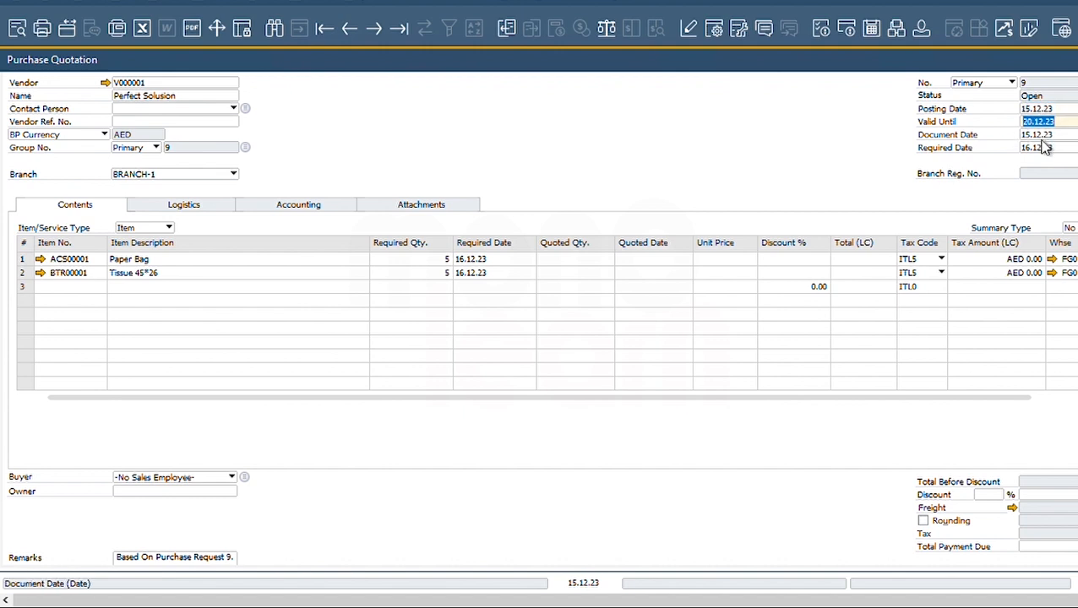
left_click(1046, 135)
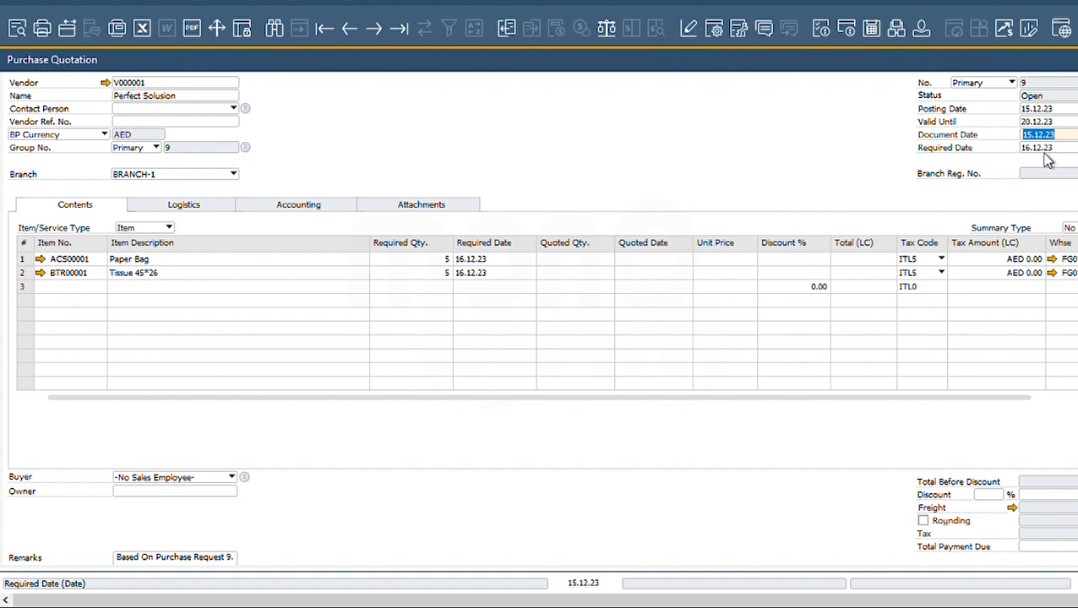
left_click(1044, 150)
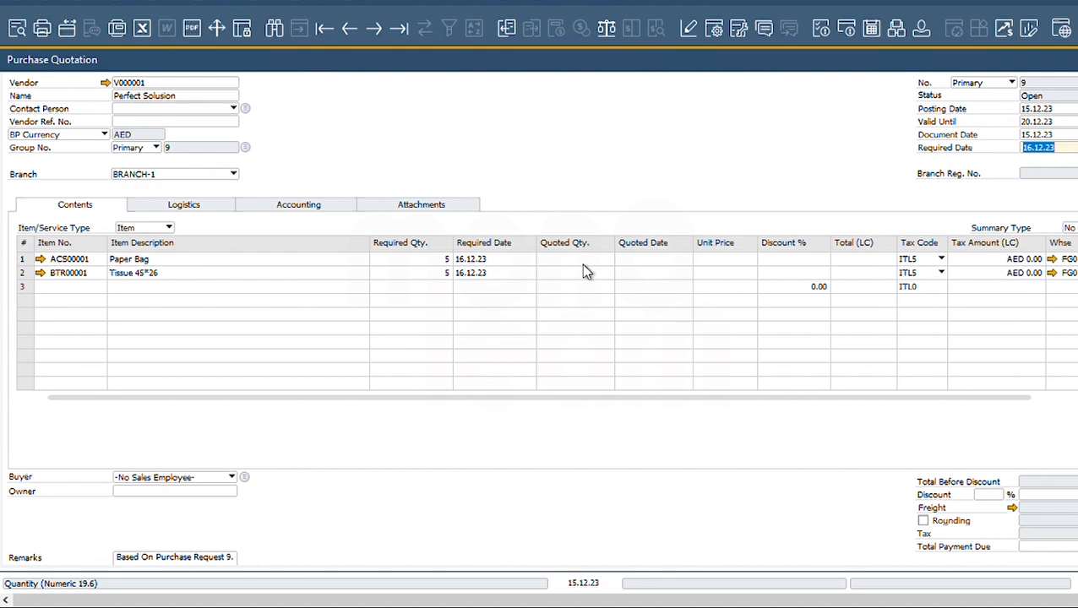
left_click(583, 262)
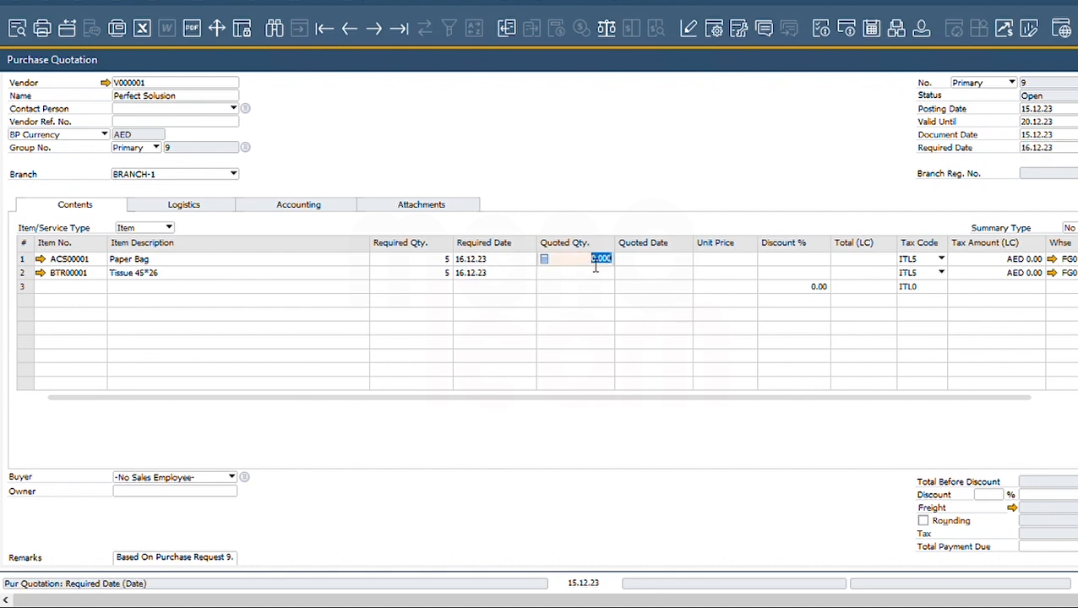
left_click(441, 261)
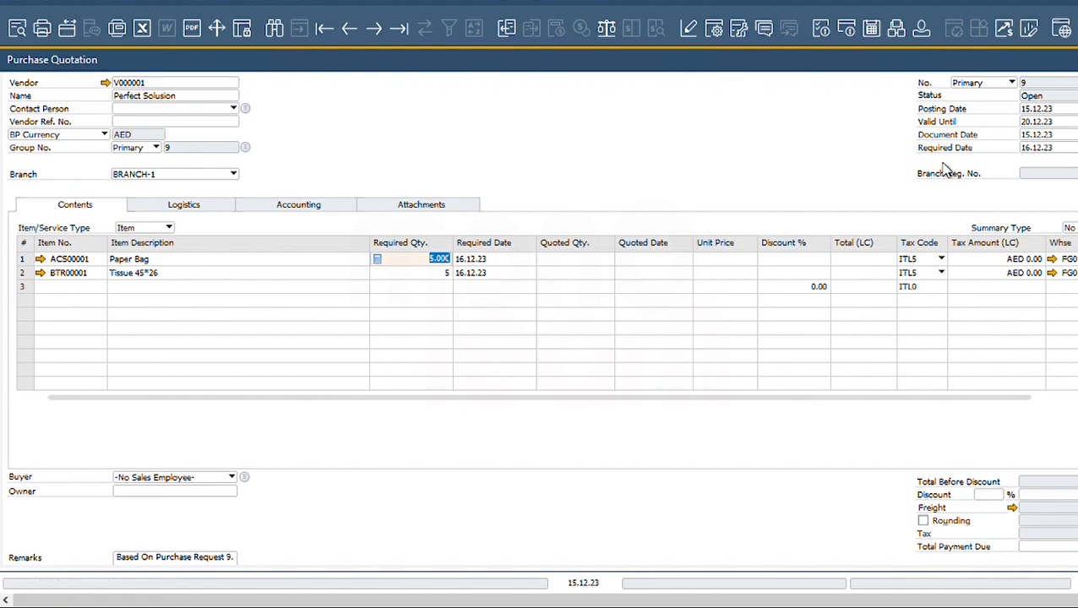
left_click(1038, 148)
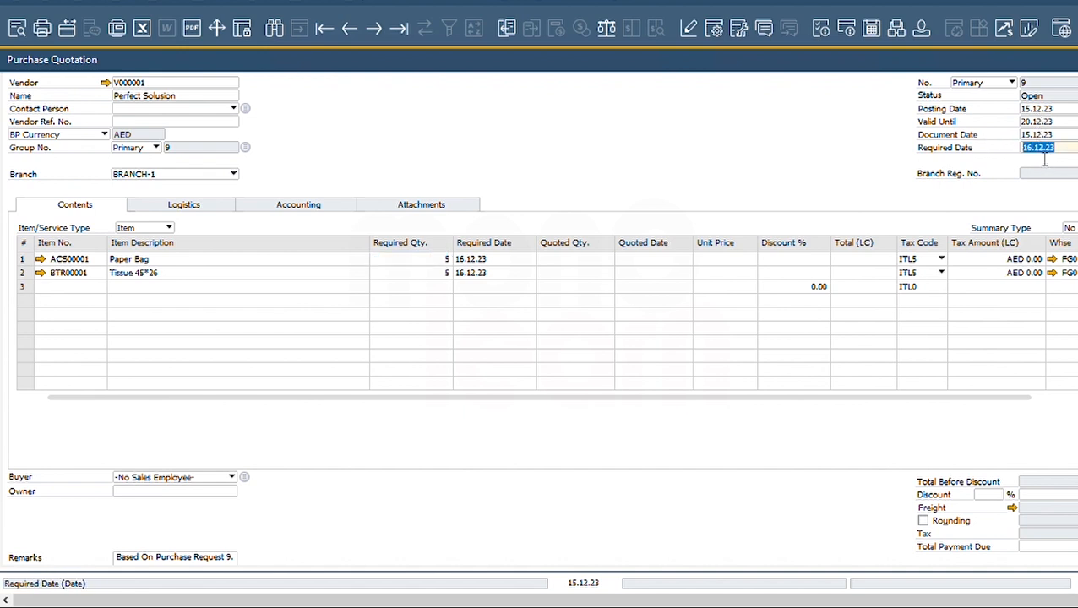
left_click(1035, 112)
left_click(1039, 134)
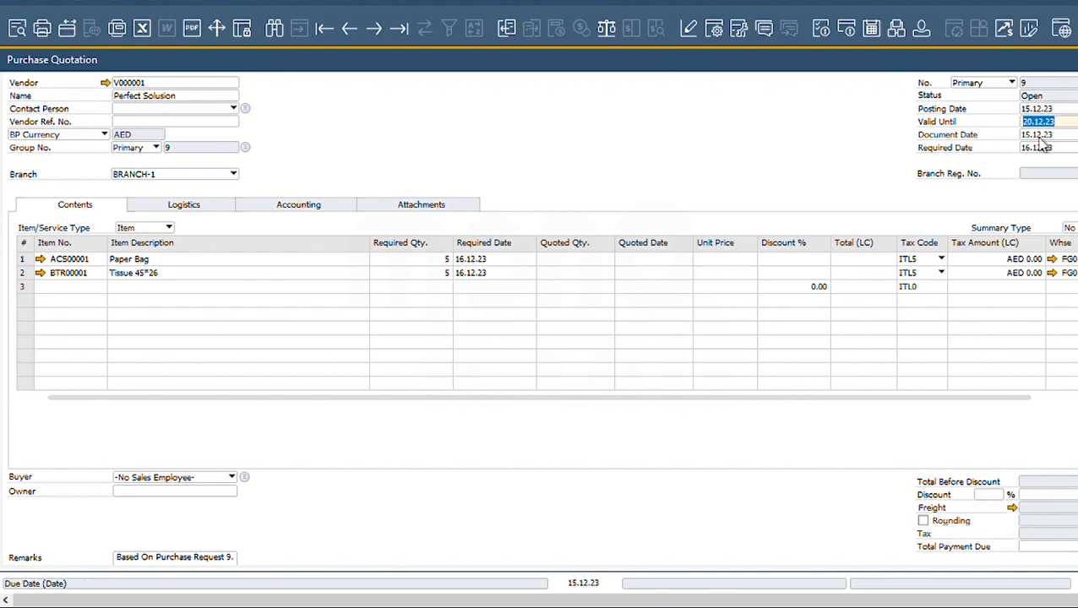
- Review the item descriptions and required quantities copied into the Paper Bag and Tissue 45*26 lines
left_click(82, 208)
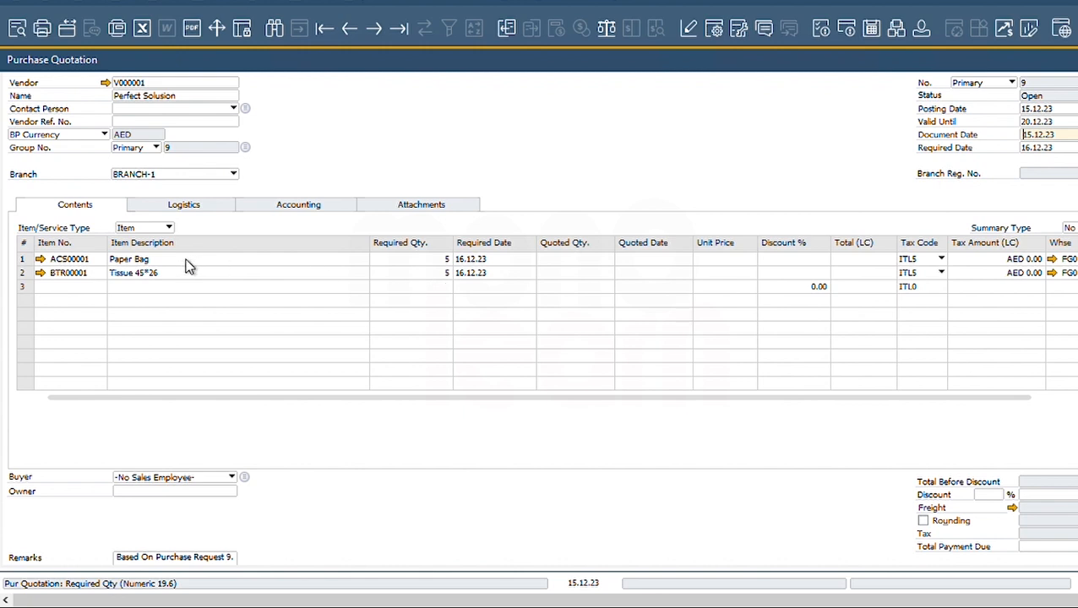
left_click(154, 276)
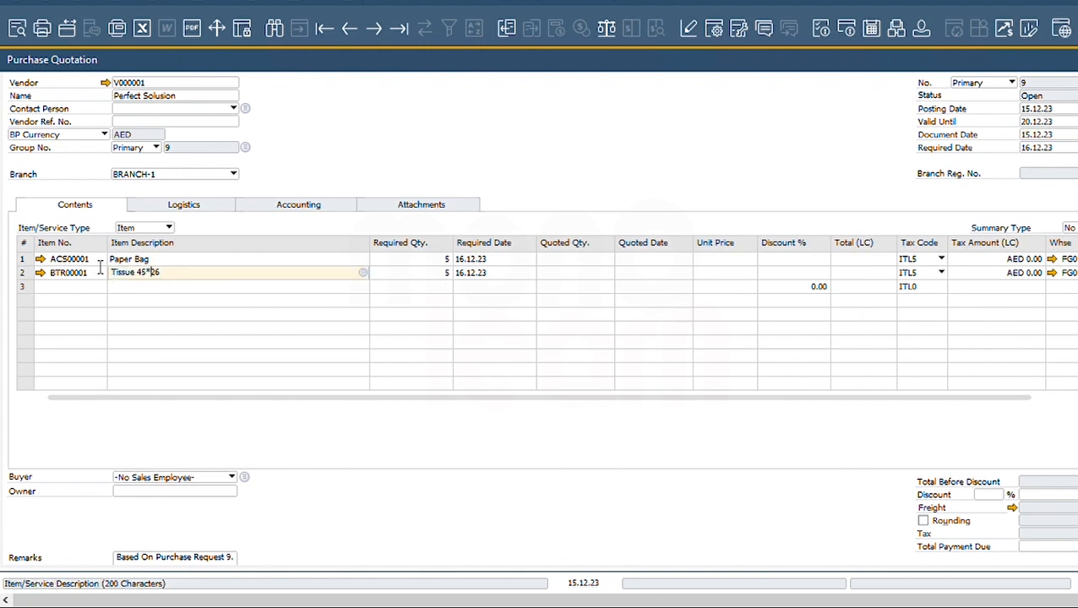
key("Up")
left_click(156, 276)
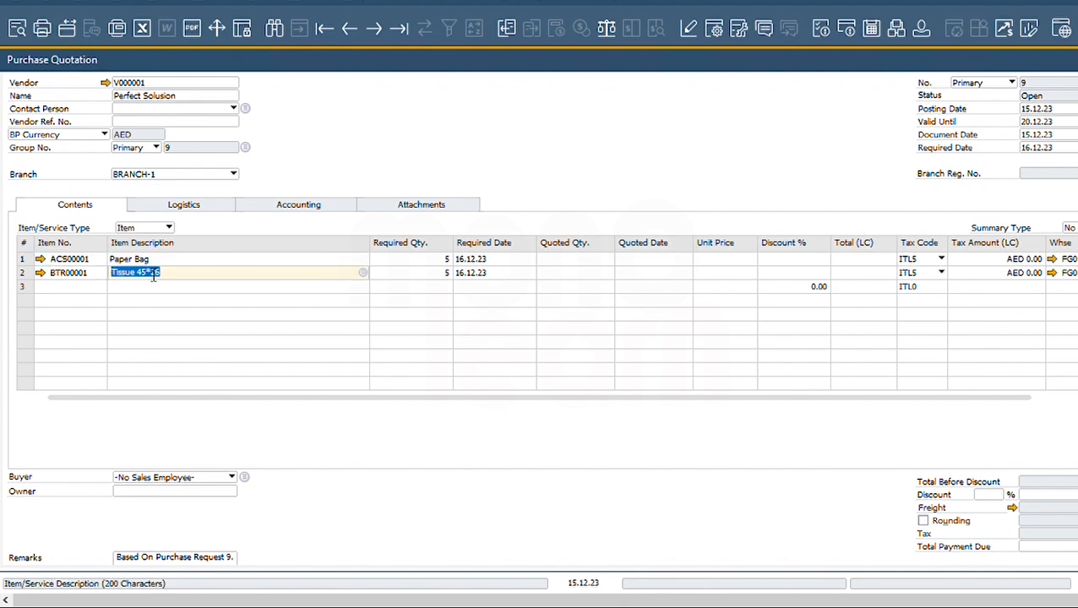
key("Up")
left_click(157, 276)
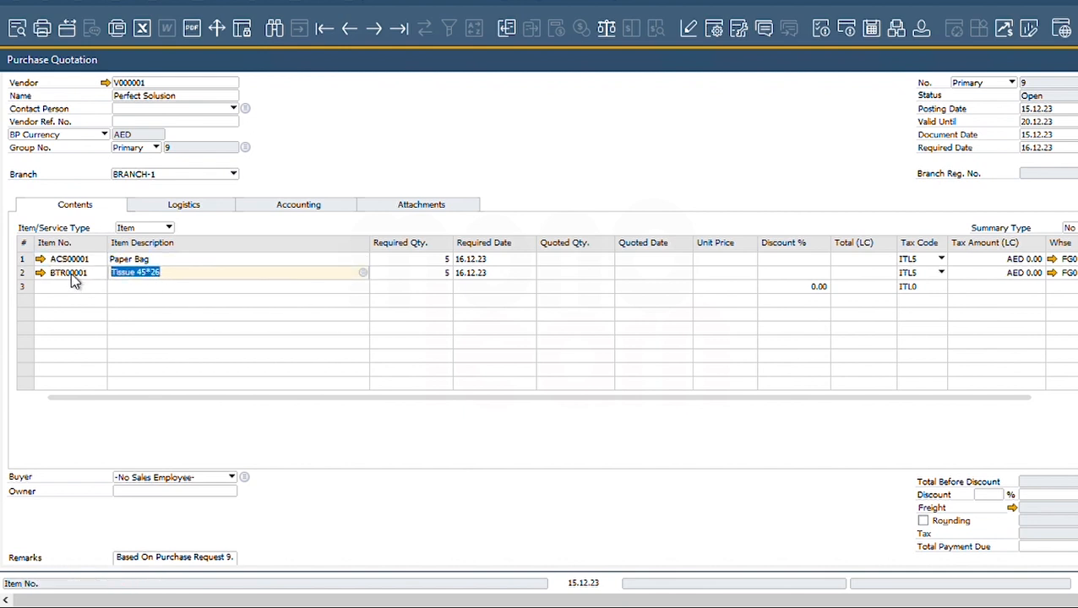
left_click(427, 262)
left_click(435, 278)
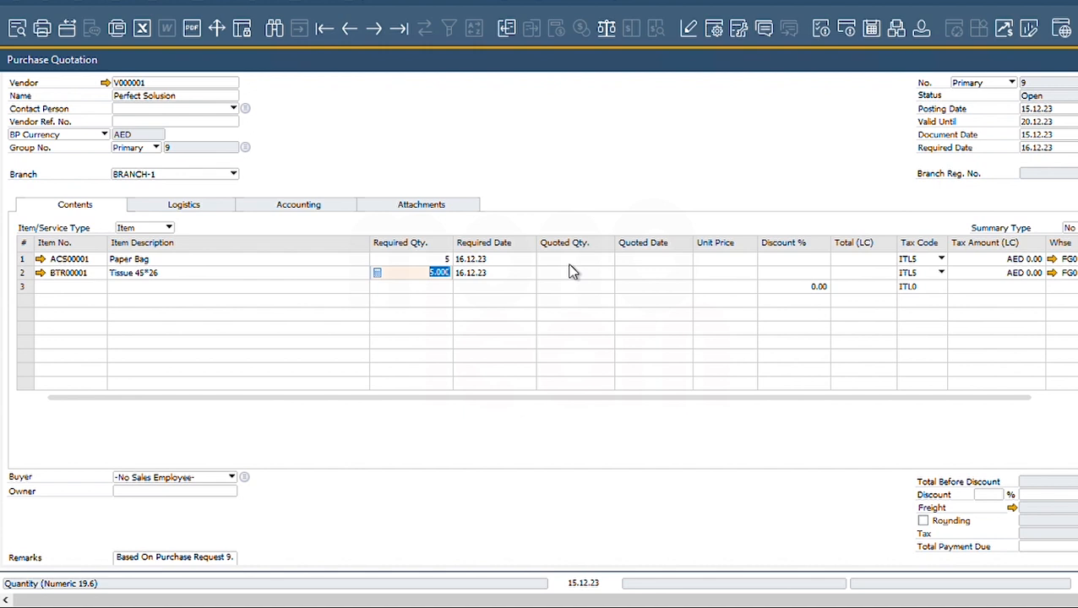
- Set the Paper Bag line's required quantity to 6
left_click(443, 258)
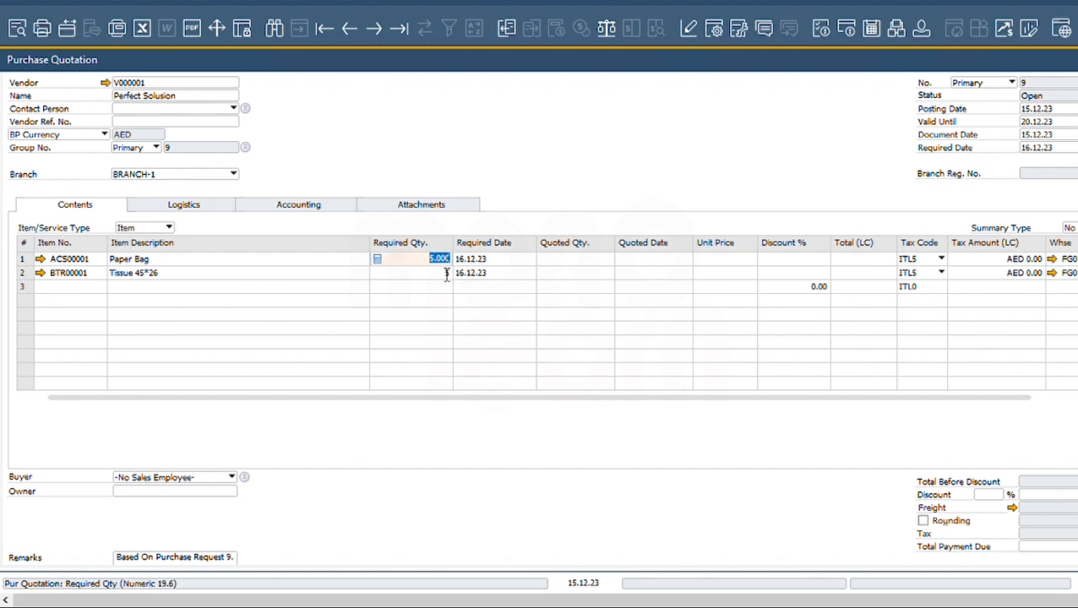
left_click(445, 273)
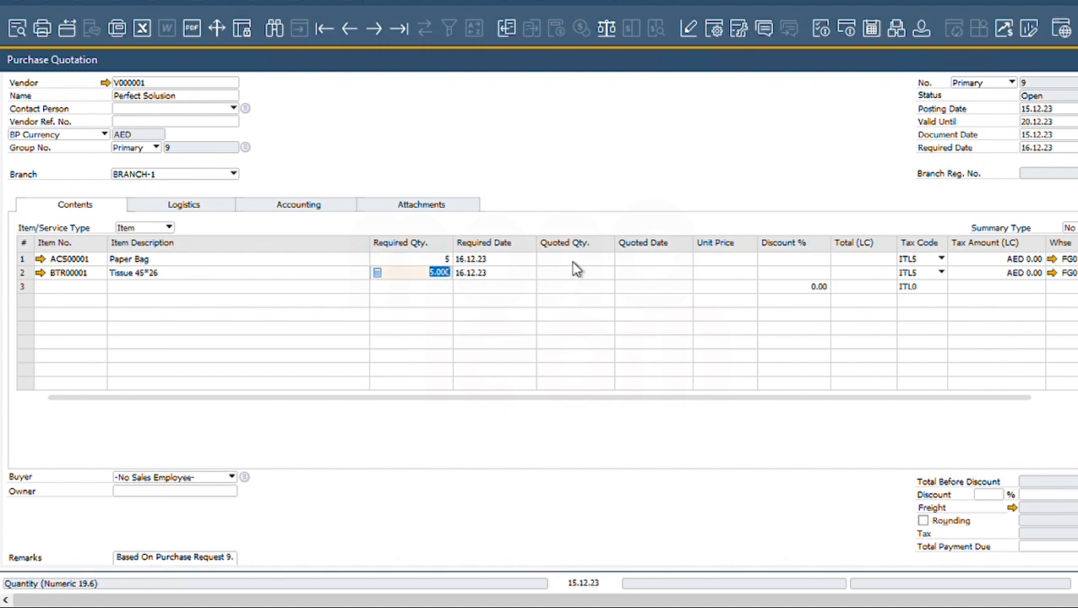
left_click(446, 258)
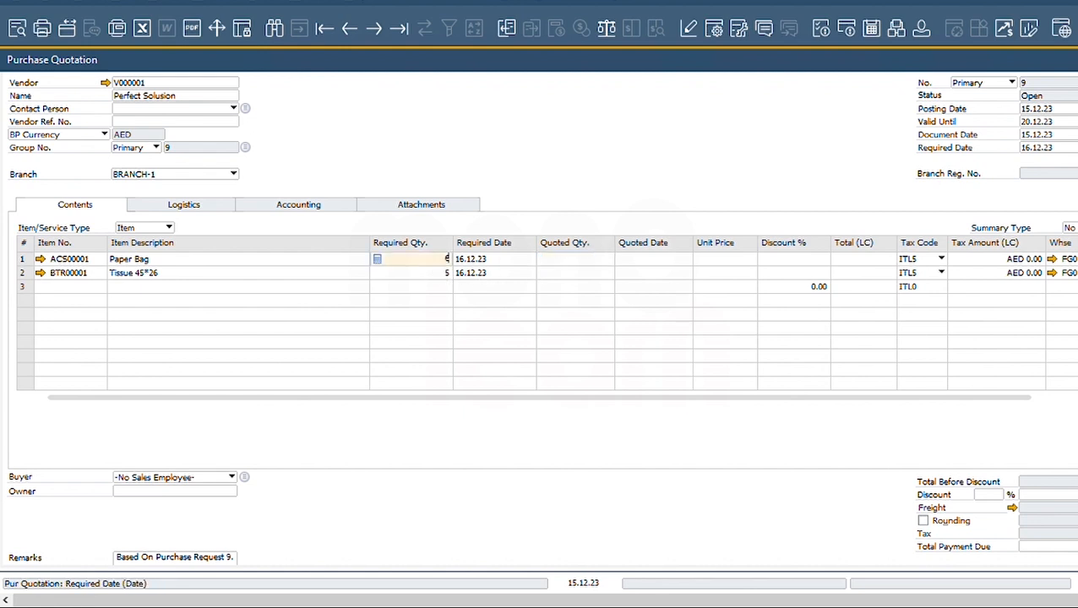
key("Tab")
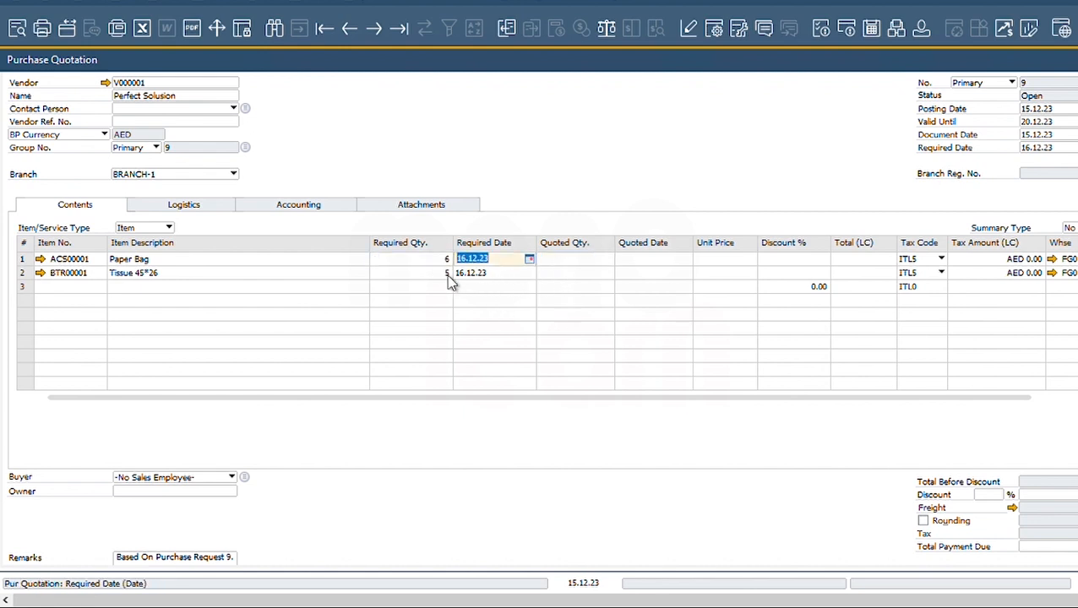
- Set the quoted quantity to 5 for Paper Bag and 4 for Tissue 45*26
key("Tab")
key("shift+Tab")
key("Tab")
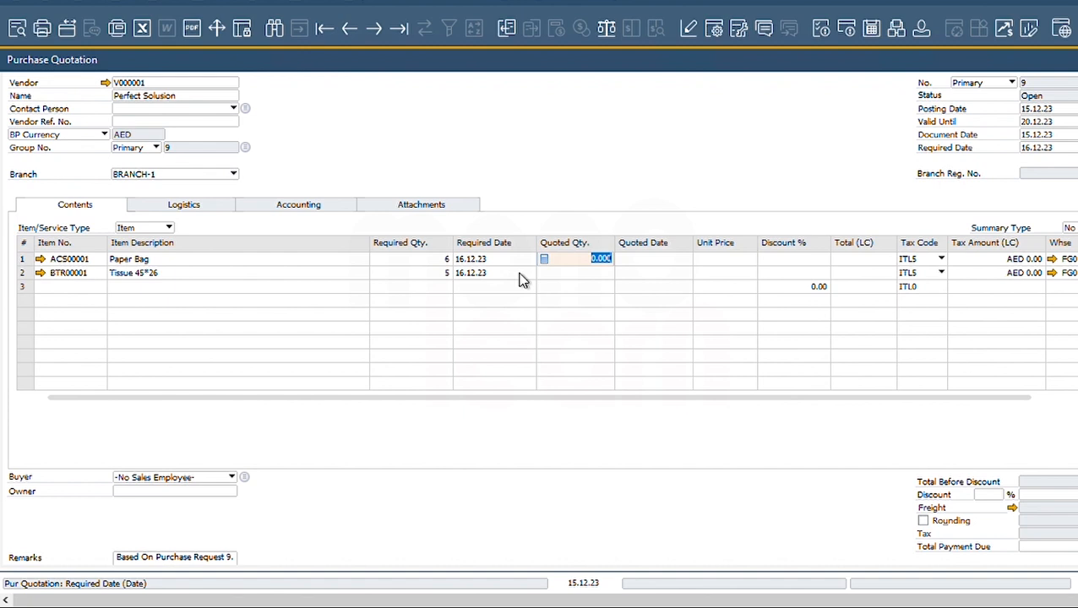
type("5")
key("Tab")
left_click(600, 273)
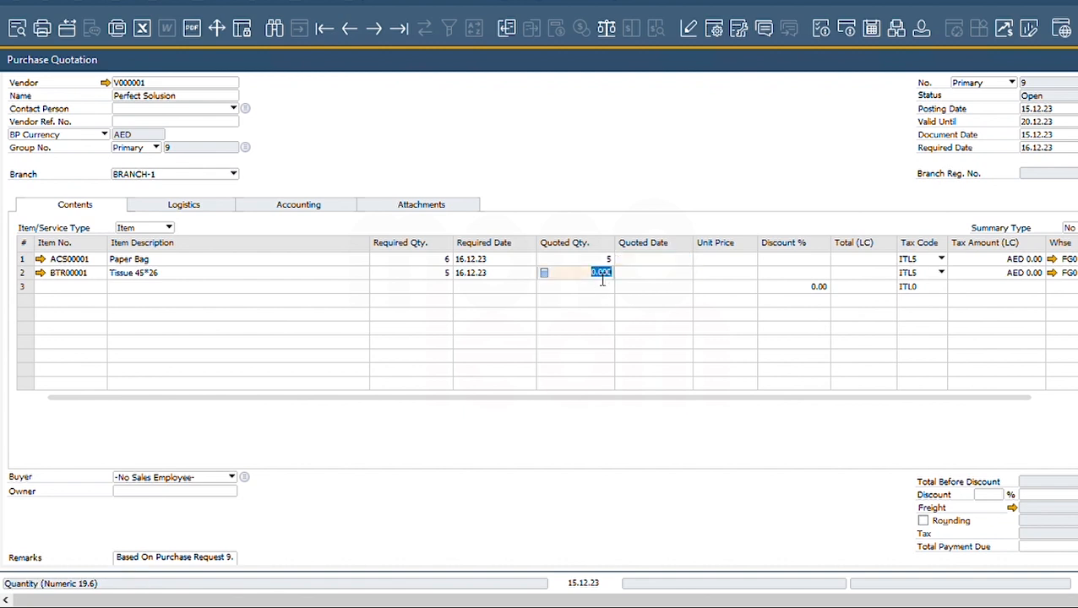
type("4")
- Set both lines' quoted date to 15.12.23 and the unit prices to AED 15.00 for Paper Bag and AED 25.00 for Tissue 45*26
left_click(626, 260)
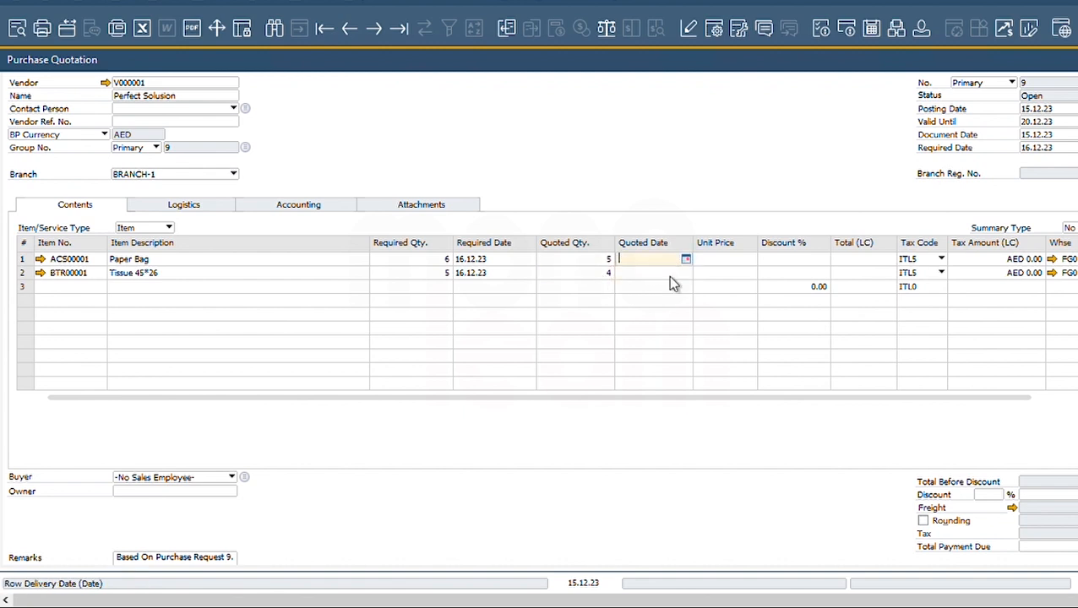
key("Tab")
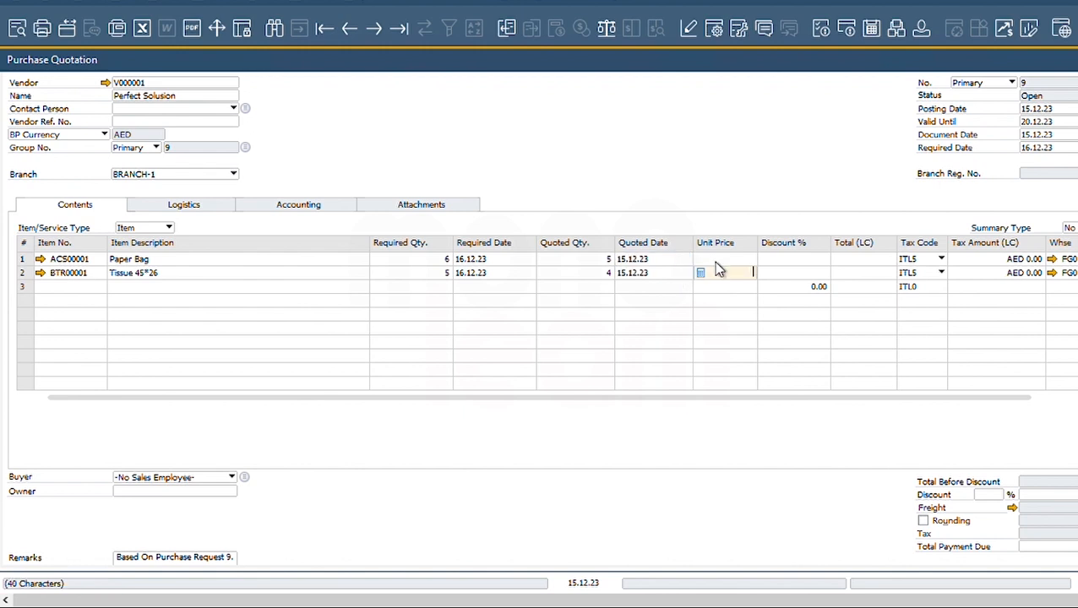
left_click(723, 261)
left_click(606, 265)
left_click(607, 276)
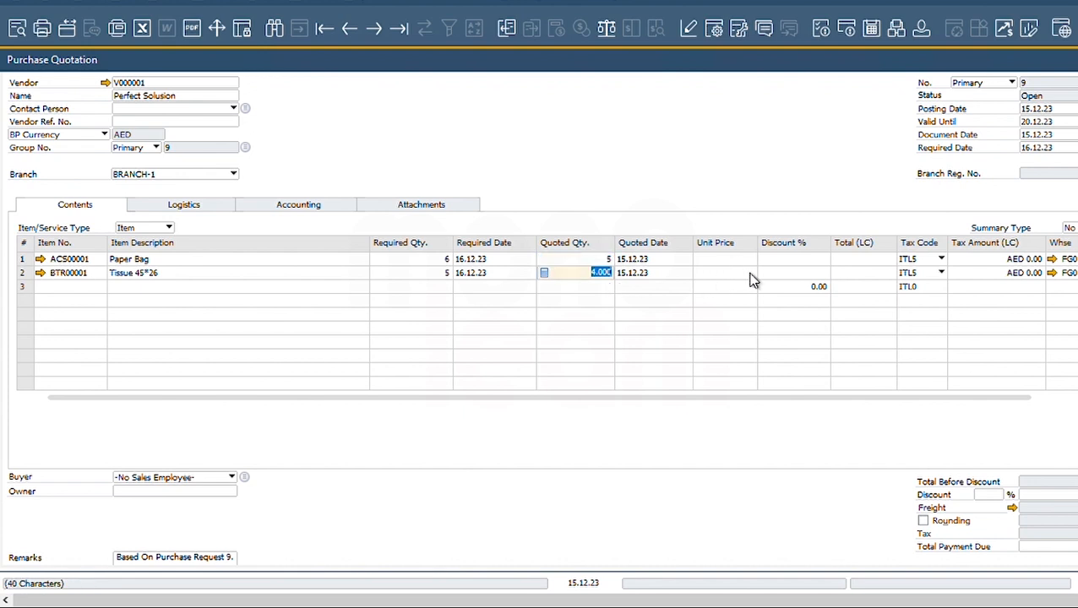
left_click(750, 263)
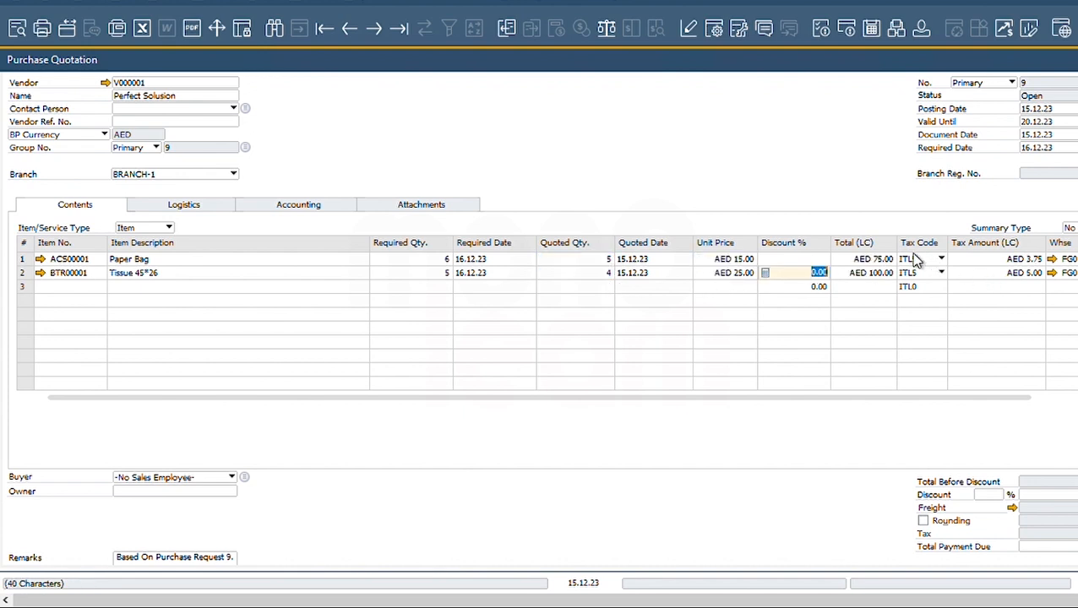
- Examine the line totals, tax codes and warehouse assignments of the Paper Bag and Tissue 45*26 lines
key("Tab")
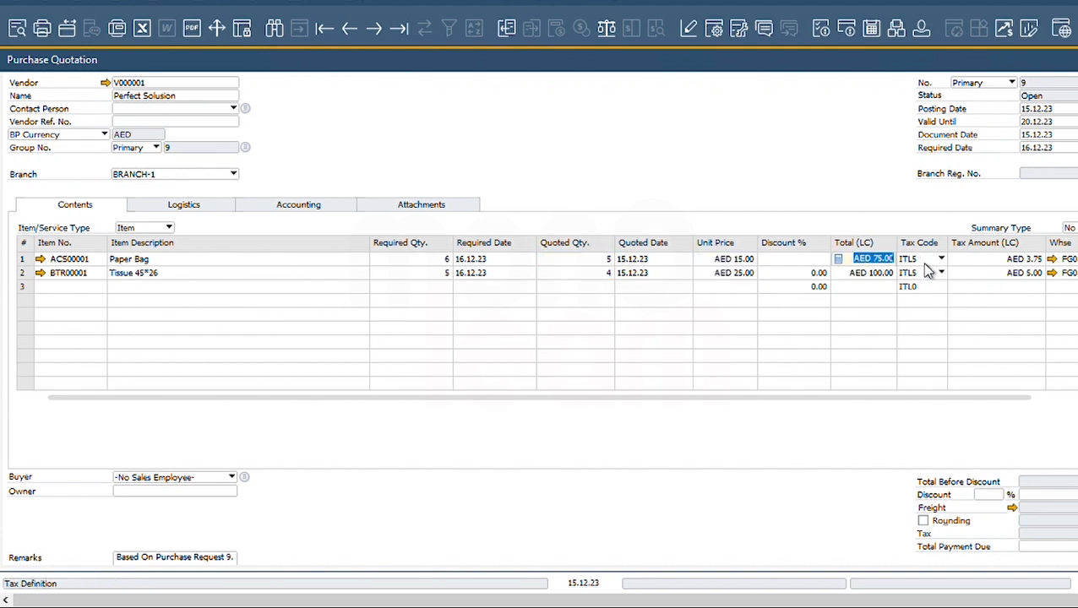
left_click(925, 263)
left_click(868, 221)
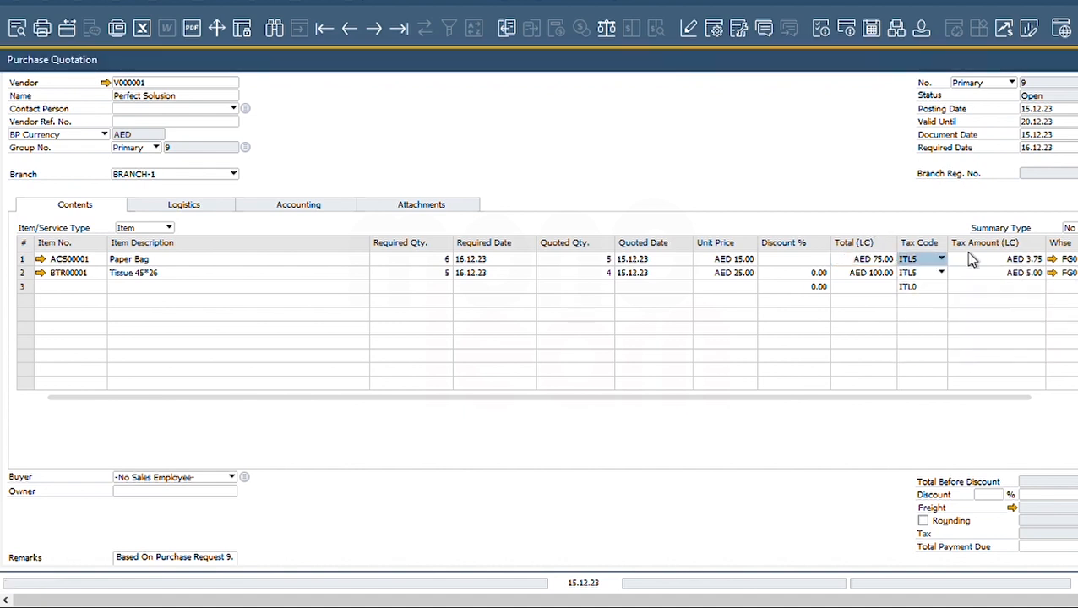
left_click(1070, 262)
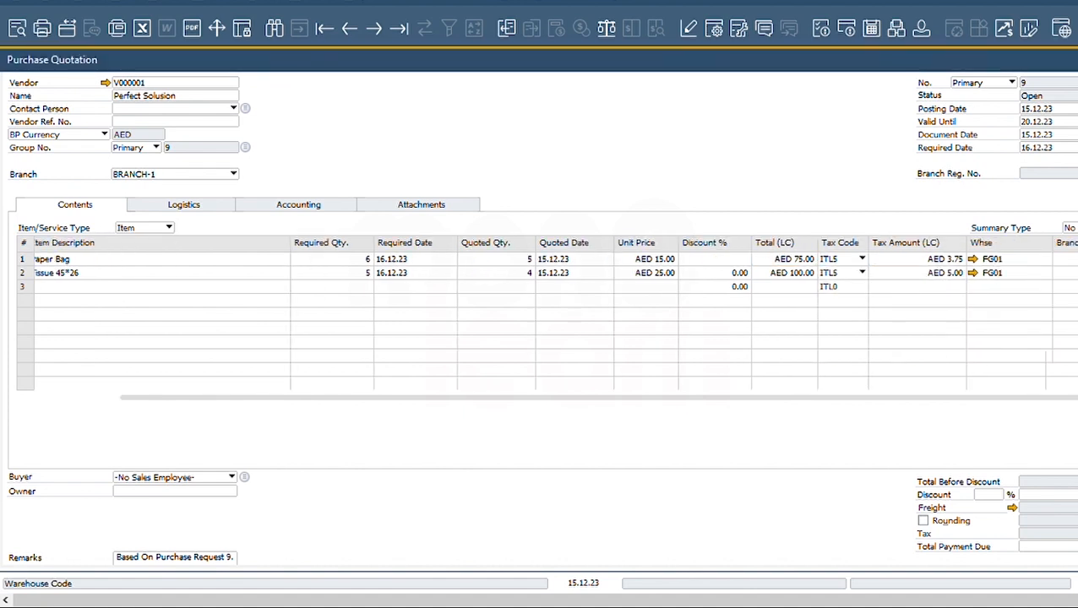
left_click(1010, 274)
left_click(1007, 261)
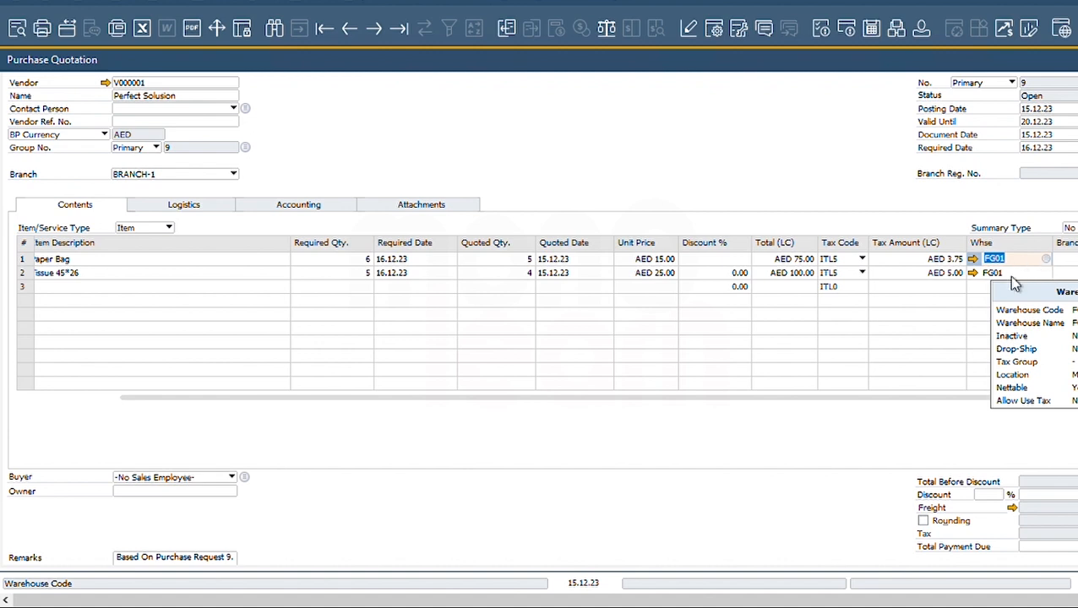
left_click(1012, 273)
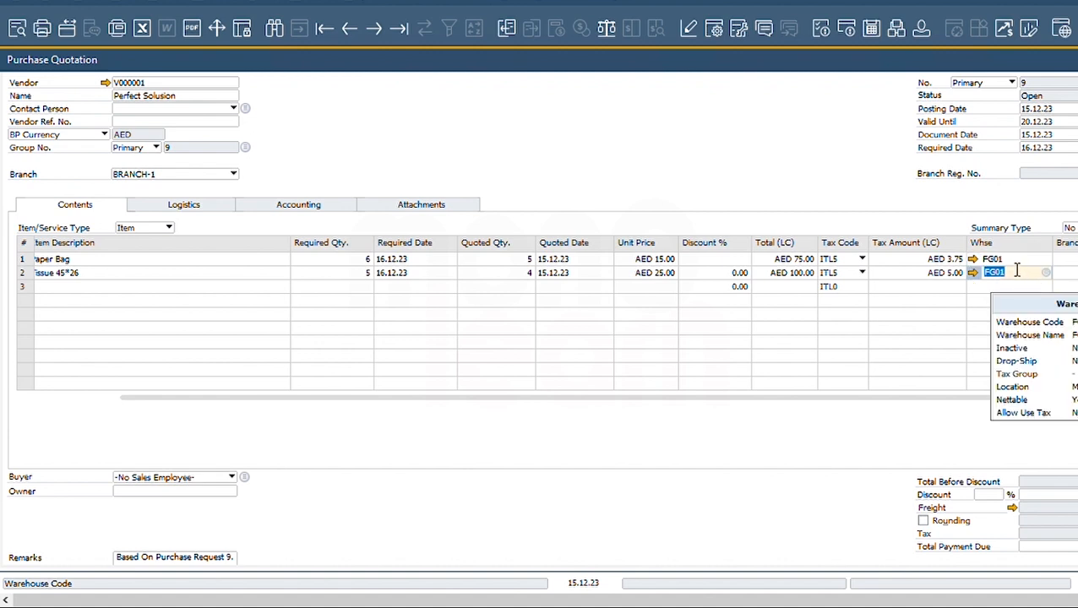
left_click(1018, 261)
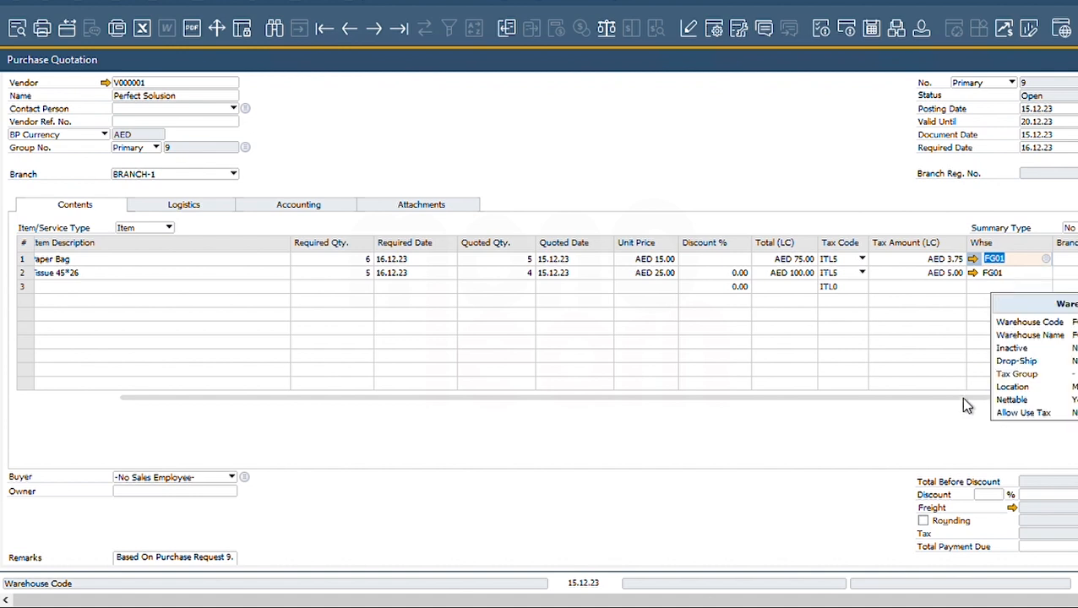
left_click_drag(960, 397, 777, 405)
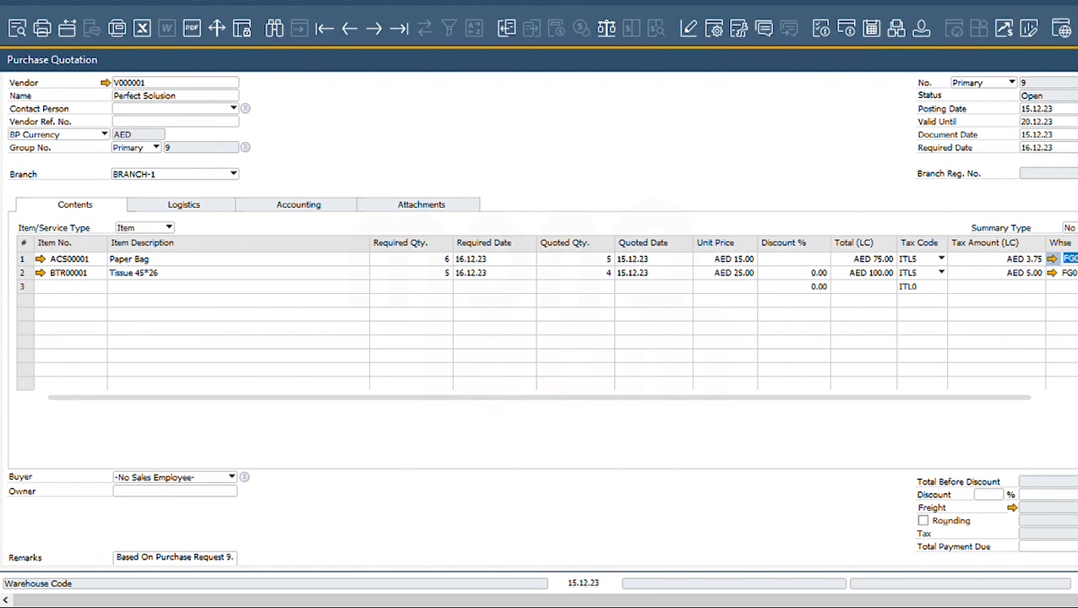
left_click(1073, 273)
left_click_drag(1071, 396, 723, 414)
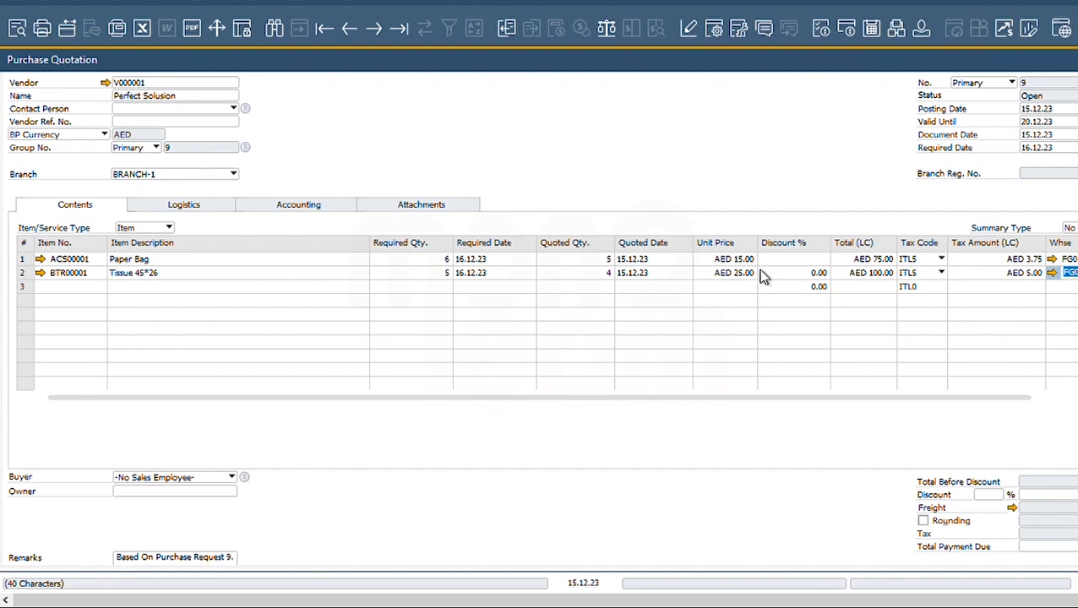
- Review the quotation's logistics details, the available payment terms in its accounting details, and its attachments list
left_click(217, 211)
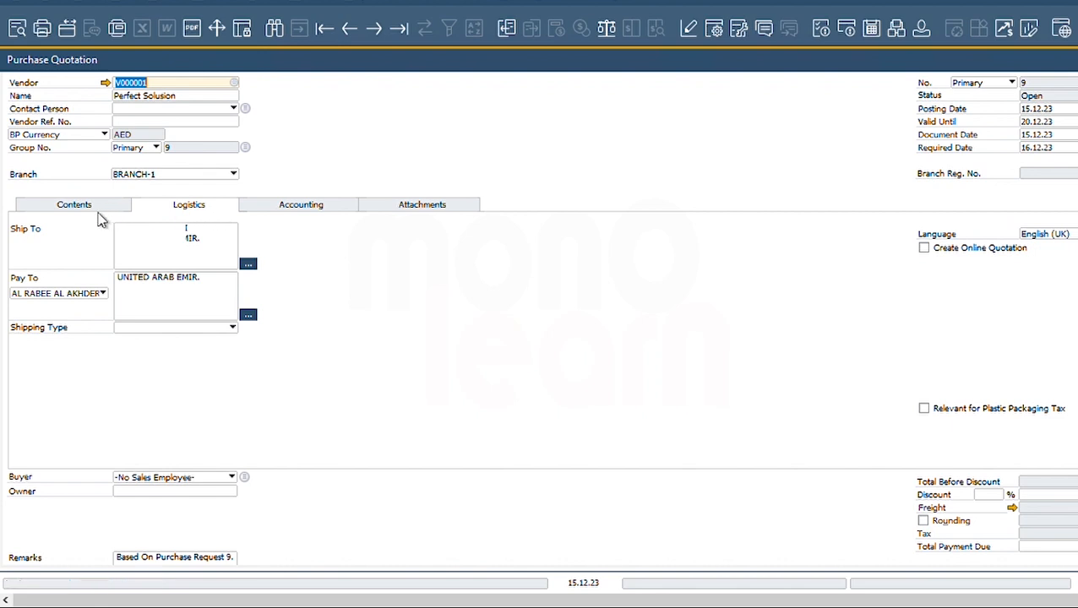
left_click(292, 209)
left_click(432, 212)
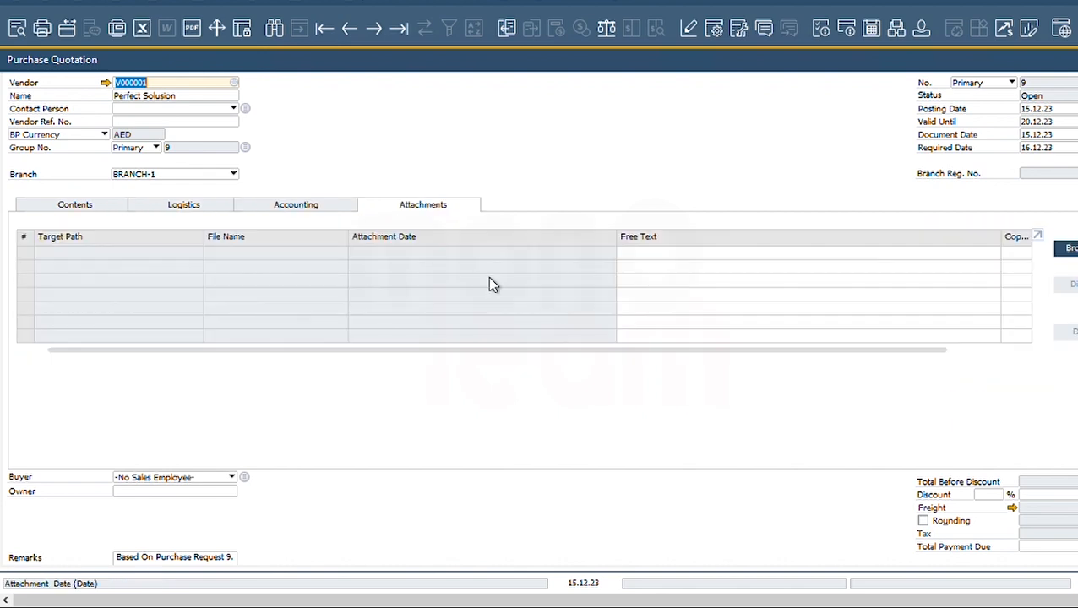
left_click(195, 212)
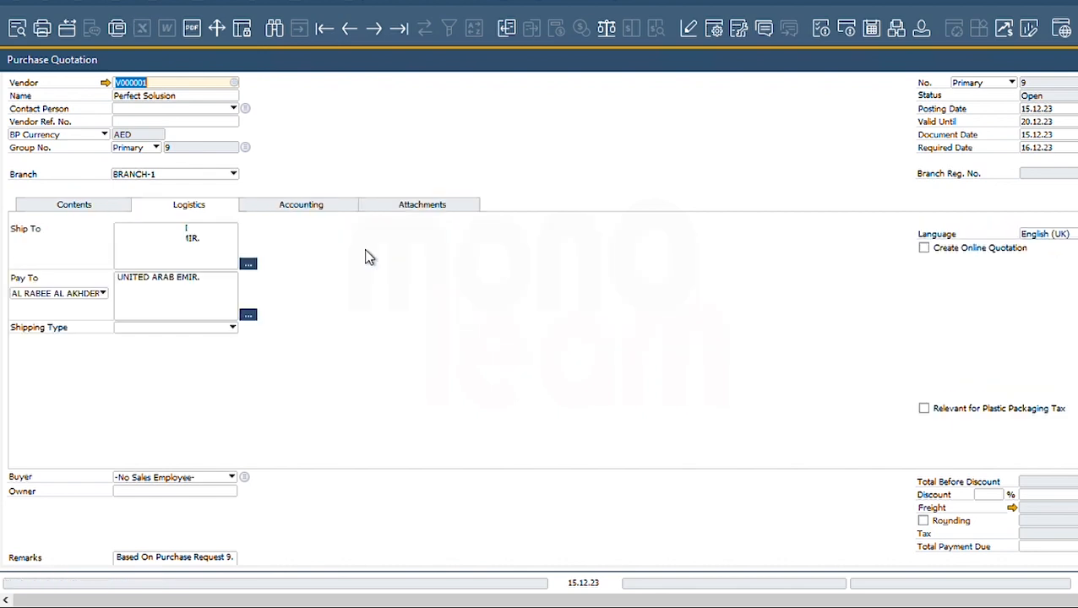
left_click(216, 256)
key("ctrl+Tab")
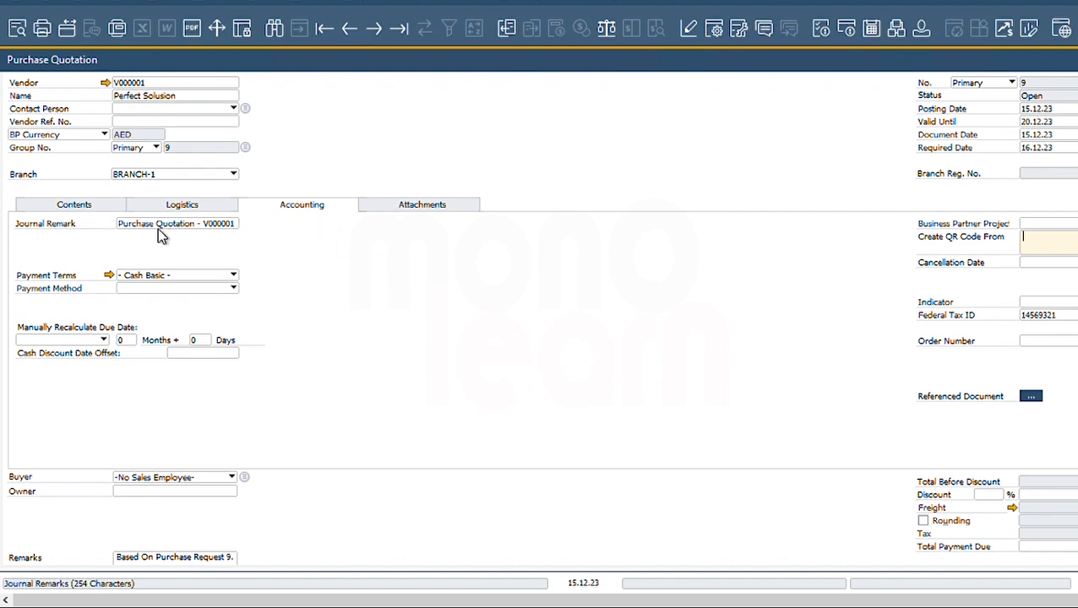
left_click(164, 285)
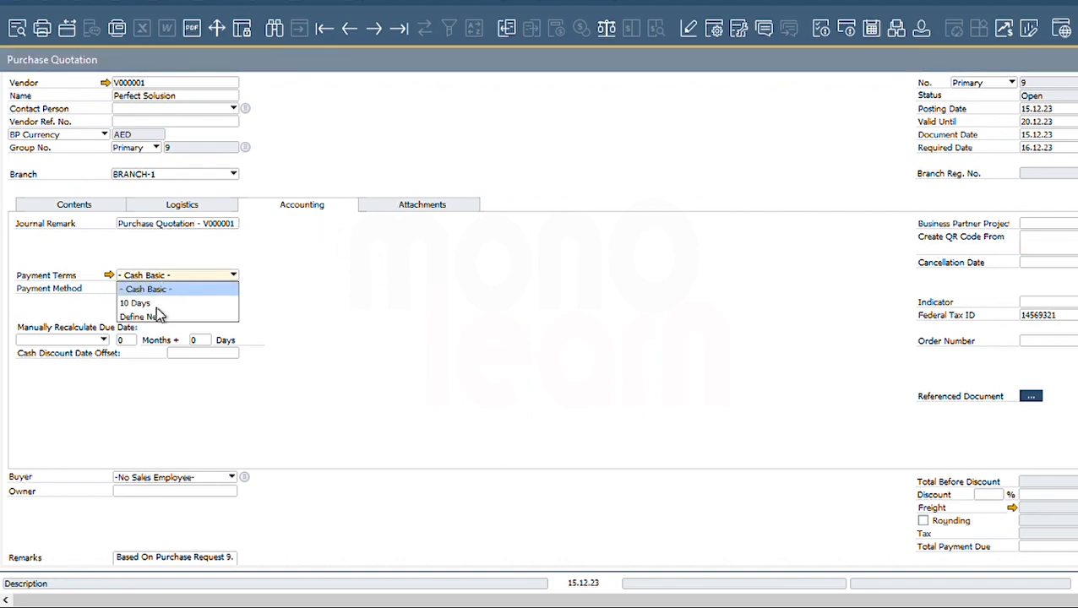
left_click(264, 278)
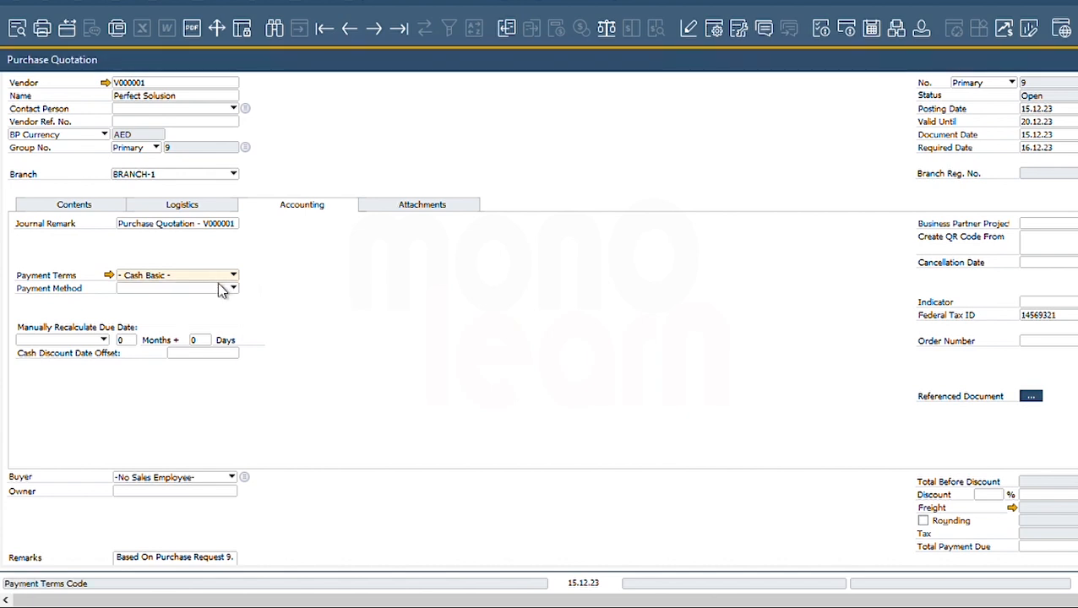
left_click(421, 208)
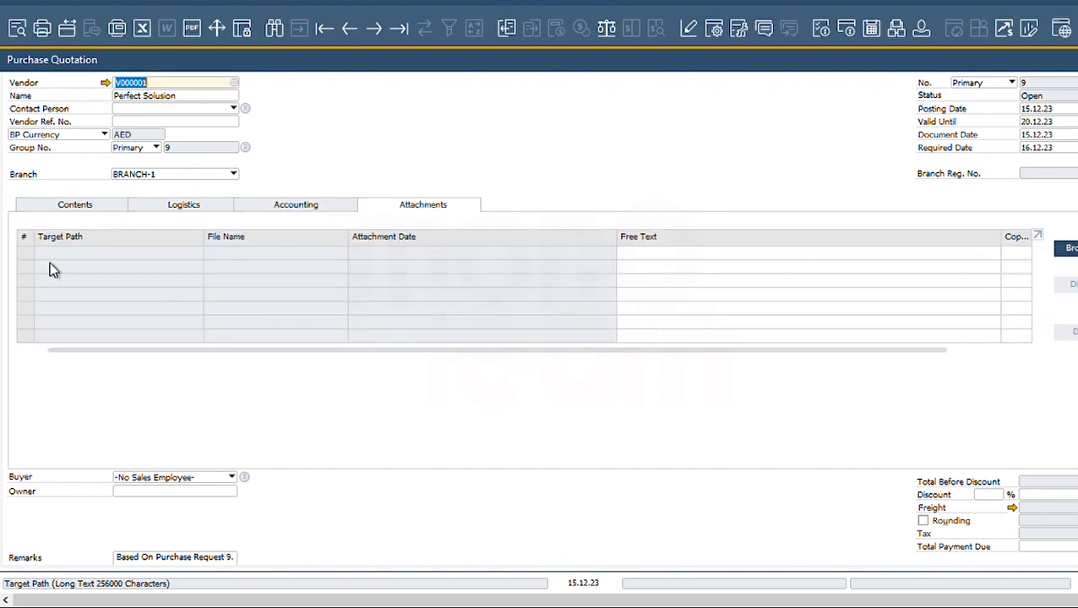
left_click(996, 350)
left_click_drag(995, 350, 726, 348)
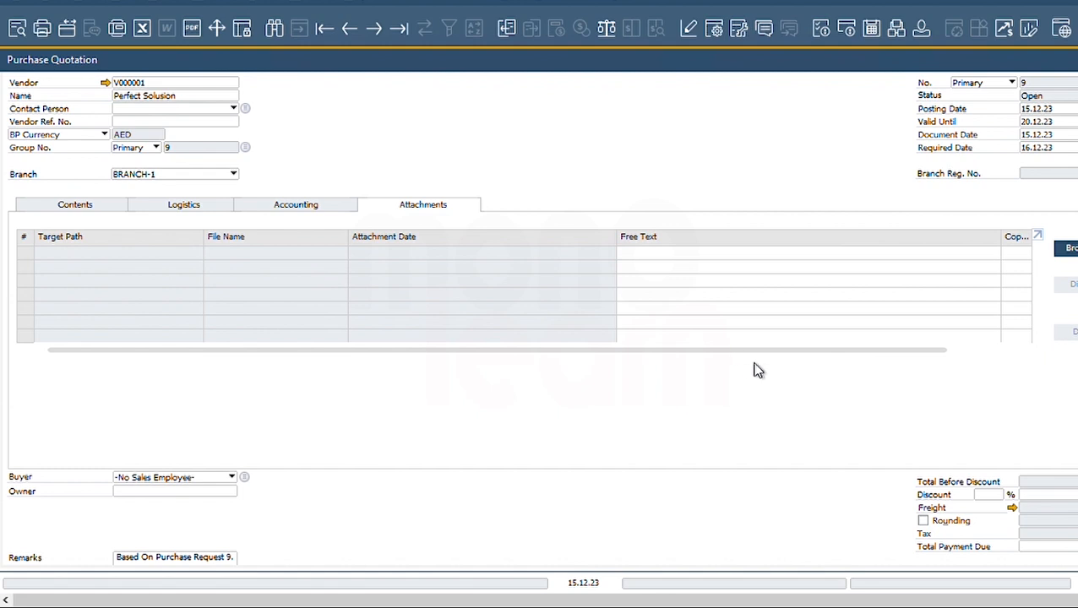
- Assign Employee 1 as the quotation's buyer and fill in the document owner's name
left_click(115, 209)
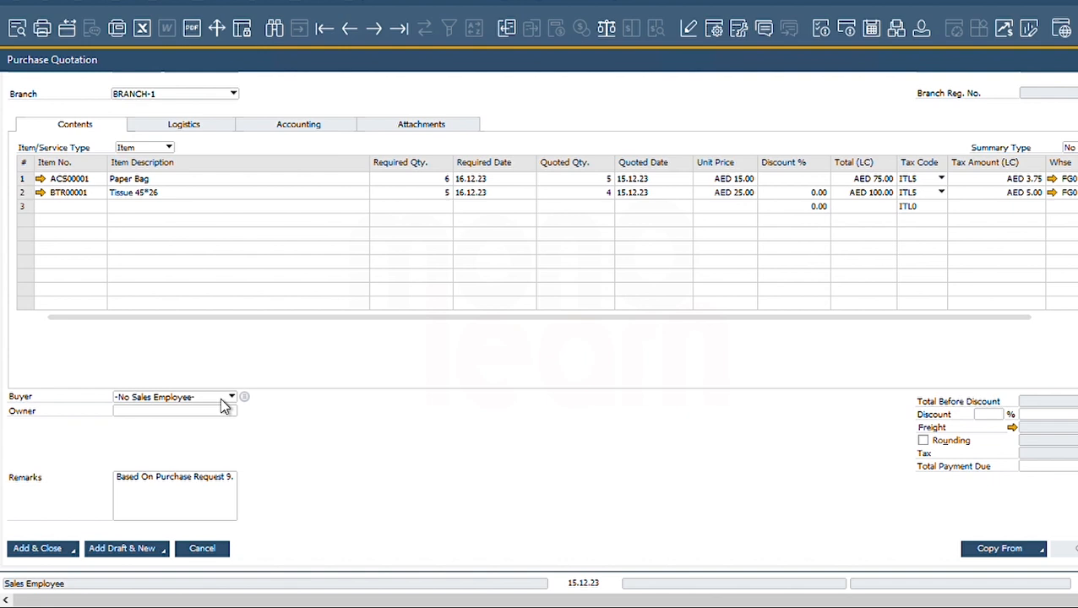
left_click(226, 404)
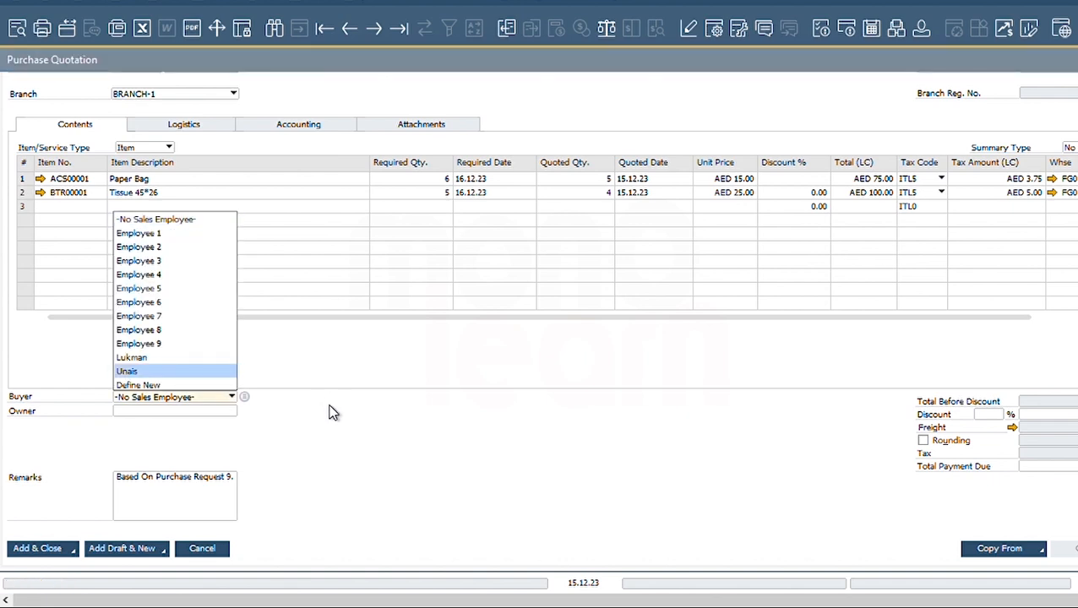
left_click(224, 414)
left_click(219, 414)
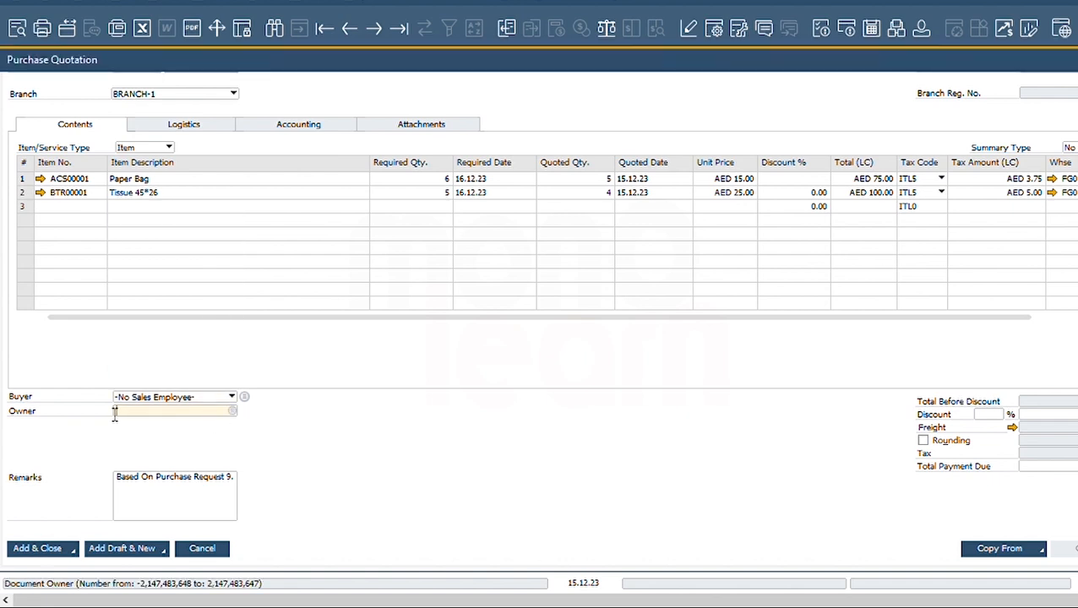
left_click(172, 404)
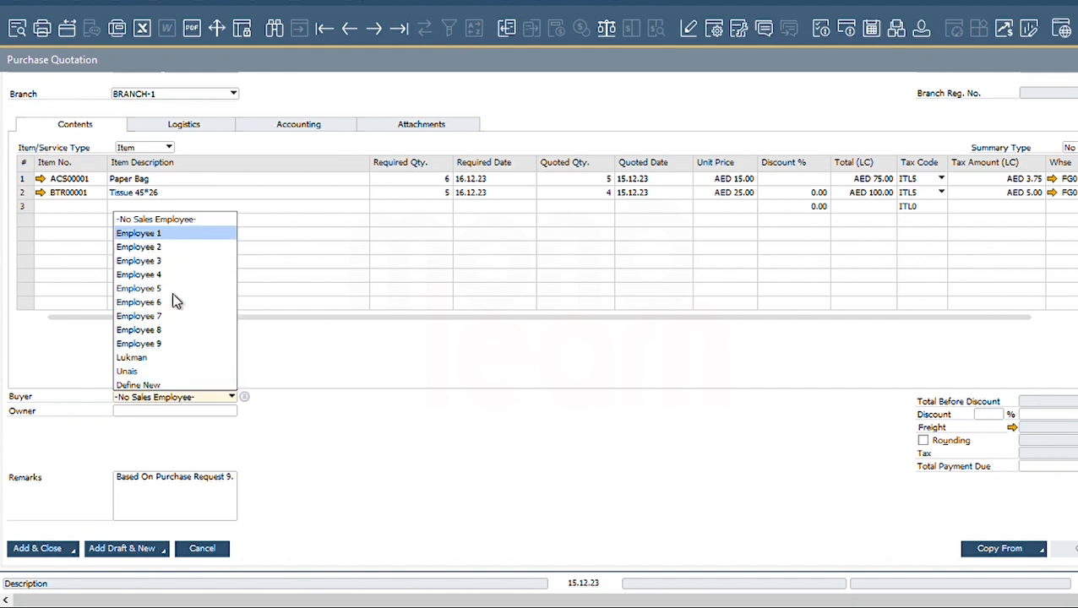
left_click(165, 412)
left_click(166, 398)
left_click(188, 423)
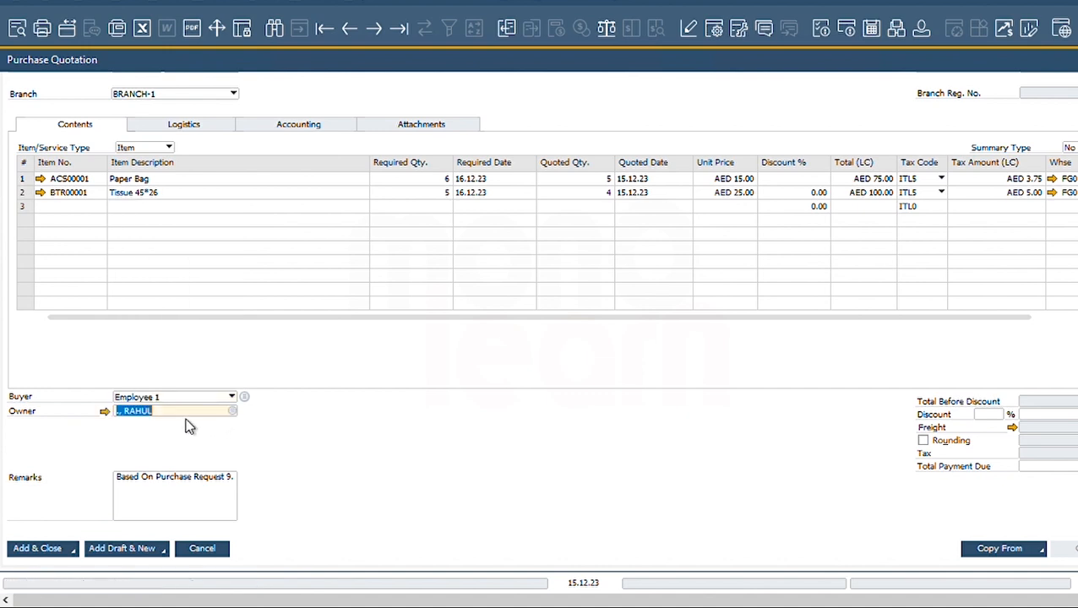
left_click(183, 413)
key("Tab")
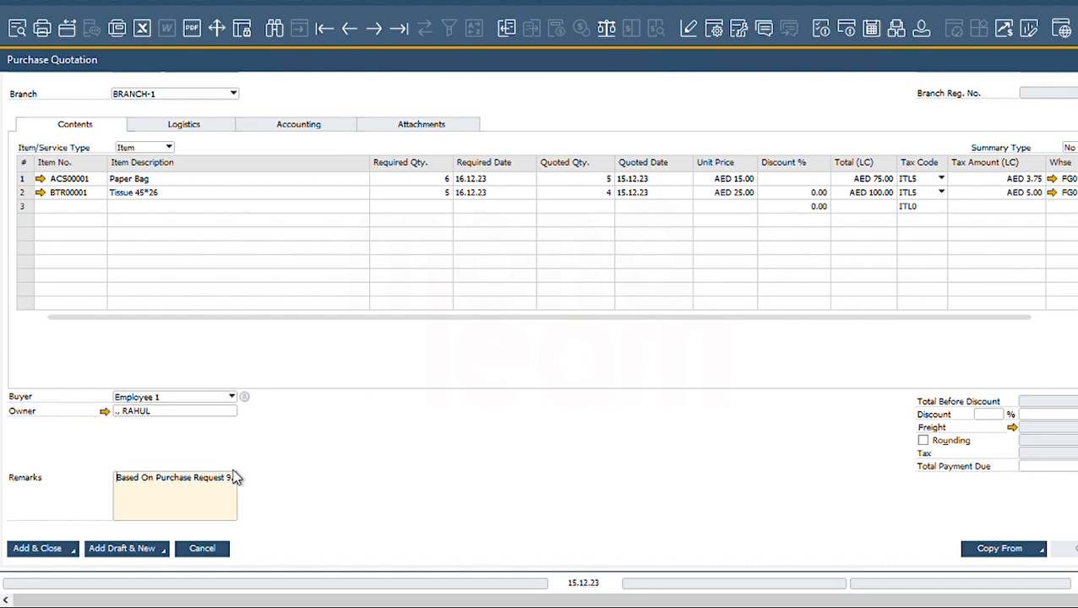
- Enter a discount amount on the whole quotation equivalent to 2.86 %
left_click(192, 487)
left_click(1062, 467)
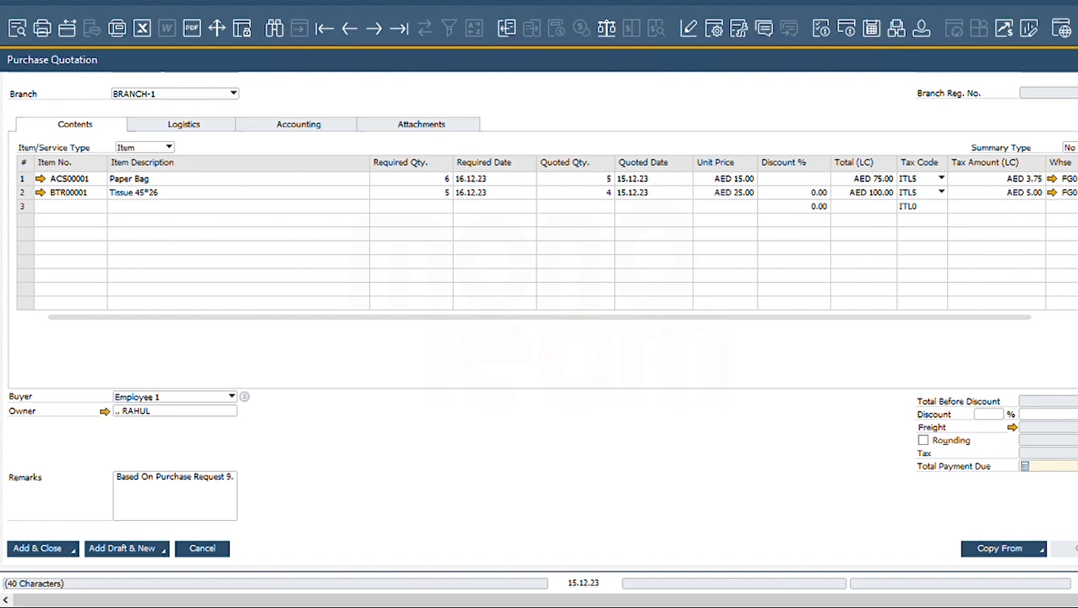
left_click(995, 416)
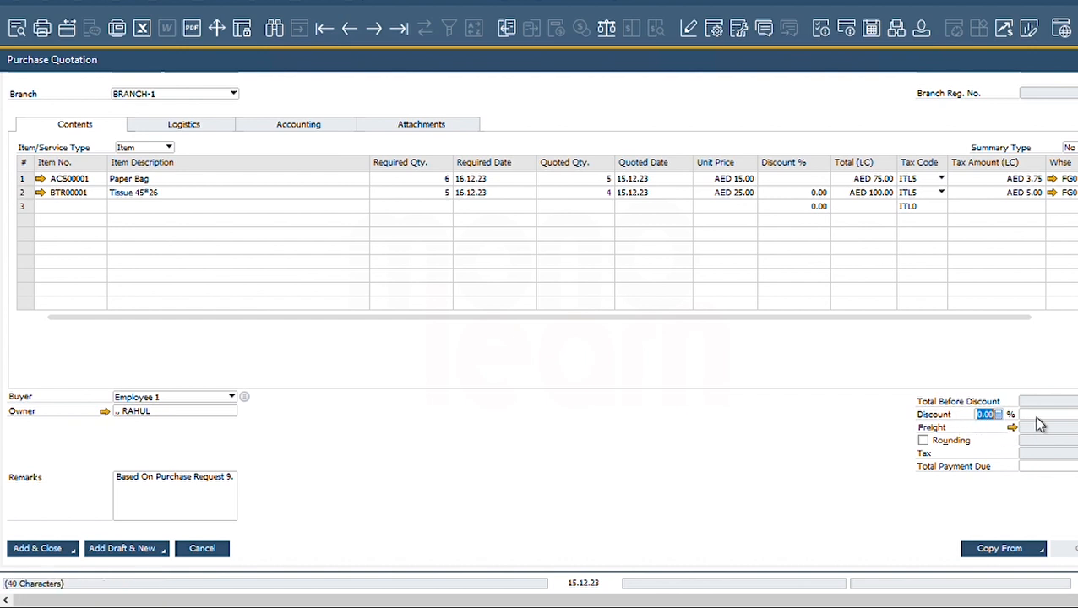
left_click(1044, 417)
key("Tab")
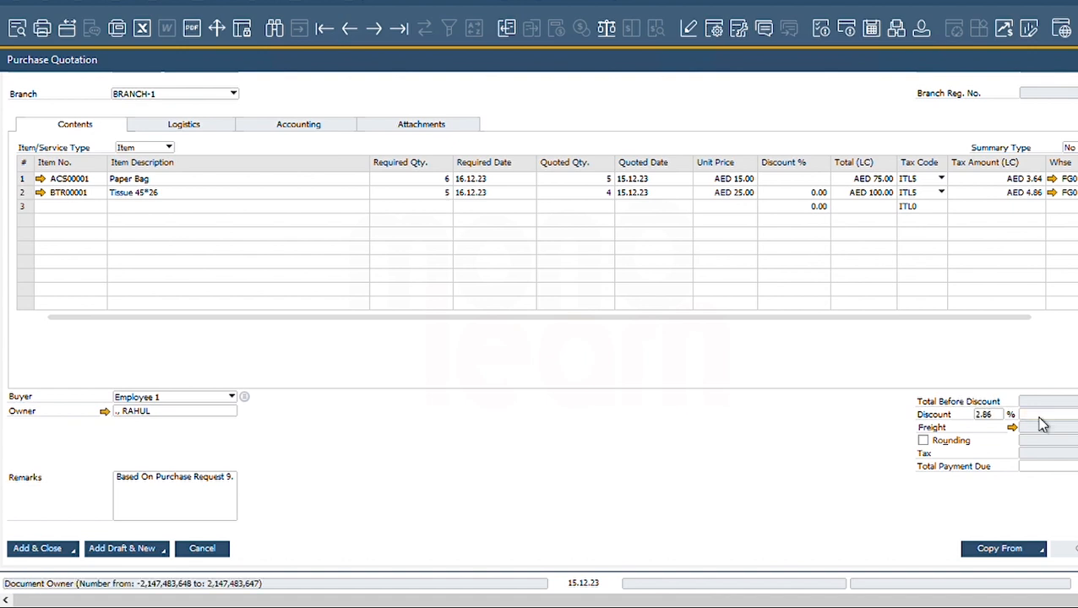
- Review the quotation's discount fields and its freight charge details, leaving the freight charges without changes
left_click(1041, 416)
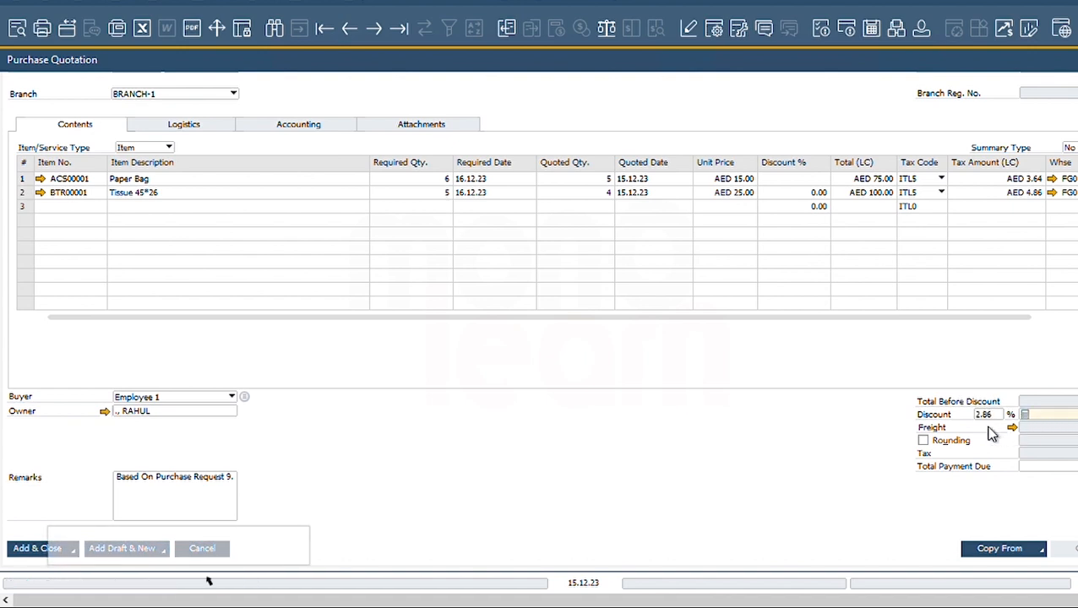
double_click(984, 414)
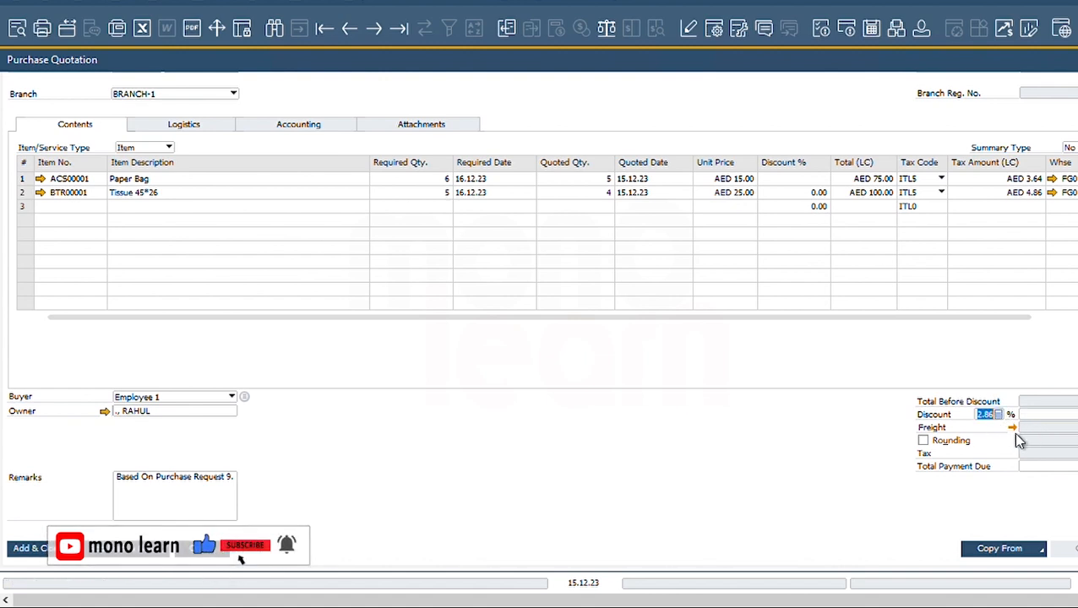
left_click(1012, 427)
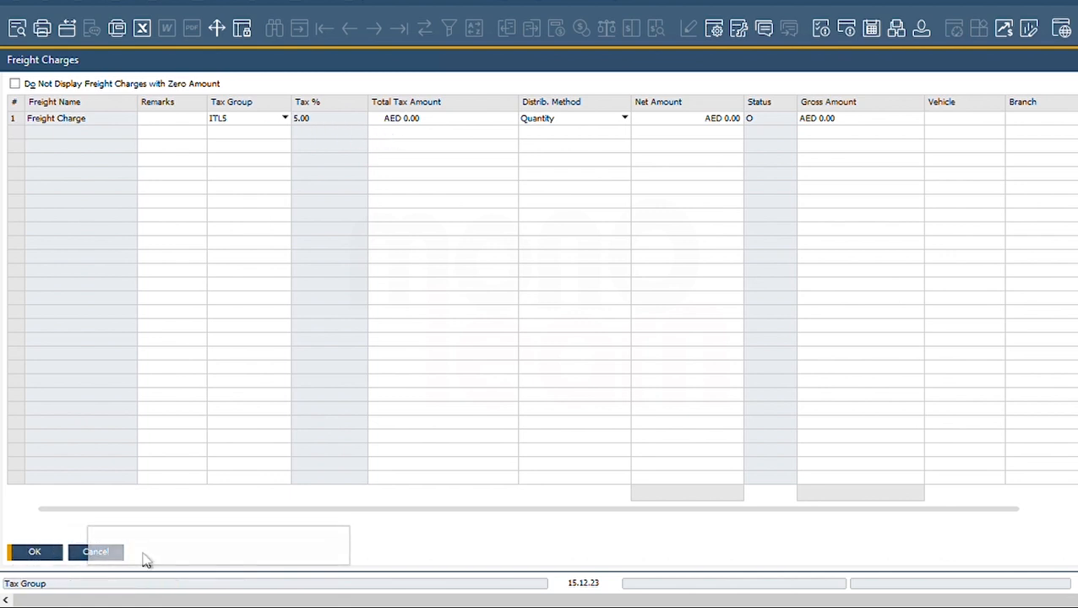
left_click(121, 559)
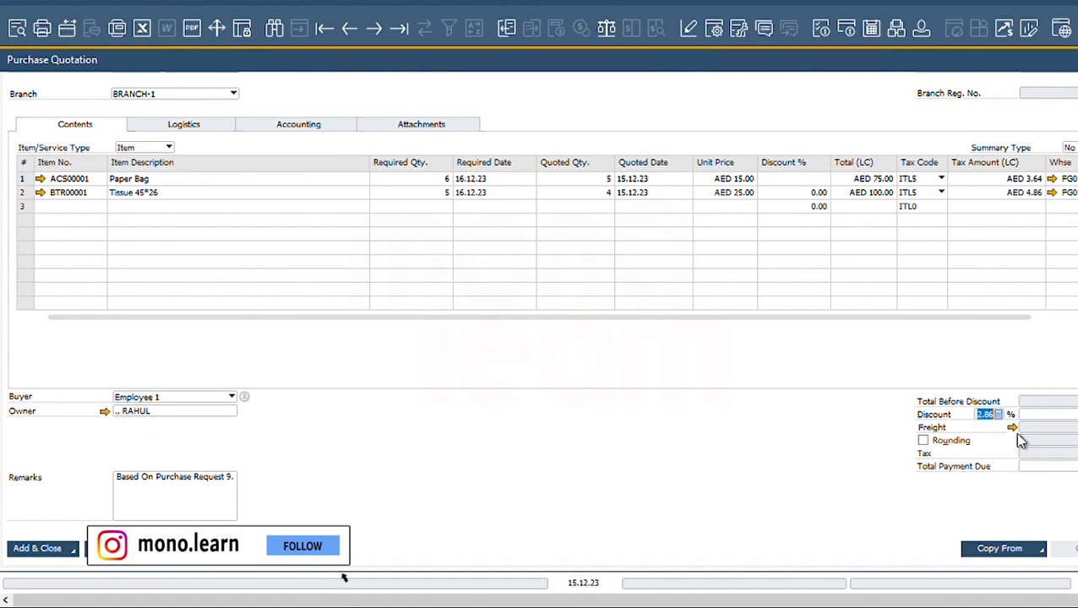
left_click(1014, 432)
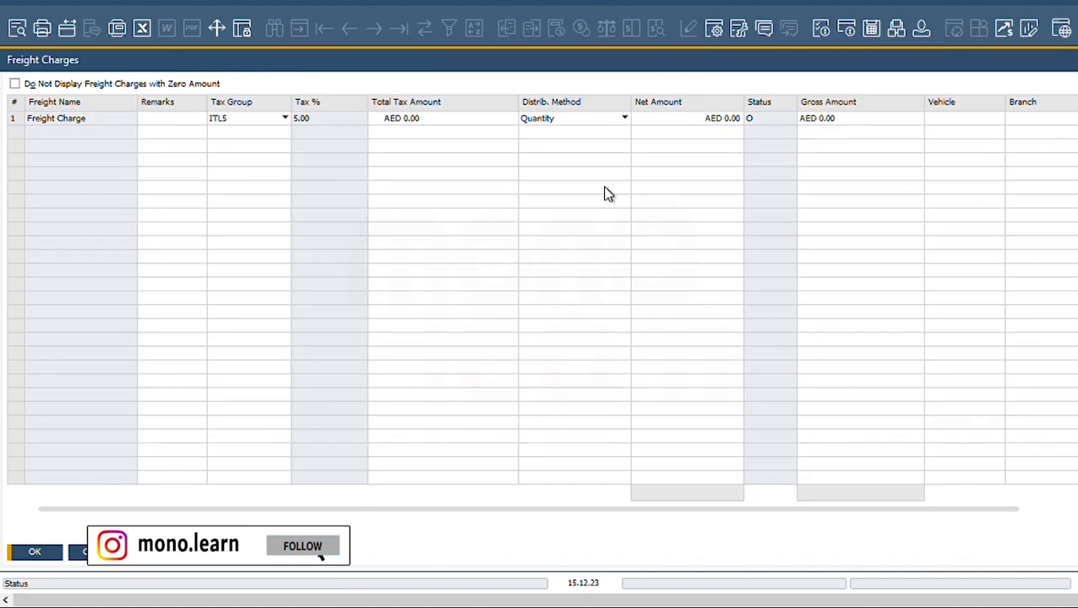
left_click(707, 119)
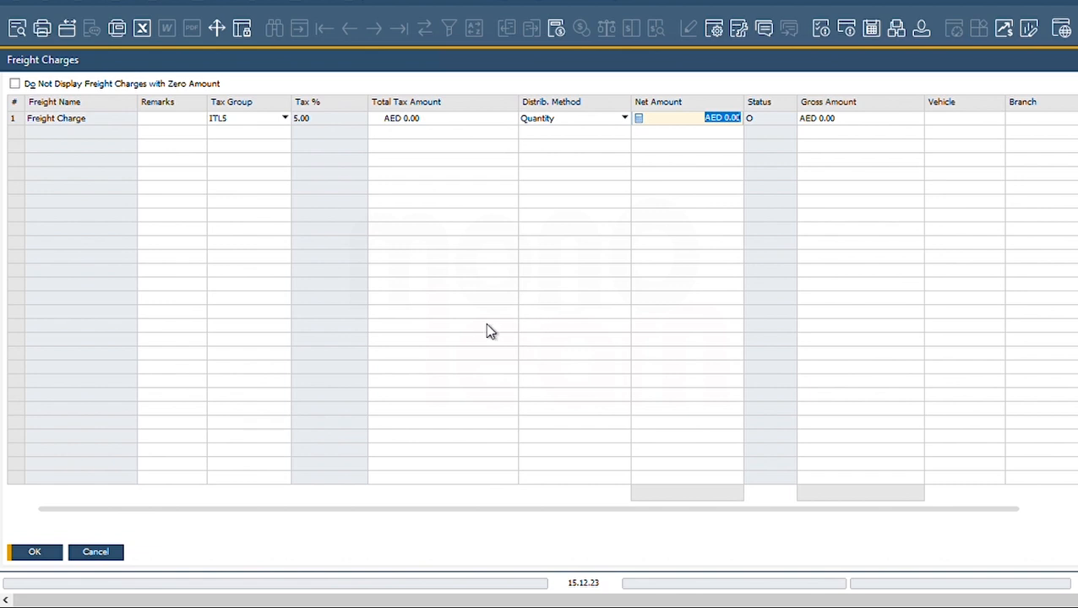
left_click(97, 552)
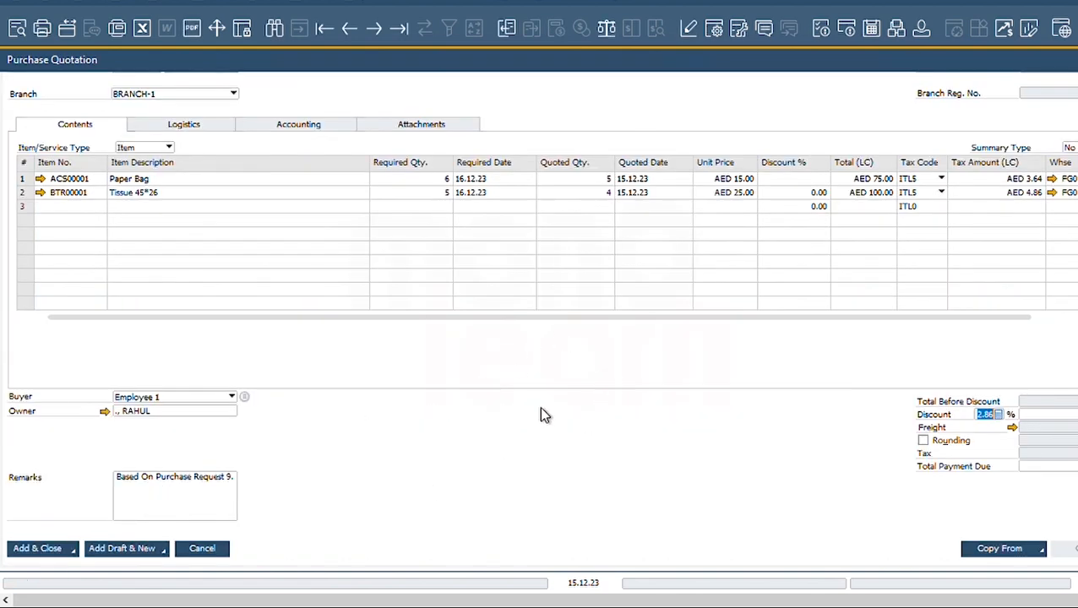
- Add the completed purchase quotation with the Add & View option and review the saved document
scroll(544, 415, "up", 3)
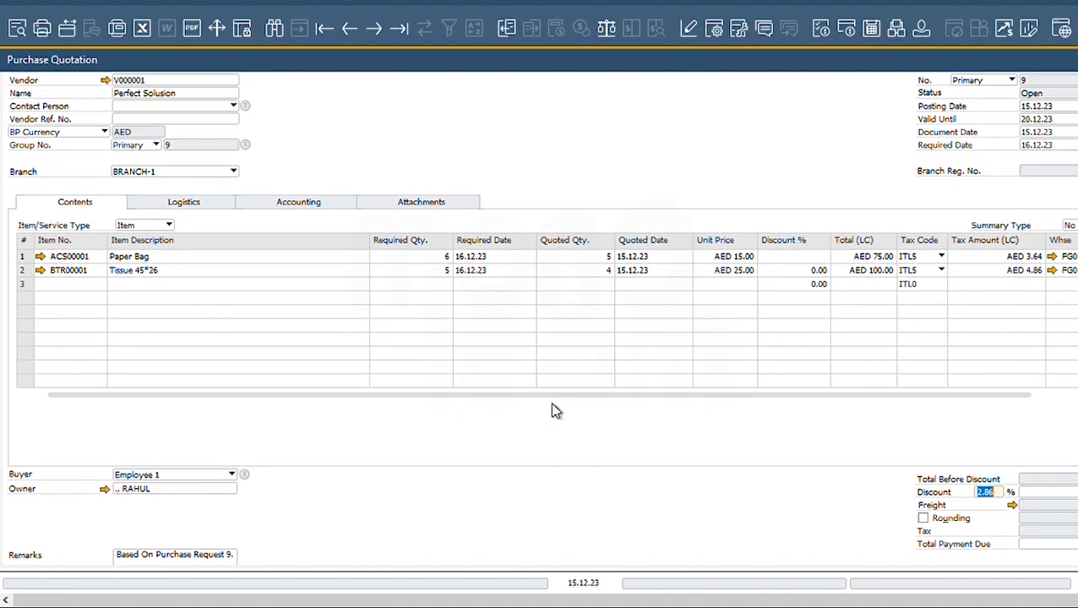
scroll(826, 499, "down", 3)
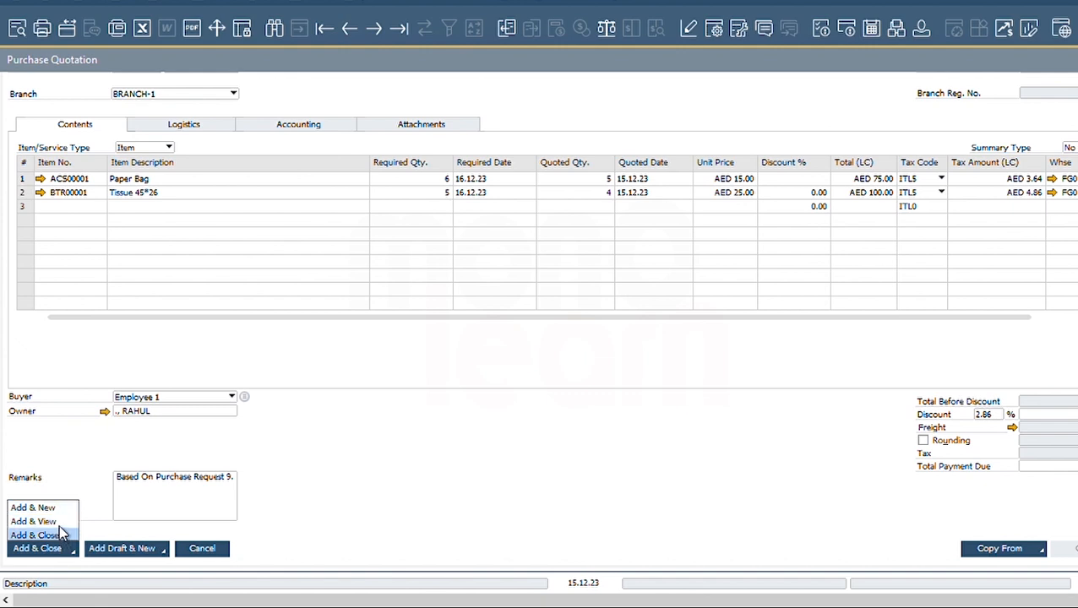
left_click(59, 522)
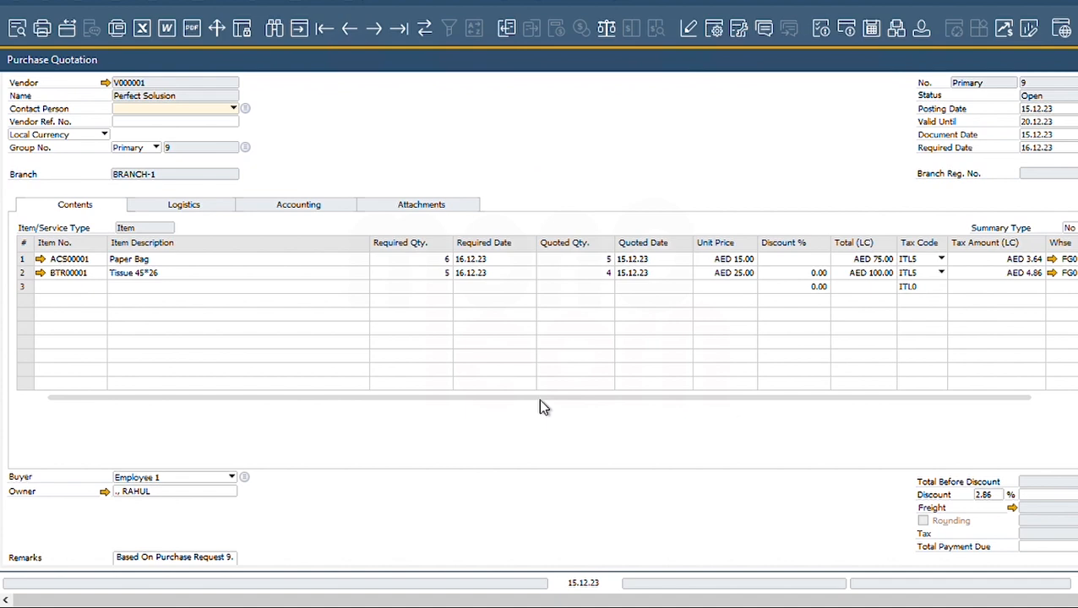
scroll(637, 449, "down", 2)
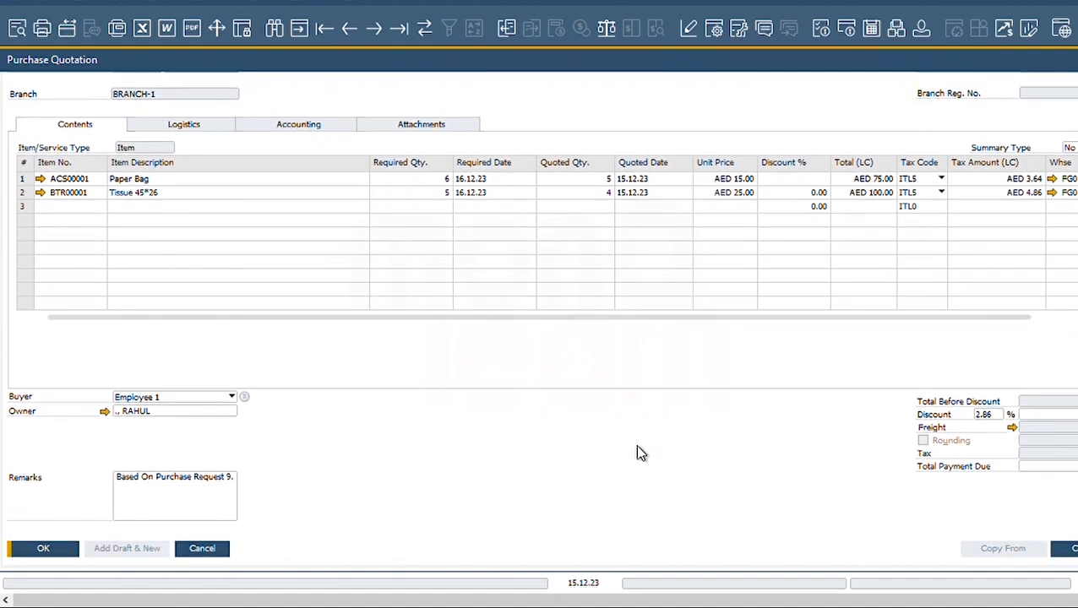
scroll(637, 447, "up", 2)
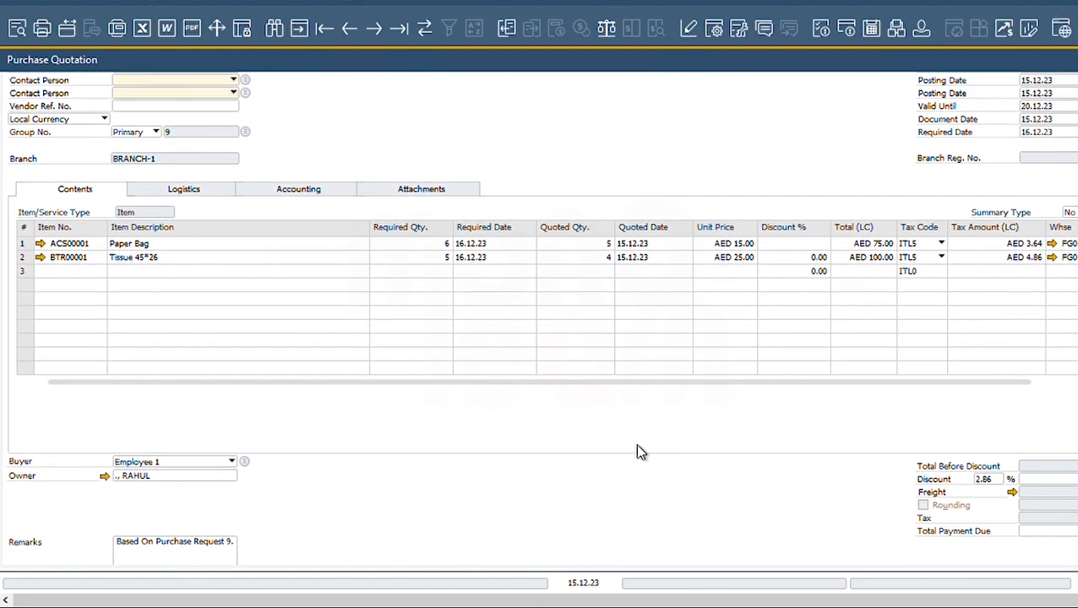
scroll(637, 450, "down", 2)
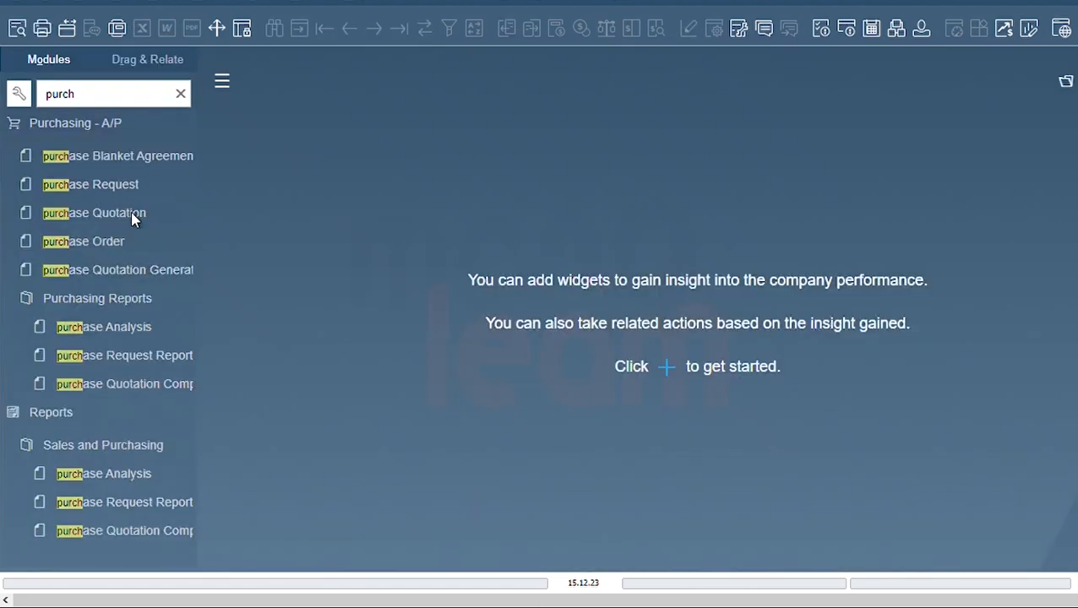
- Start another purchase quotation for the vendor Perfect Solusion
left_click(131, 216)
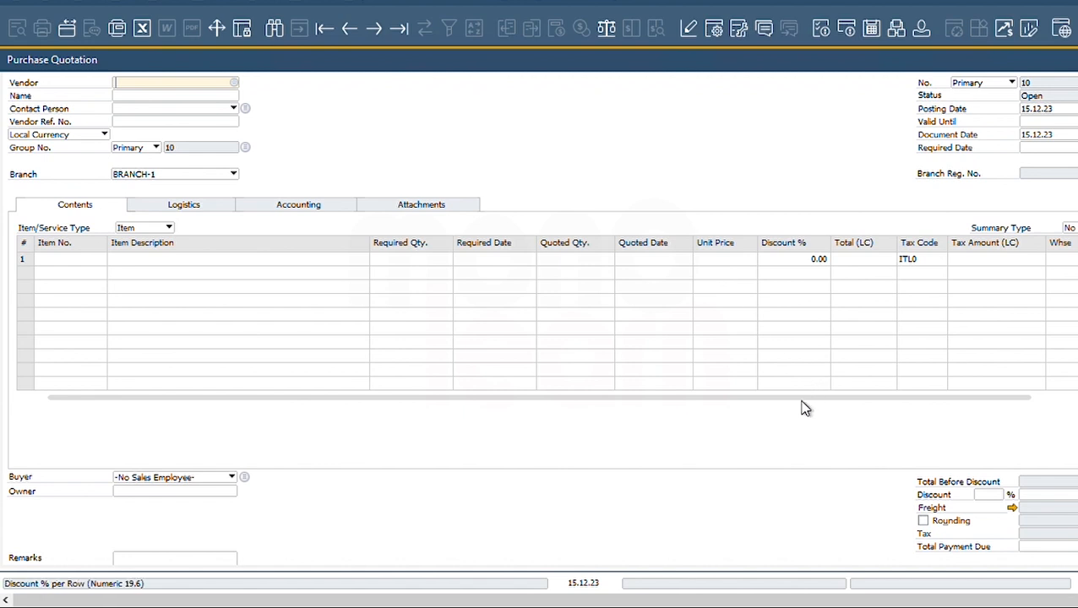
scroll(252, 105, "down", 2)
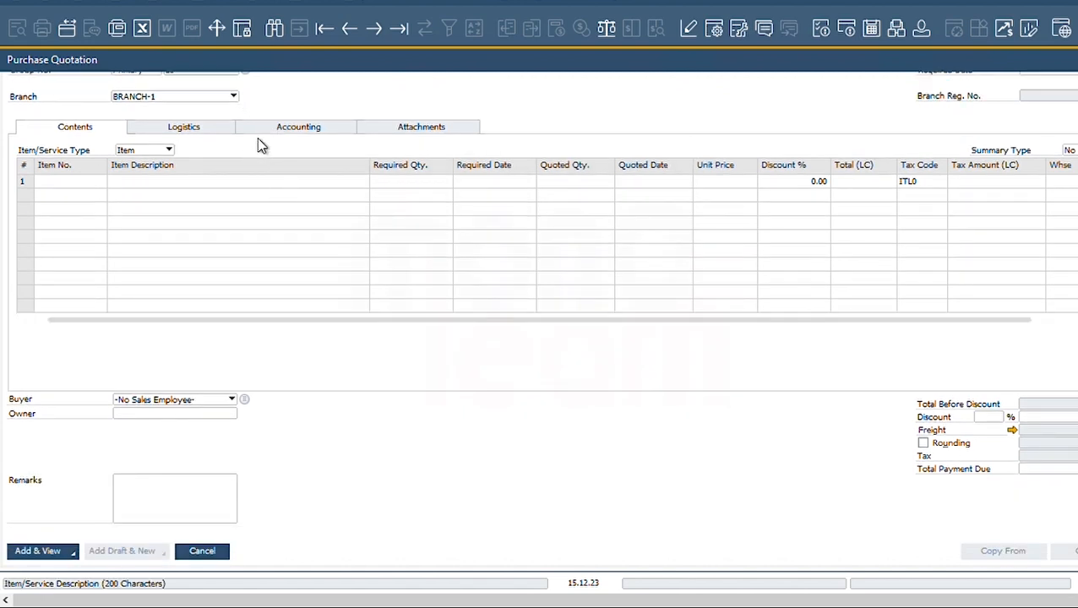
scroll(244, 136, "up", 2)
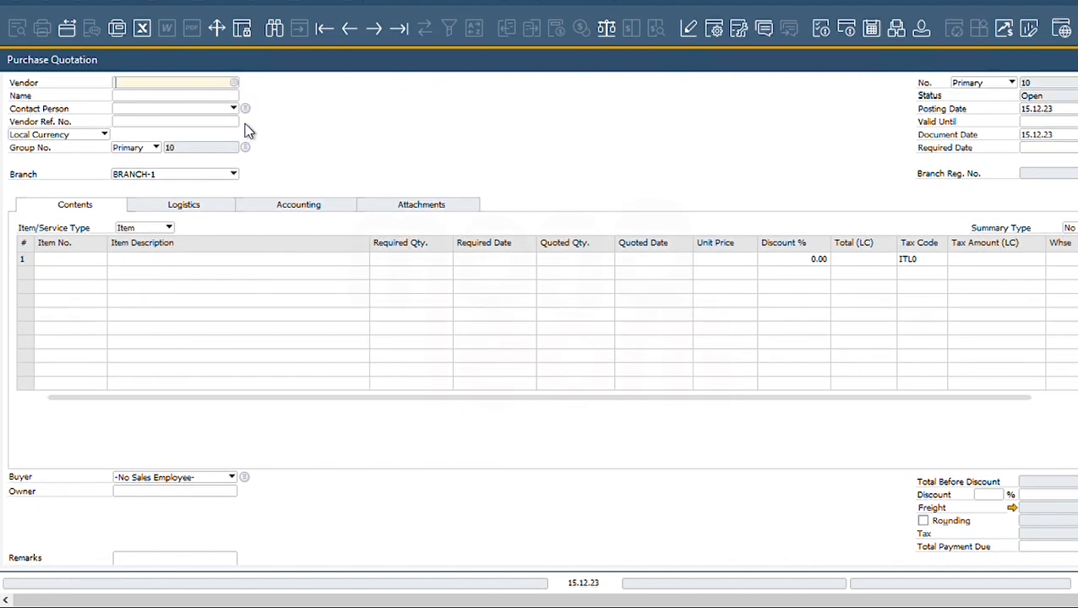
left_click(234, 82)
double_click(568, 241)
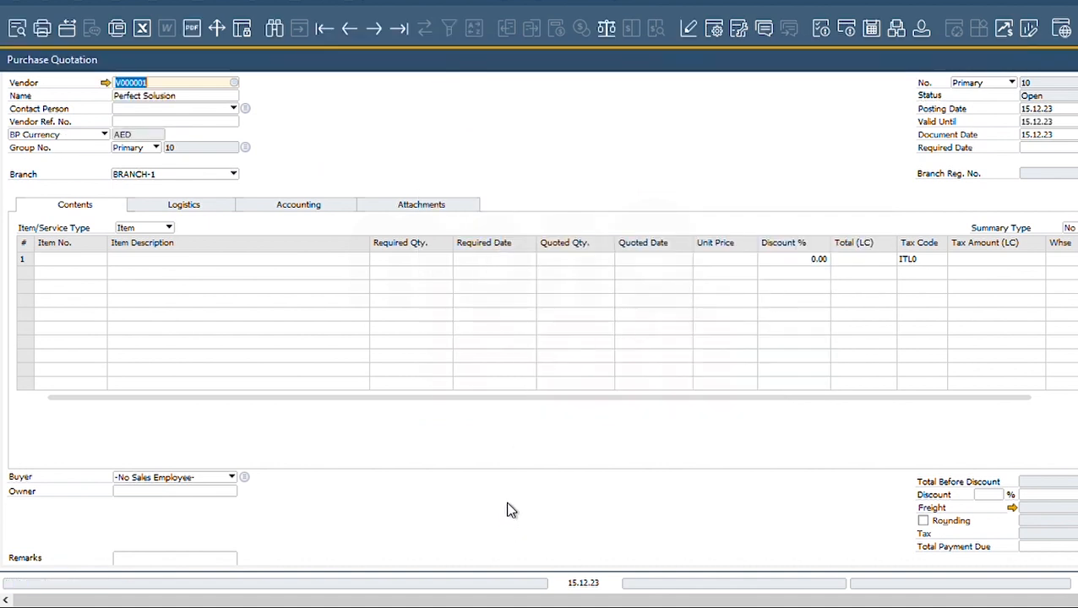
- Copy from purchase request 9 into the quotation, using the Customize option to pick individual lines
scroll(493, 493, "down", 3)
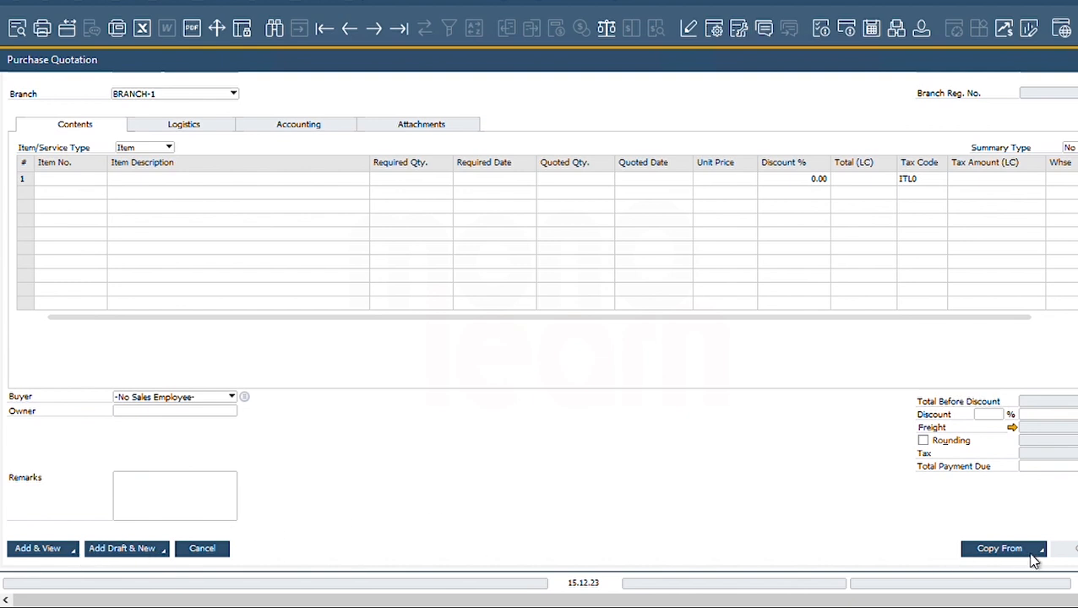
left_click(1043, 550)
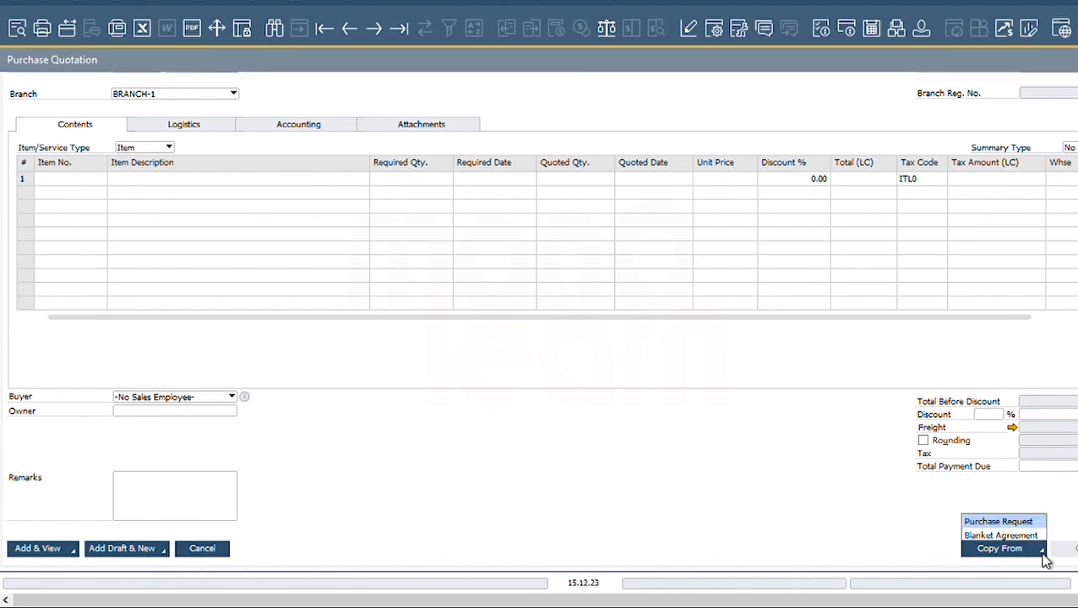
left_click(1001, 523)
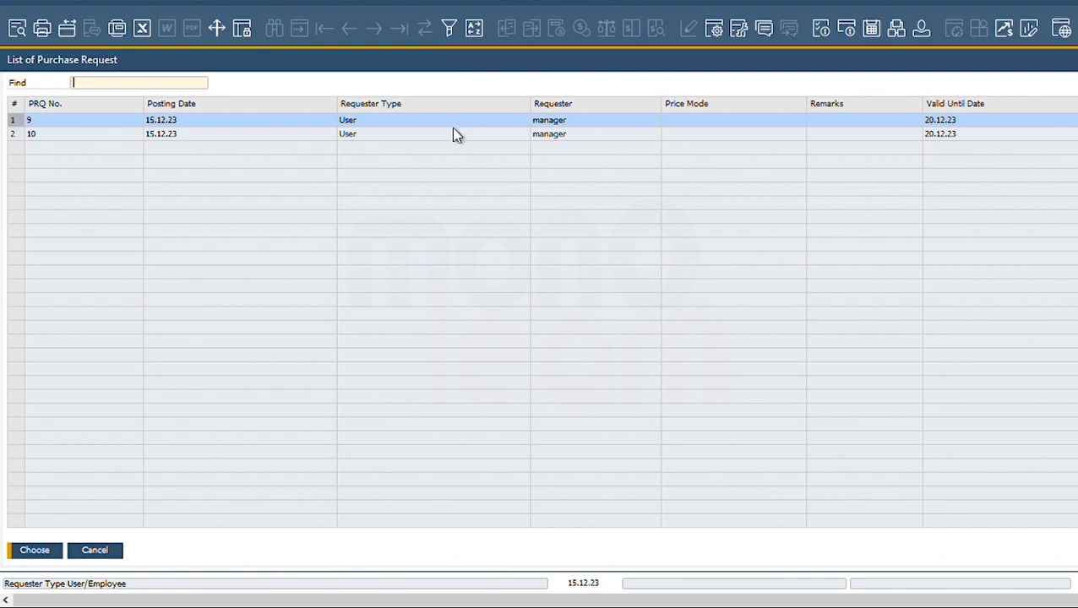
key("Return")
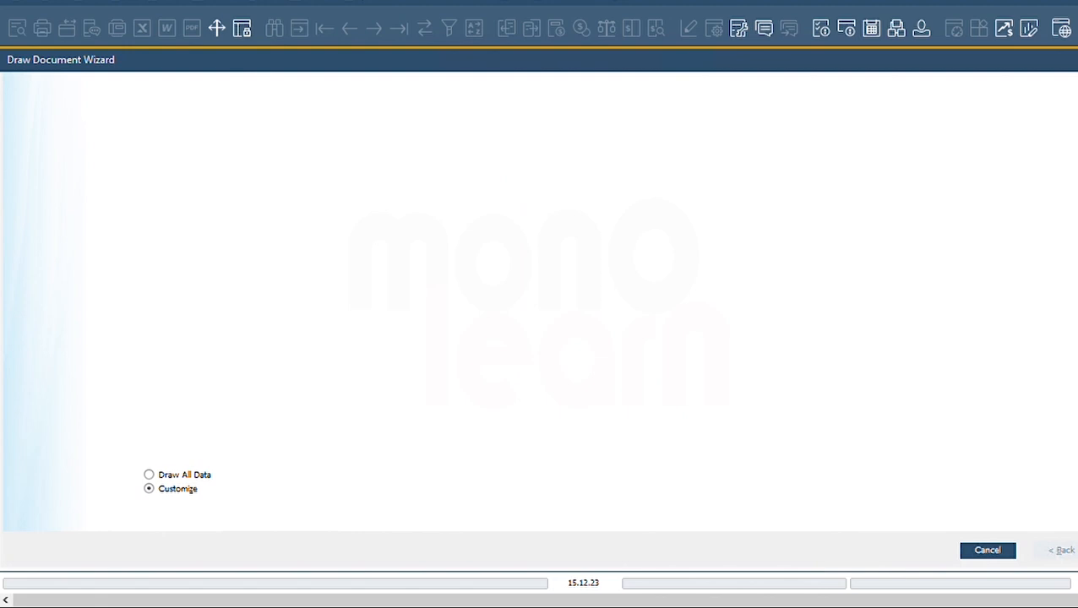
double_click(558, 62)
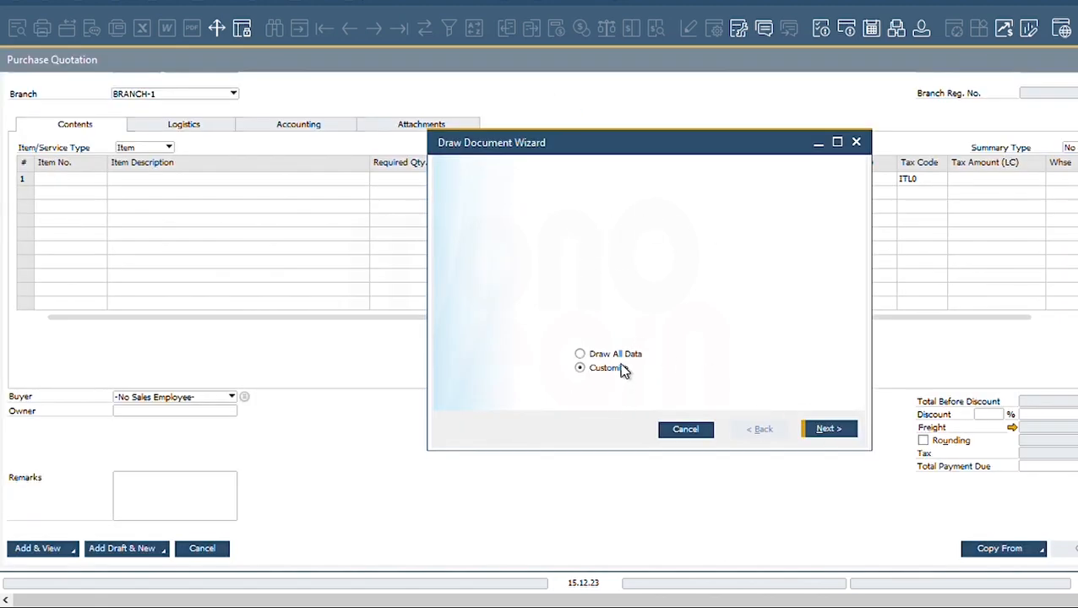
left_click(621, 356)
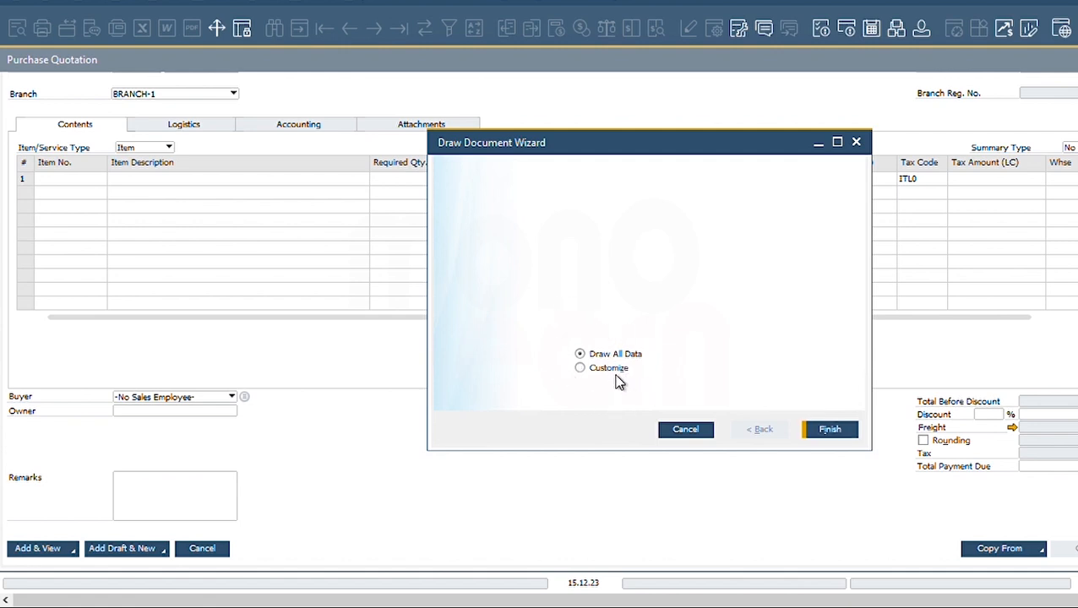
left_click(591, 373)
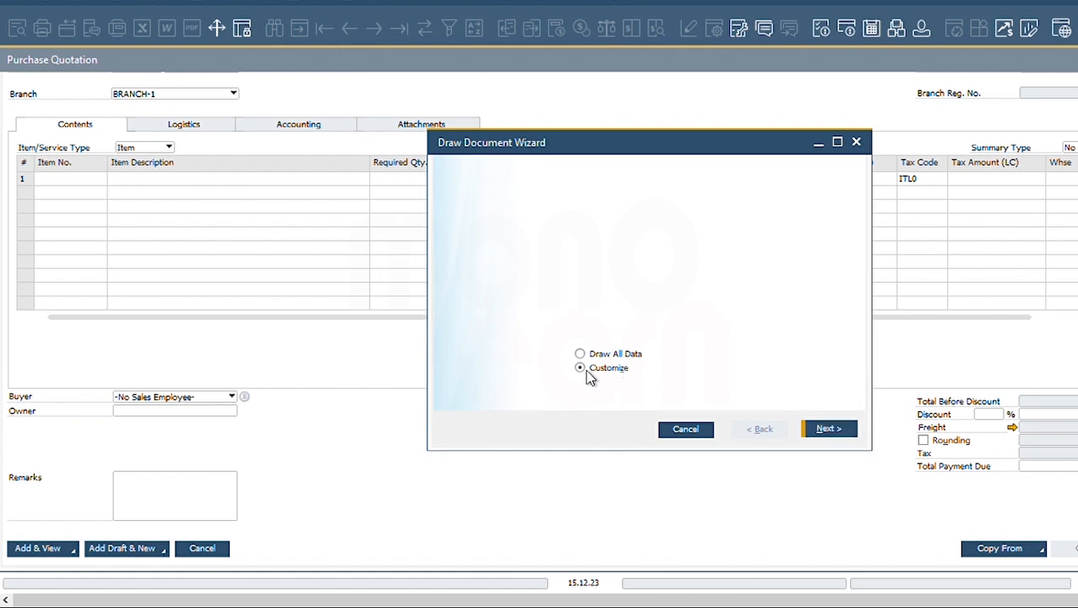
left_click(831, 432)
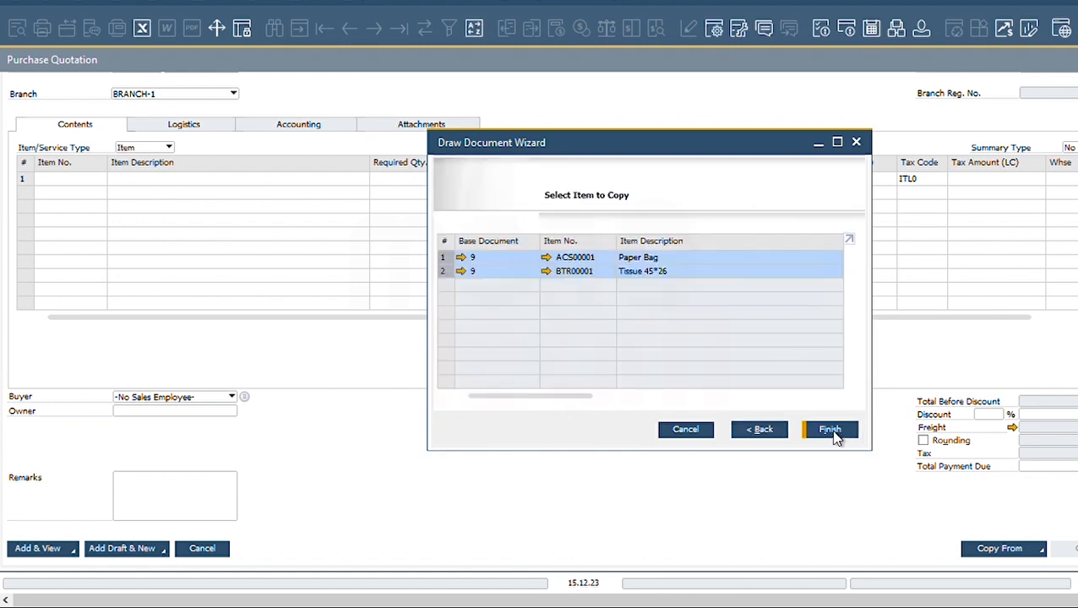
- Try selecting the Paper Bag and Tissue 45*26 lines separately and together, and examine their quantity and branch columns
left_click(446, 258)
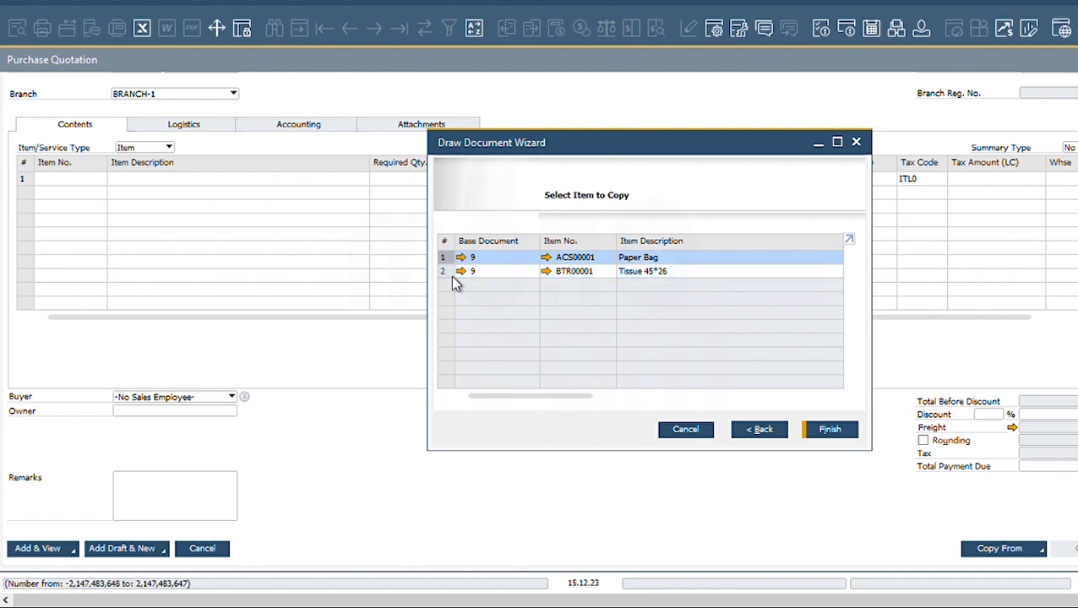
left_click(446, 271)
key("Up")
left_click(445, 271)
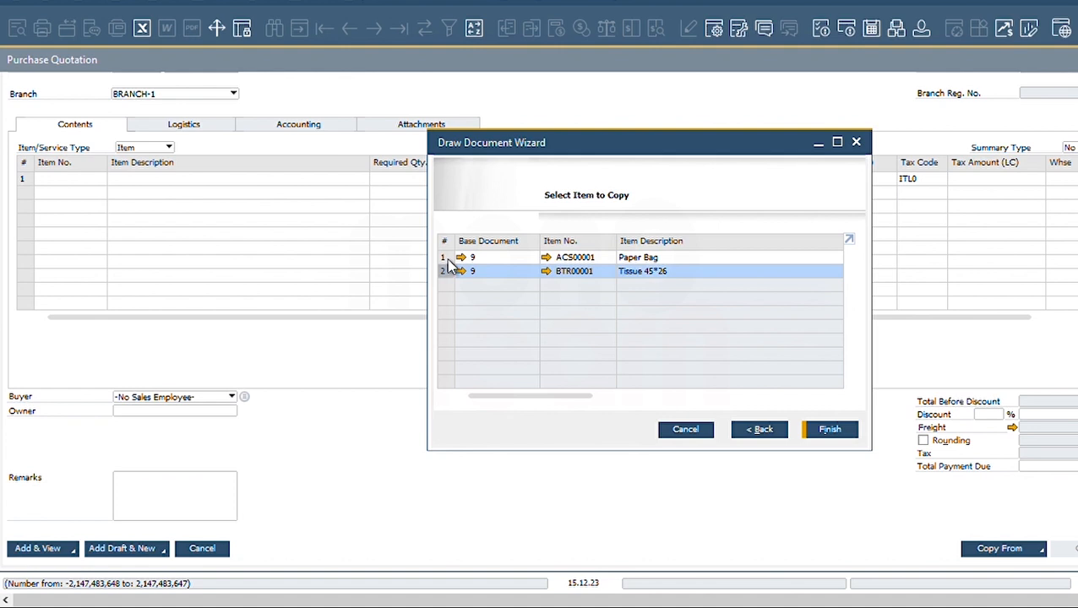
left_click(447, 259, "shift")
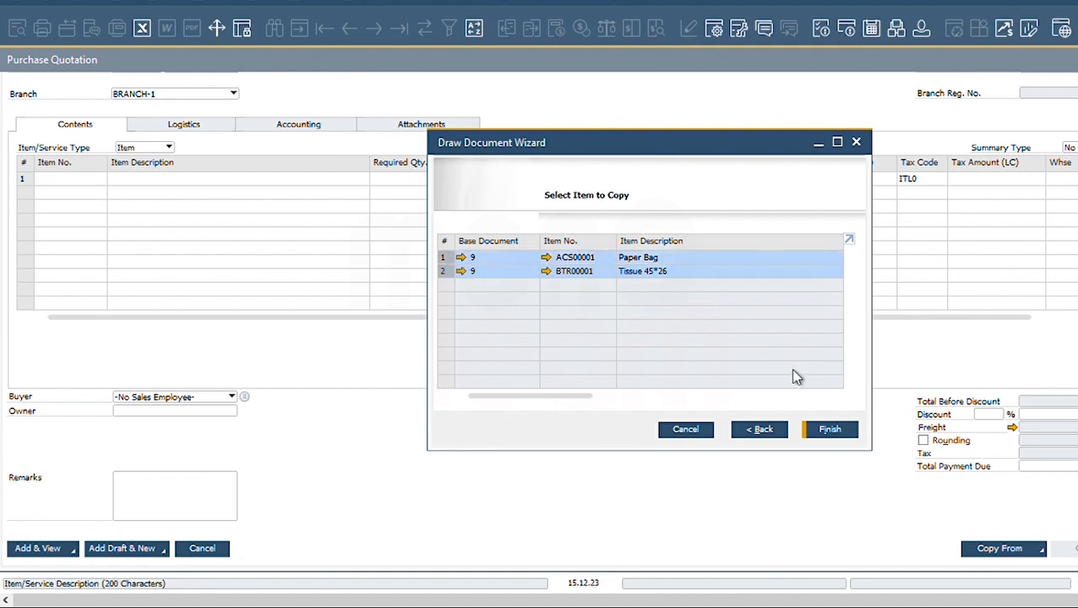
left_click_drag(580, 397, 640, 408)
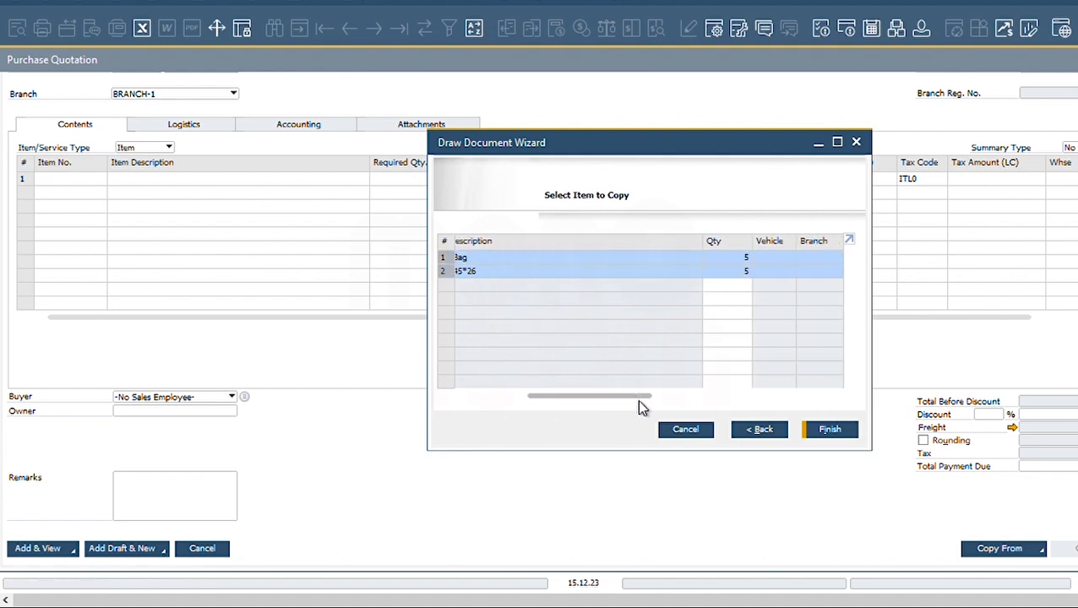
left_click_drag(717, 409, 853, 406)
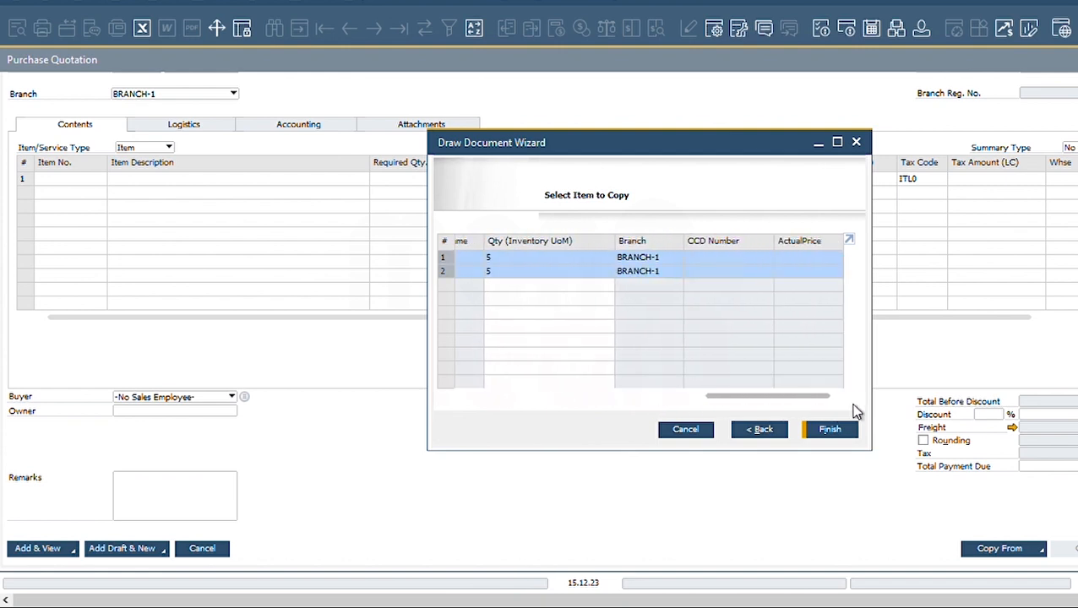
left_click_drag(756, 411, 636, 402)
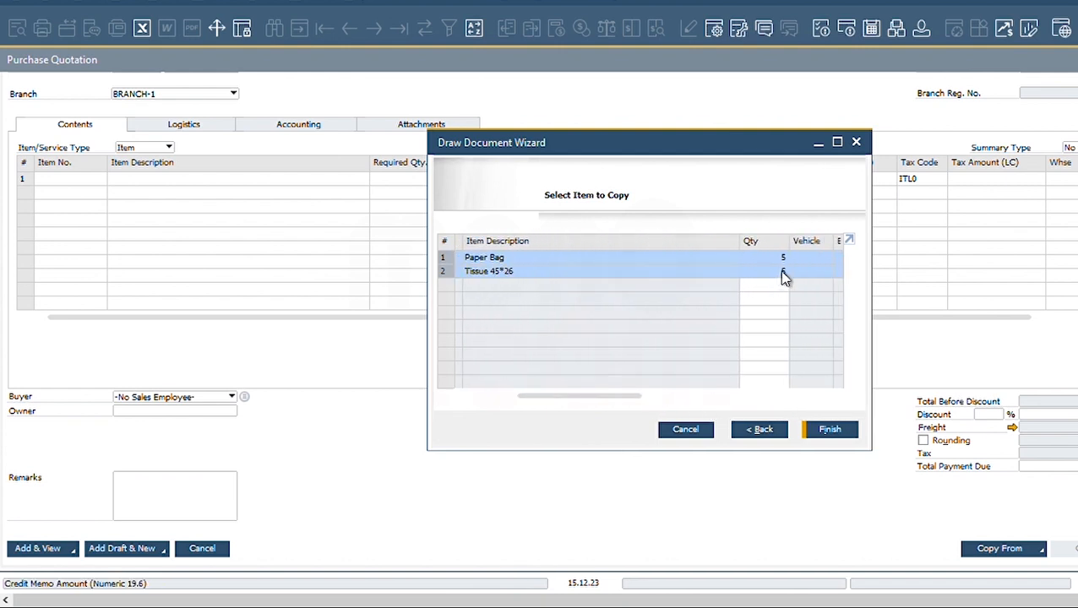
- Finish the copy so that only the Paper Bag line is brought into the quotation
left_click(456, 271)
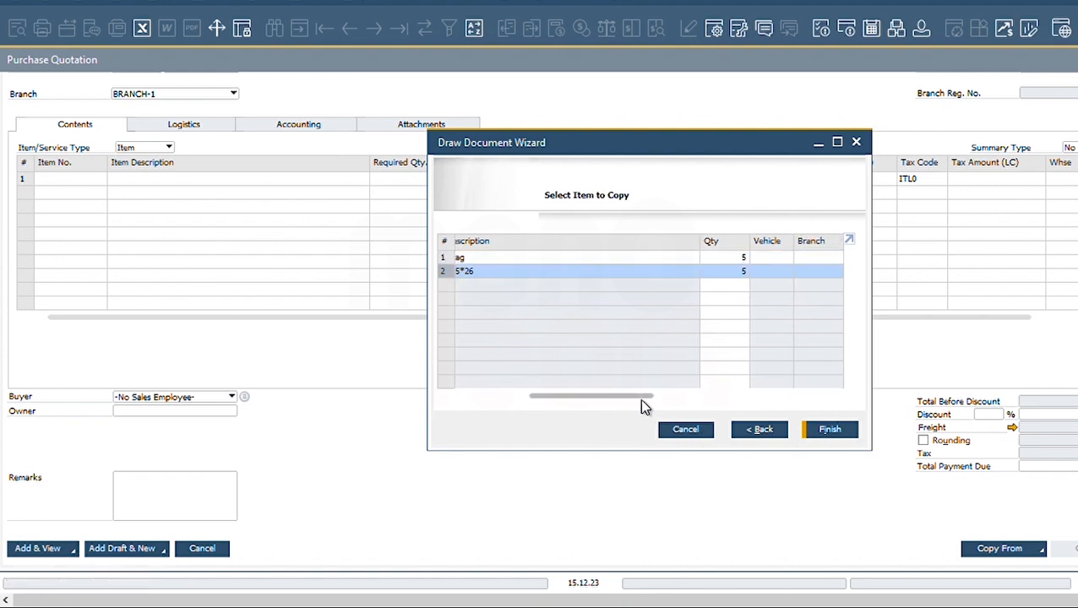
left_click_drag(638, 404, 653, 406)
left_click(809, 431)
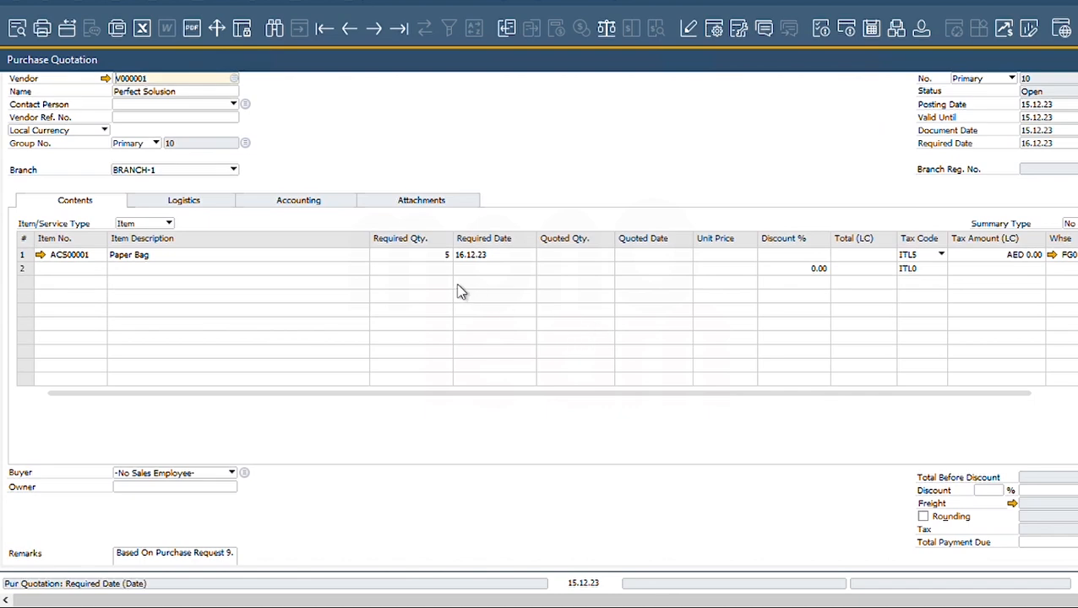
- Set the quoted quantity of the Paper Bag line to 50
left_click(433, 259)
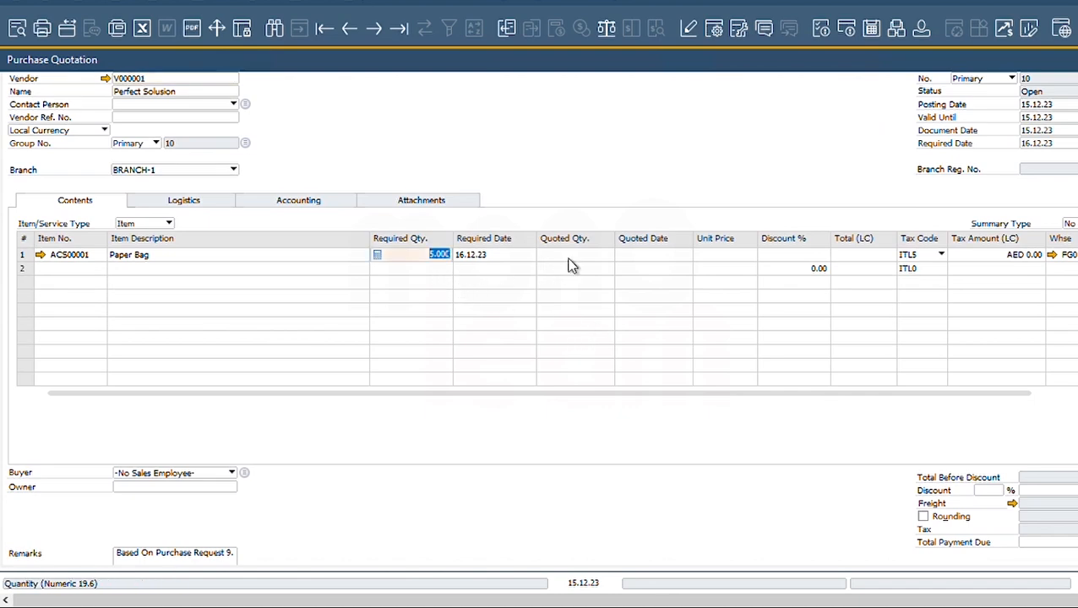
left_click(571, 262)
type("50")
key("Tab")
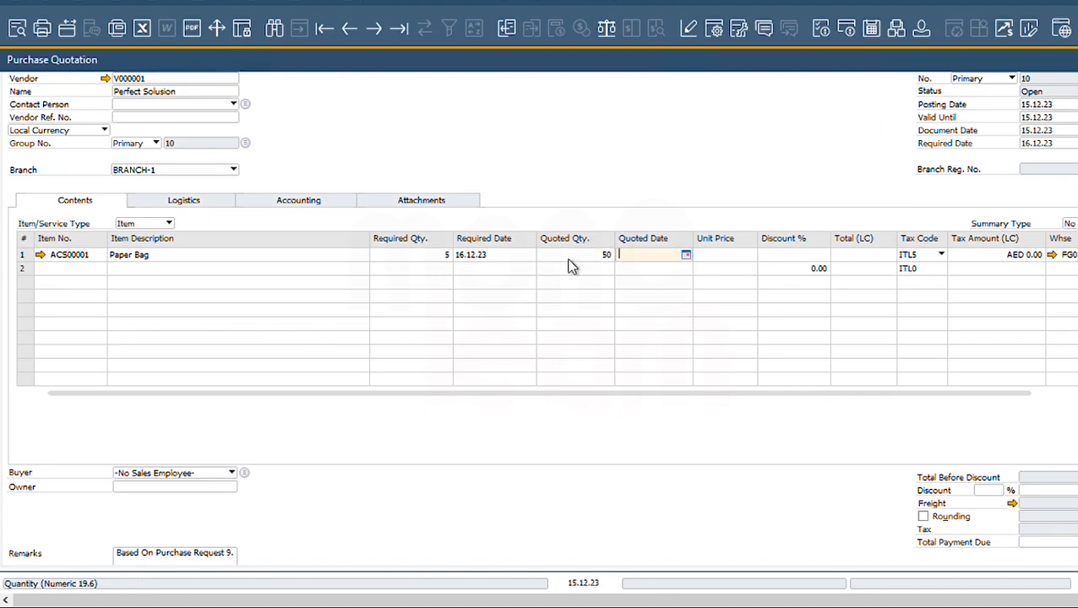
- Set the Paper Bag line's quoted quantity to 5 and its unit price to AED 15
left_click(568, 258)
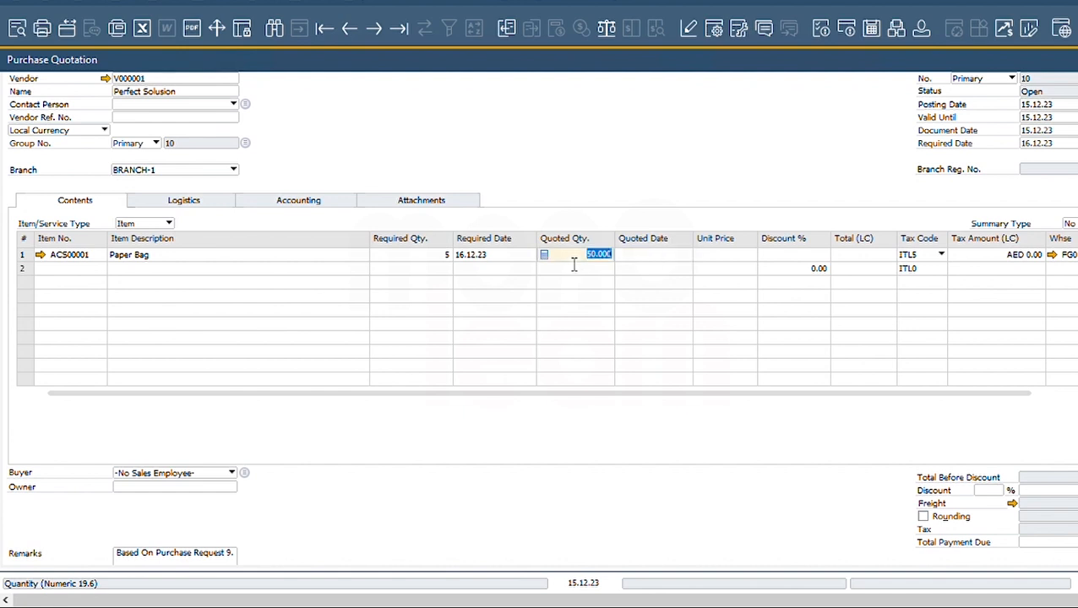
type("5")
key("Tab")
key("Tab")
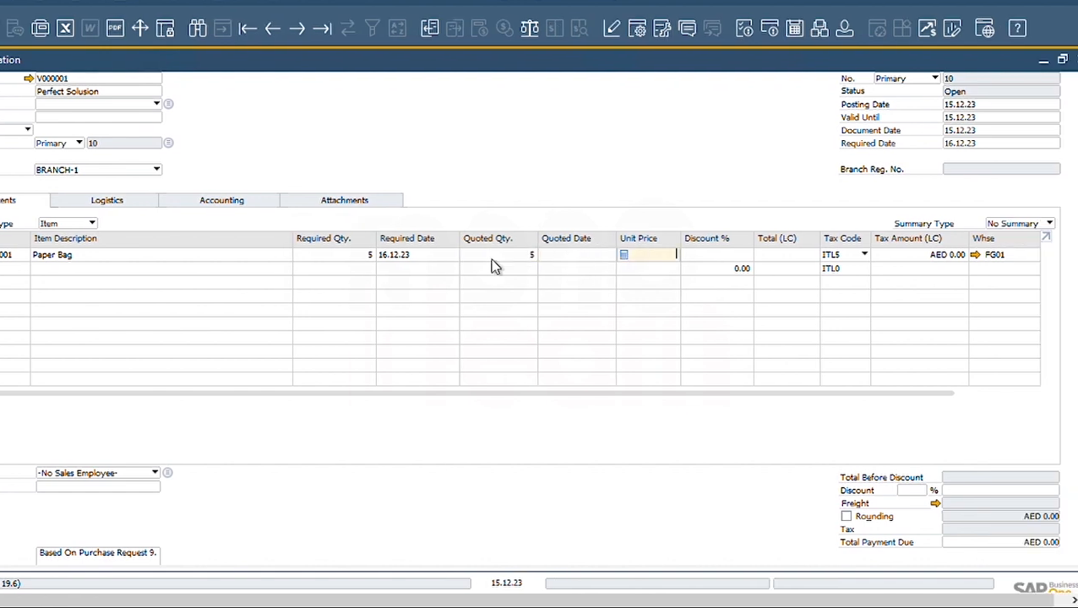
type("15")
key("Tab")
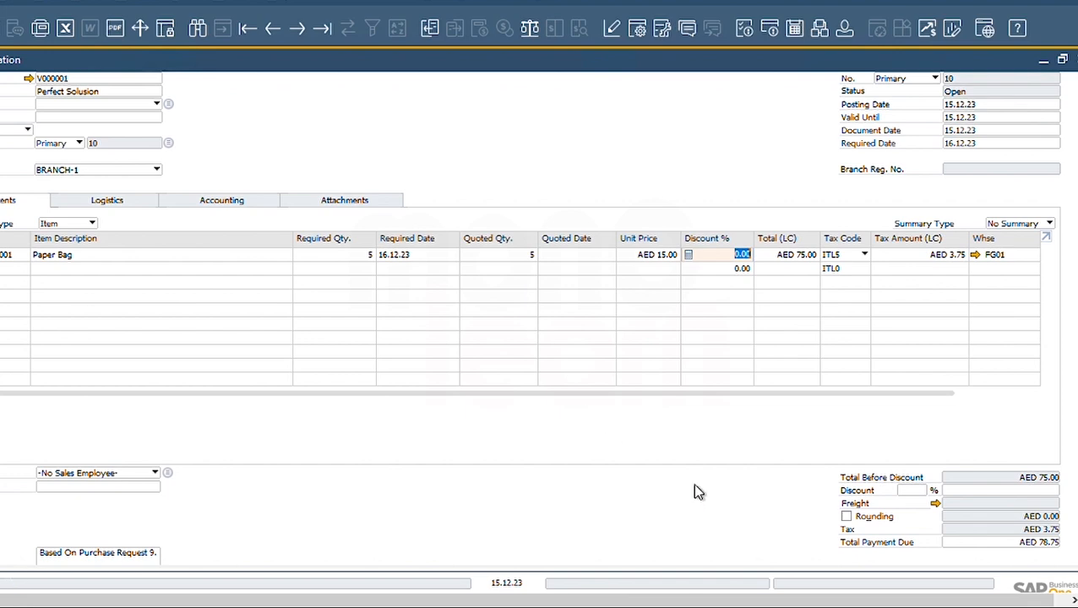
- Assign Employee 1 as buyer, applying the change to existing rows, and choose the listed employee as the quotation's owner
scroll(698, 490, "down", 3)
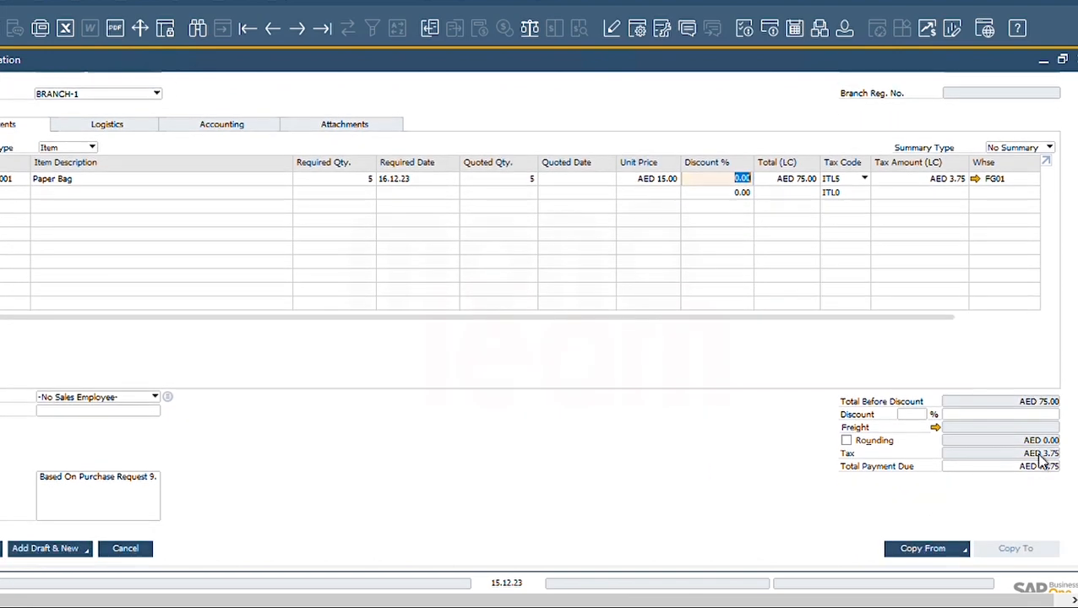
left_click(177, 397)
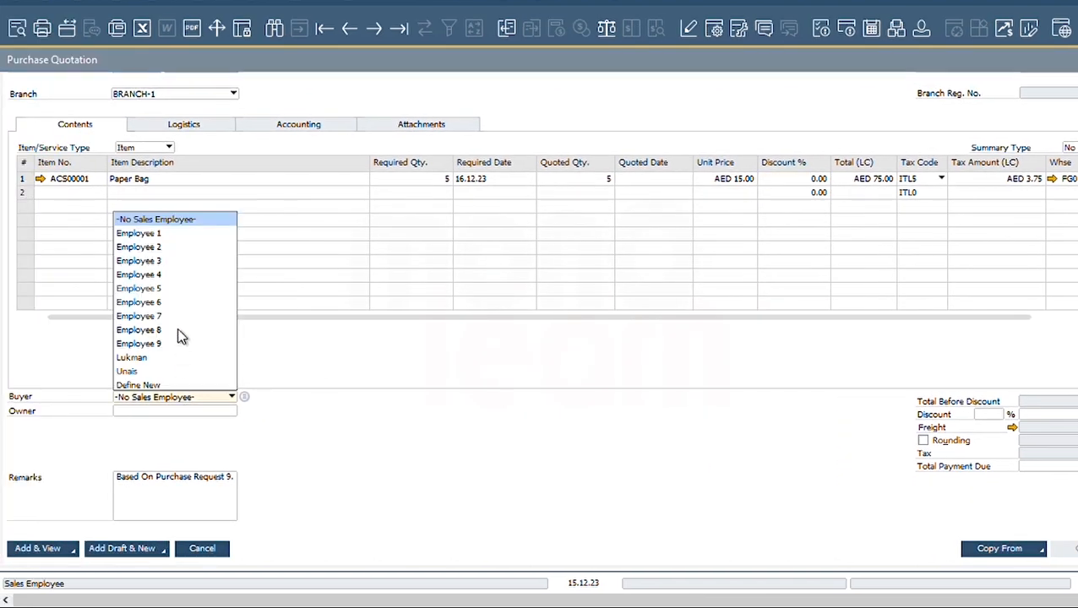
key("Return")
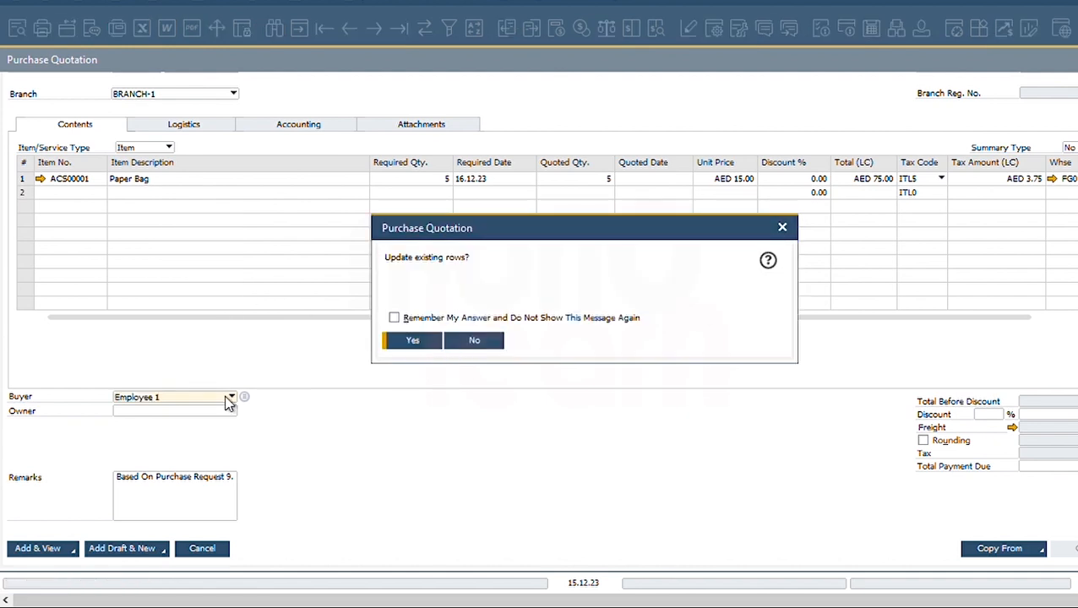
key("Return")
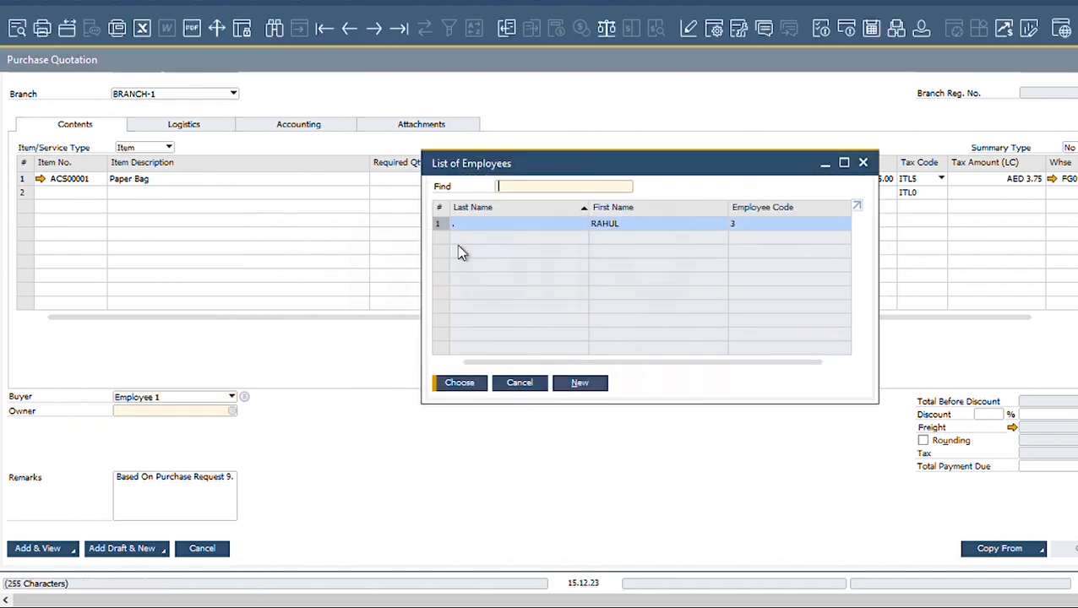
key("Return")
key("Tab")
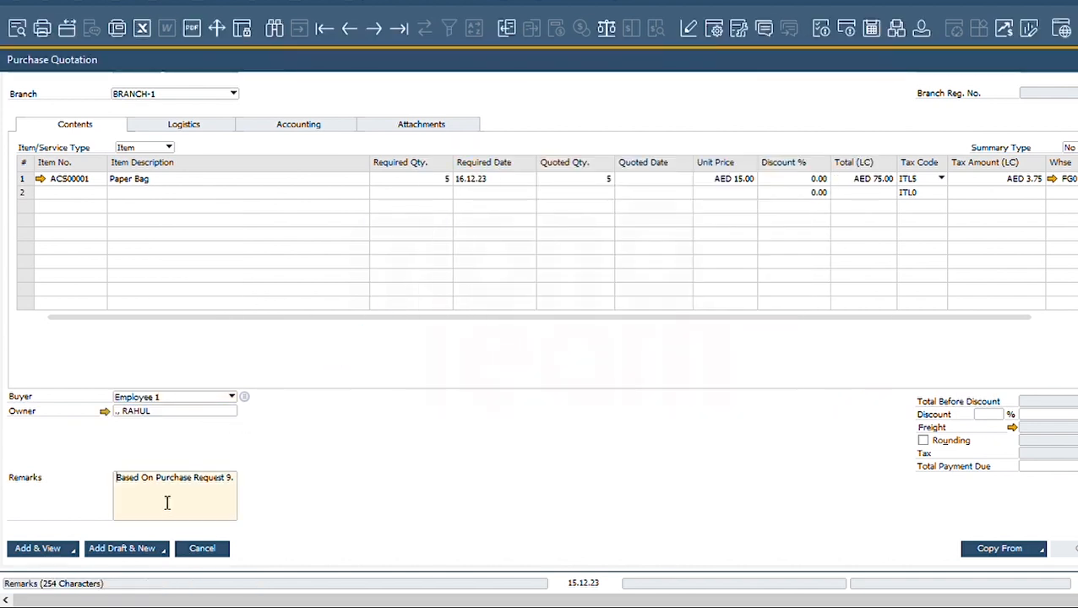
- Add the line "Remark need best price" below the existing text in the quotation's remarks
left_click(237, 488)
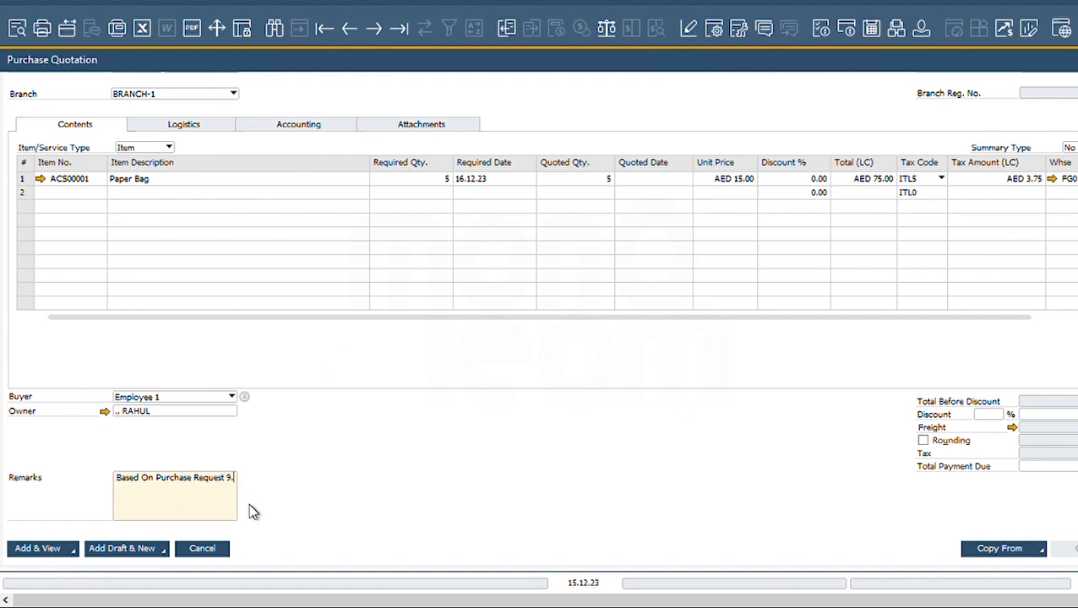
key("Return")
type("Remark need best price")
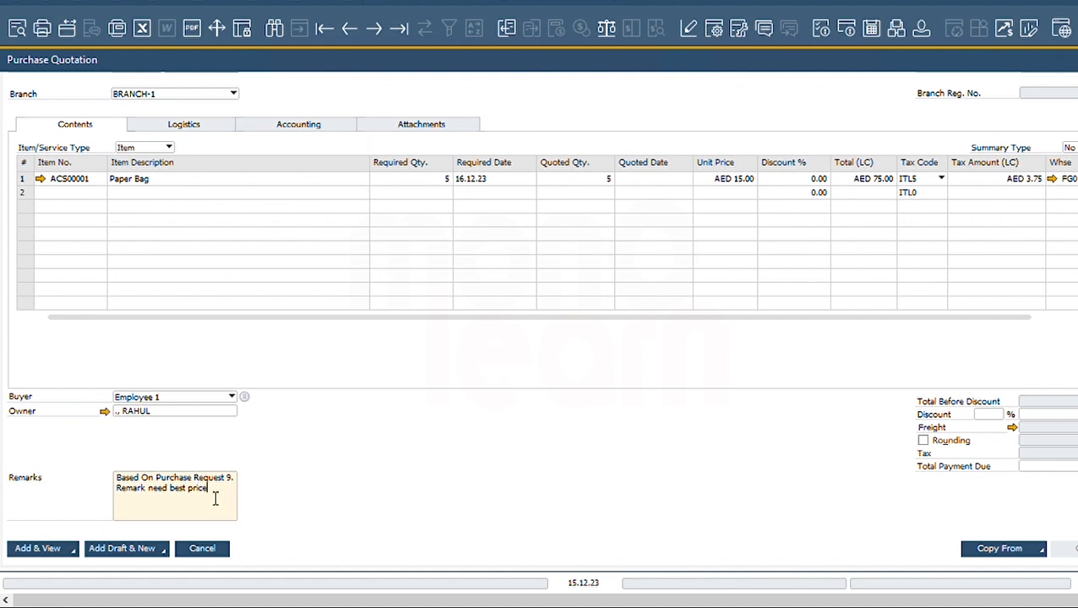
left_click_drag(213, 496, 121, 500)
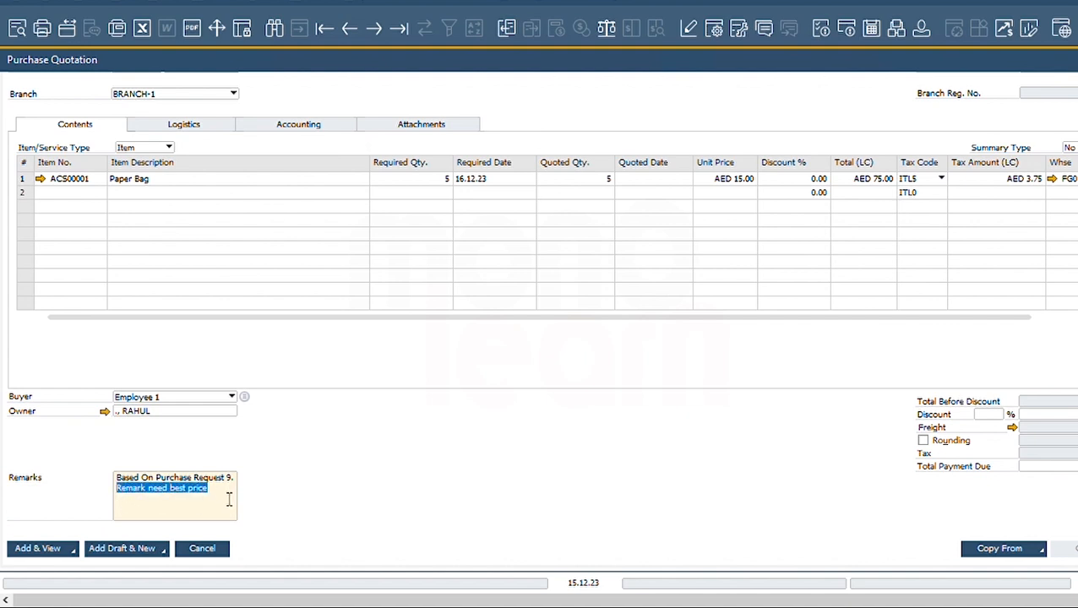
left_click(232, 488)
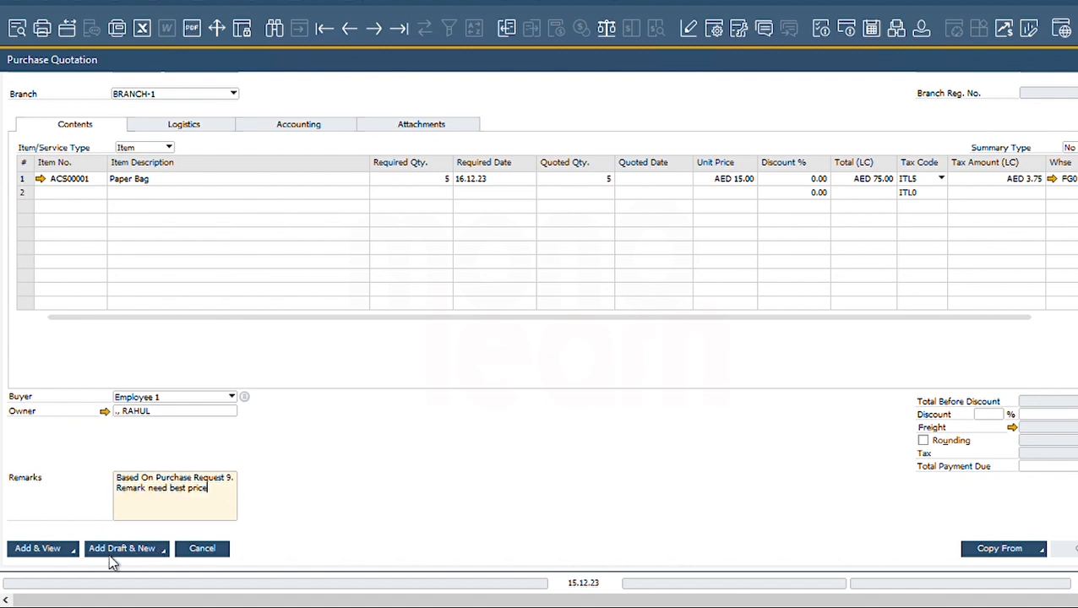
- Save the quotation with the Add & New option and close the blank quotation form
left_click(74, 555)
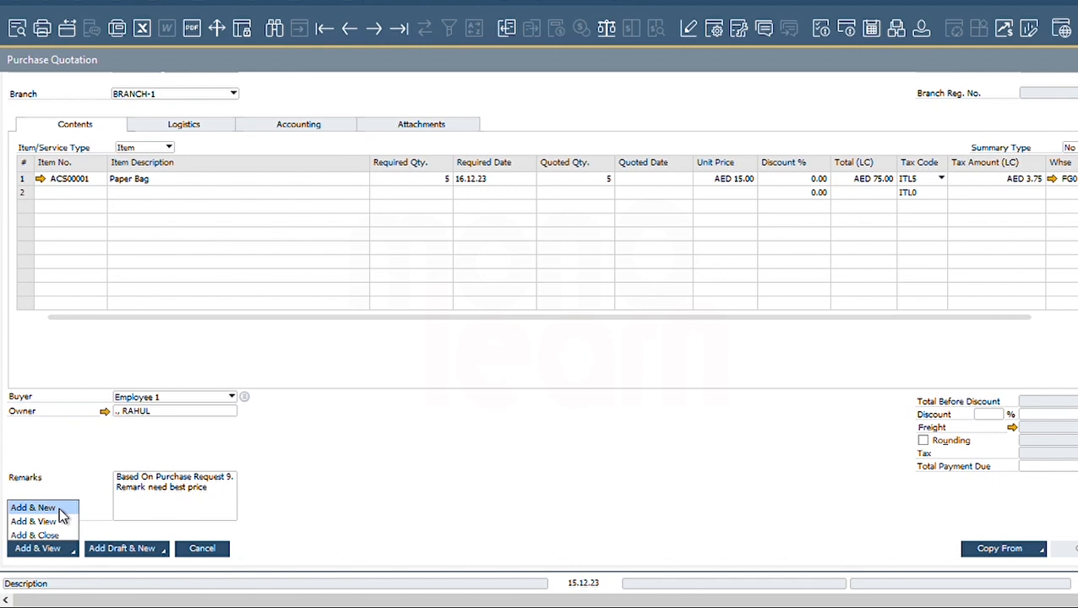
left_click(33, 508)
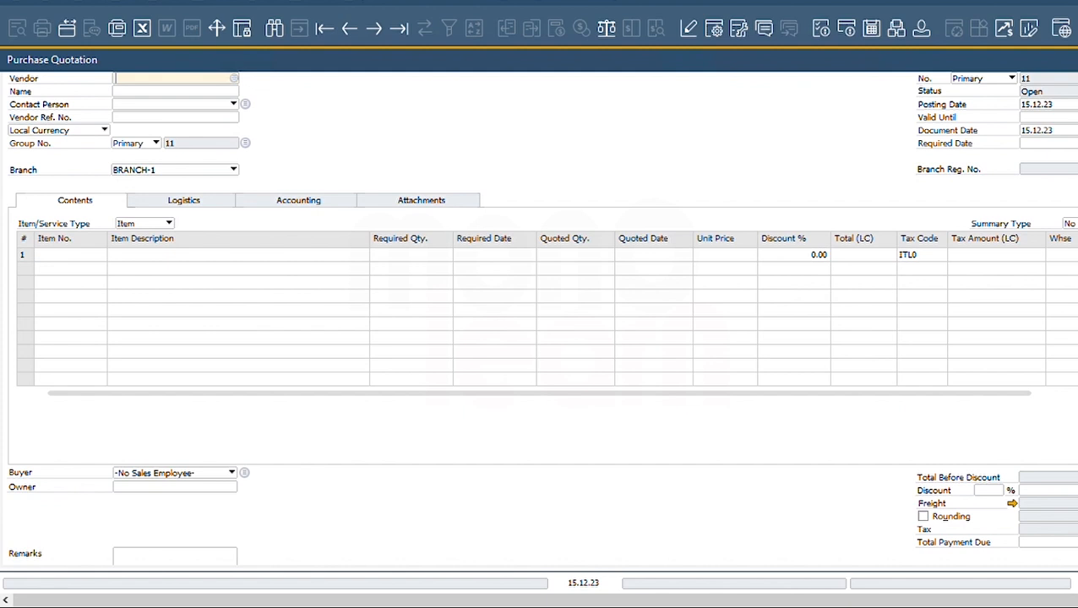
key("Escape")
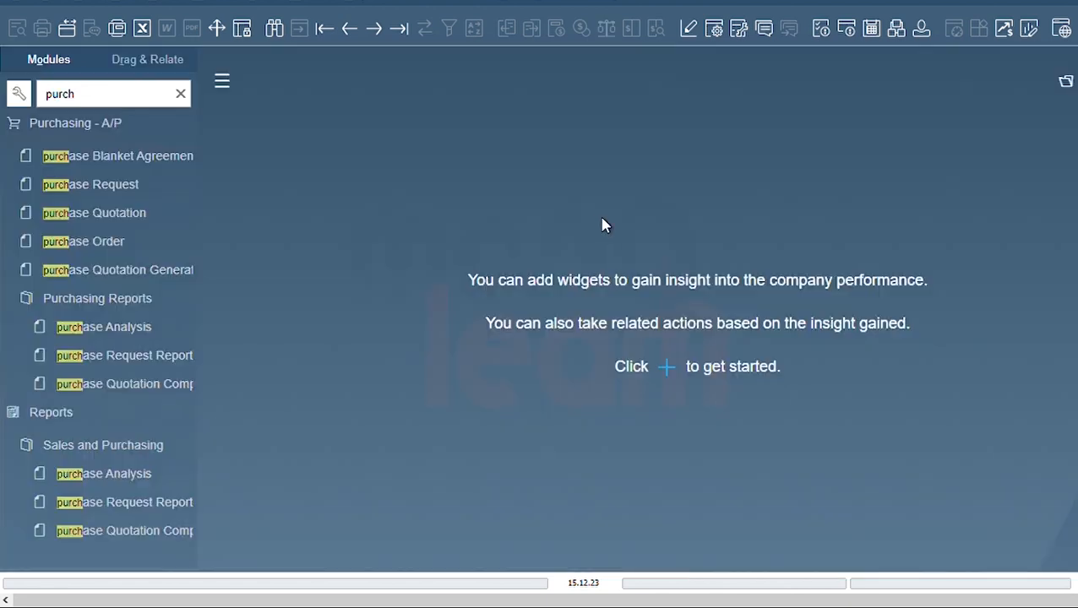
- Start a new purchase quotation for vendor Perfect Solusion with required date 15.12.23
left_click(112, 215)
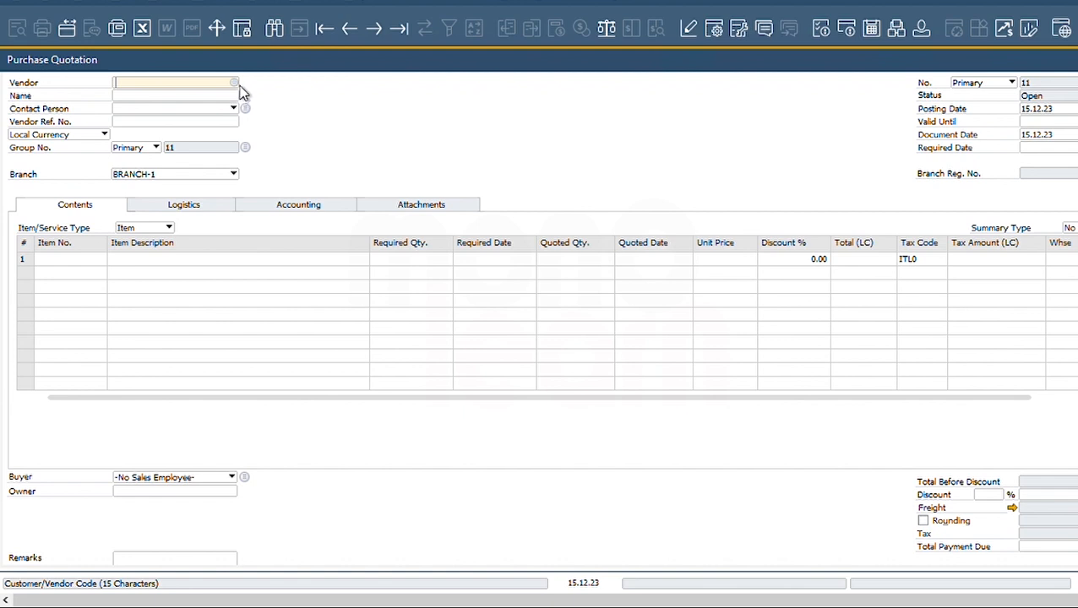
left_click(236, 84)
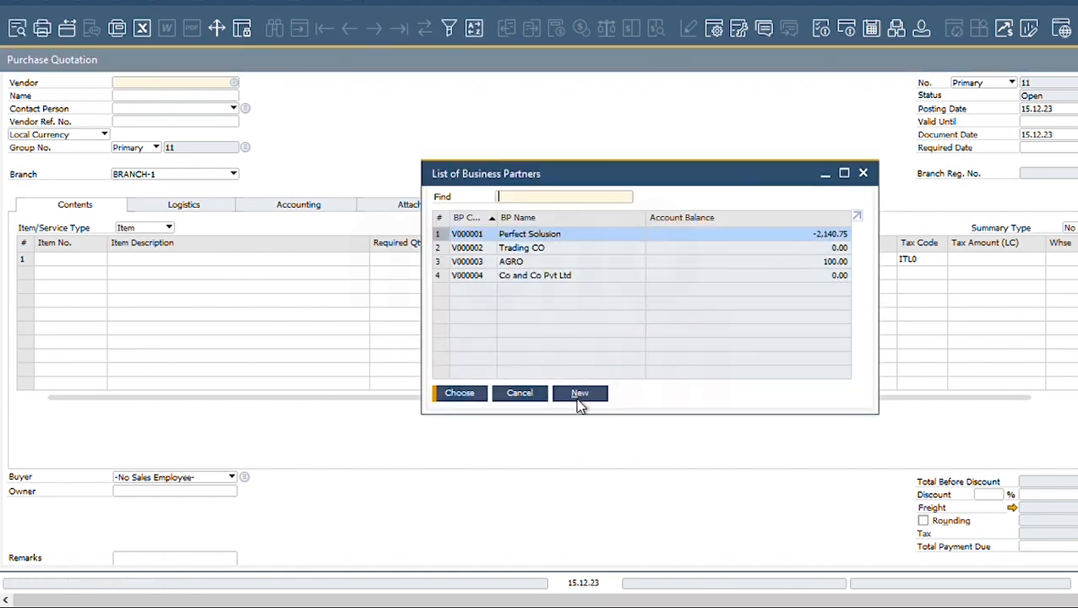
left_click(526, 398)
left_click(234, 85)
key("Return")
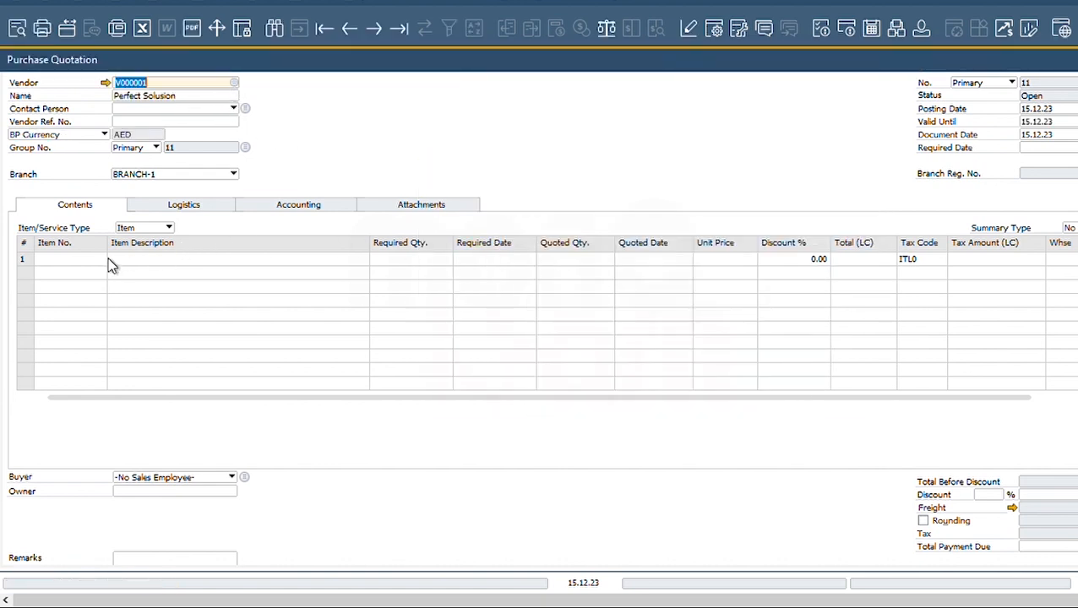
left_click(1039, 149)
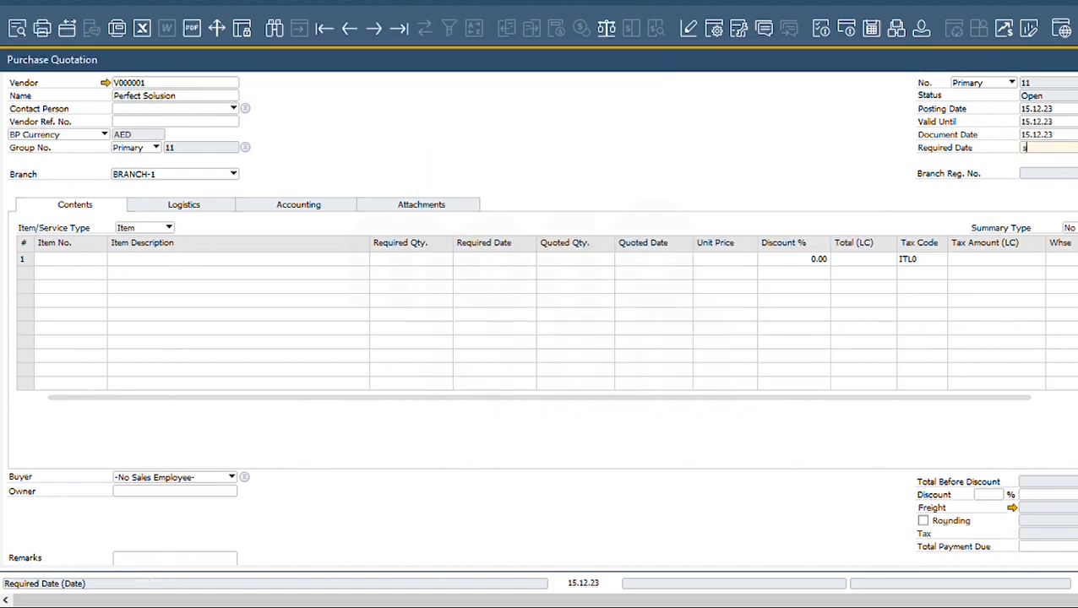
key("Tab")
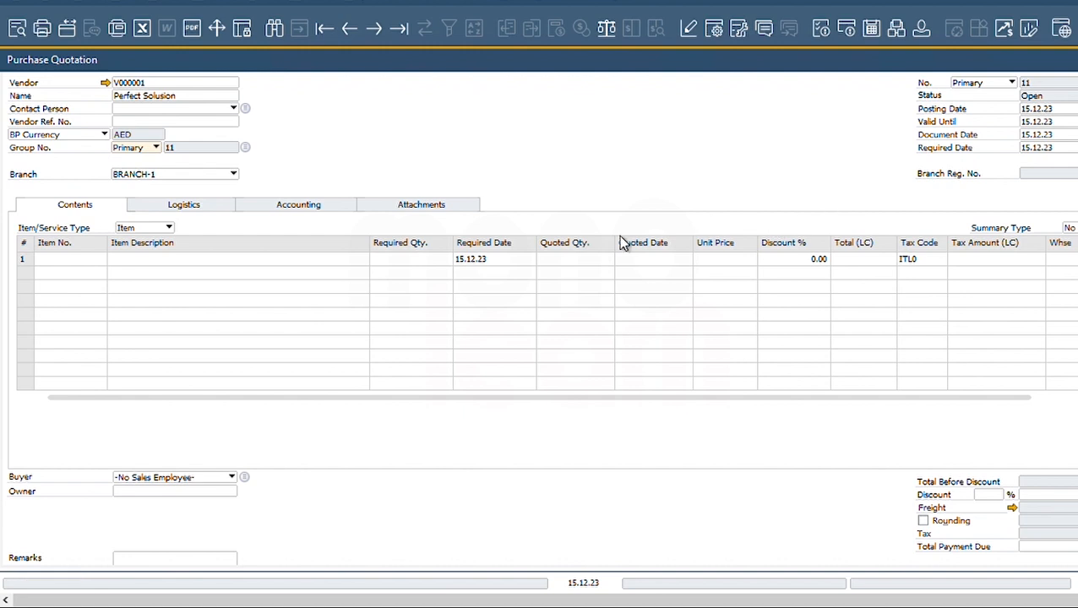
- Add item ACS00001 Paper Bag to the first line with a required quantity of 15
left_click(94, 263)
key("Tab")
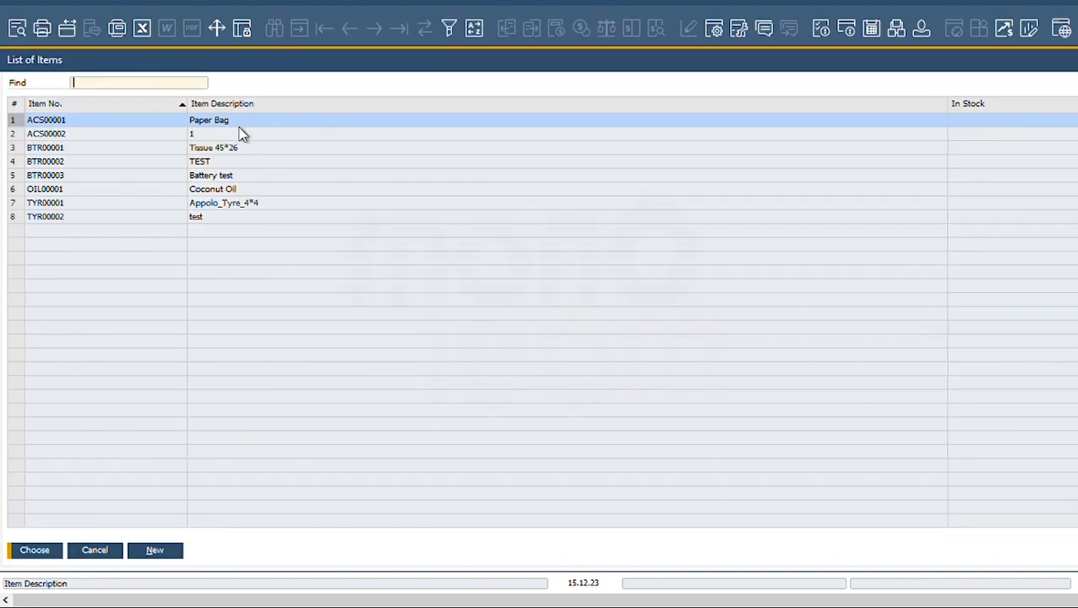
key("Return")
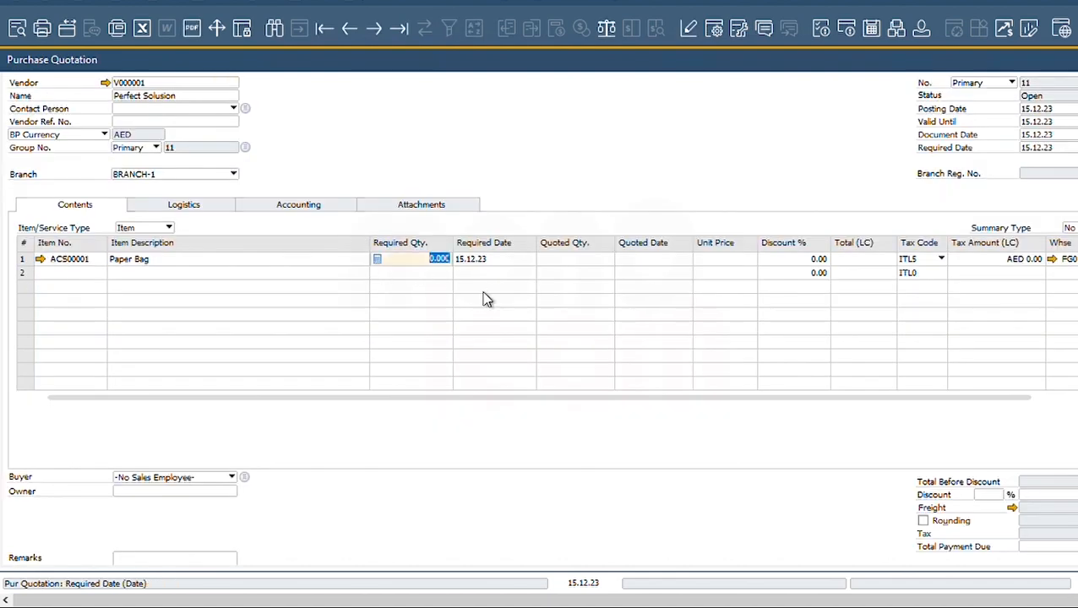
type("15")
key("Tab")
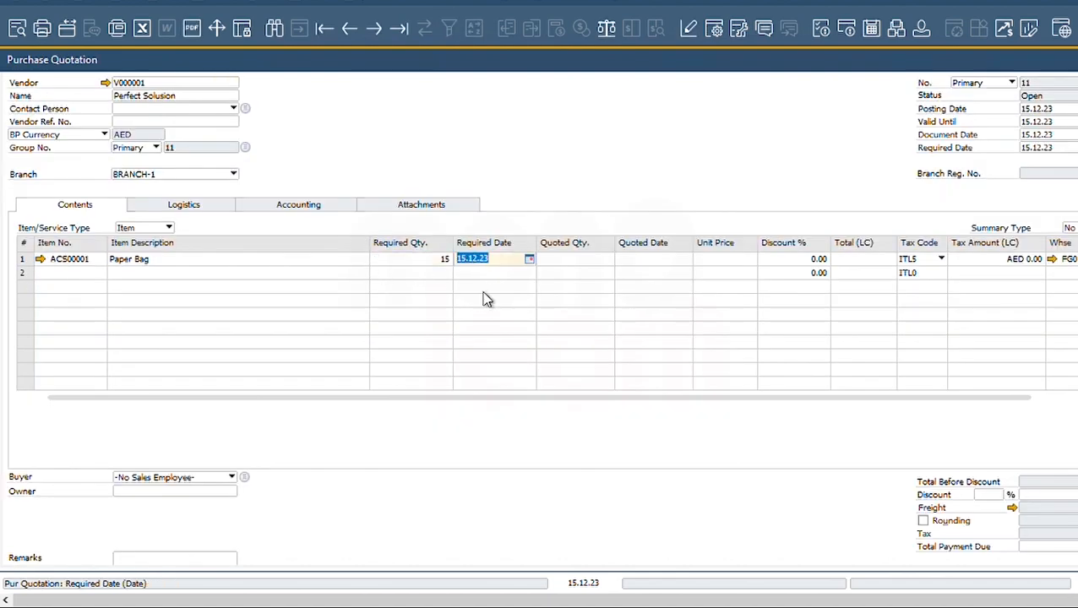
key("Tab")
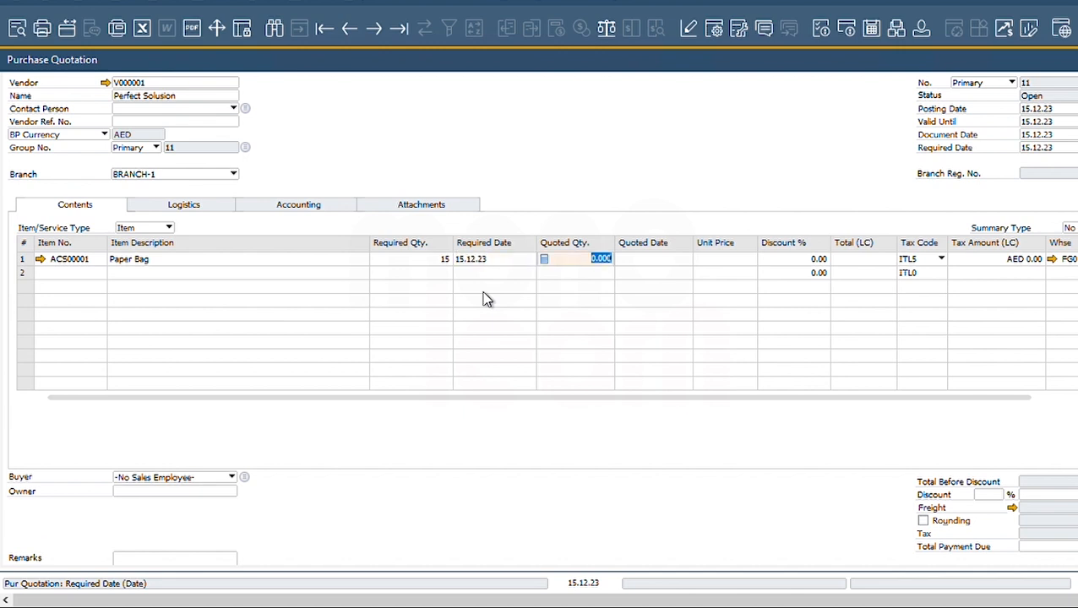
- Set the Paper Bag line's quoted quantity to 15, quoted date to 15.12.23 and unit price to AED 25
type("15")
key("Tab")
type("15")
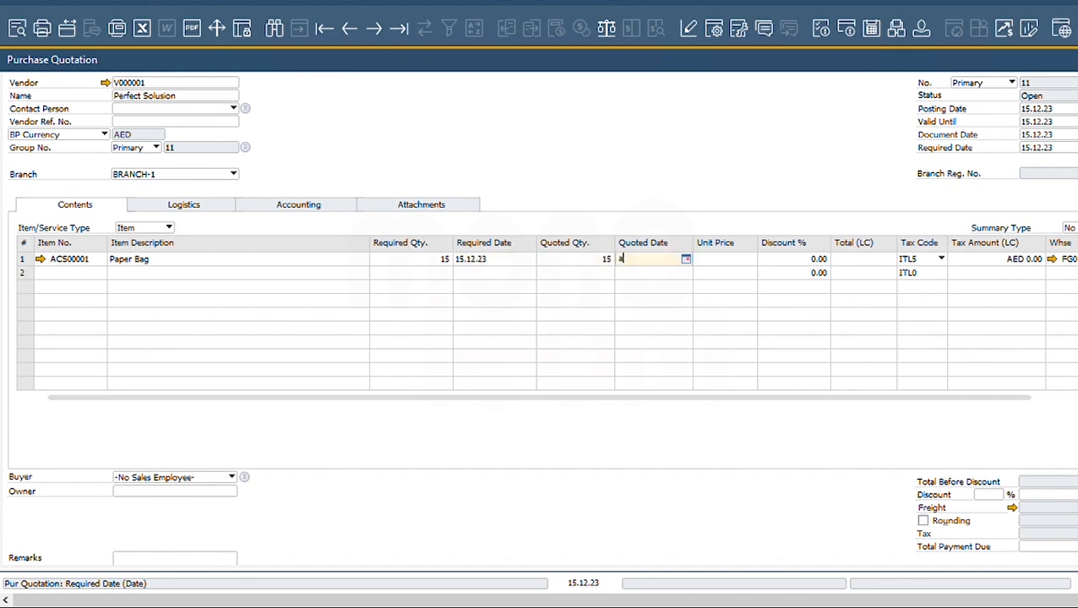
key("Tab")
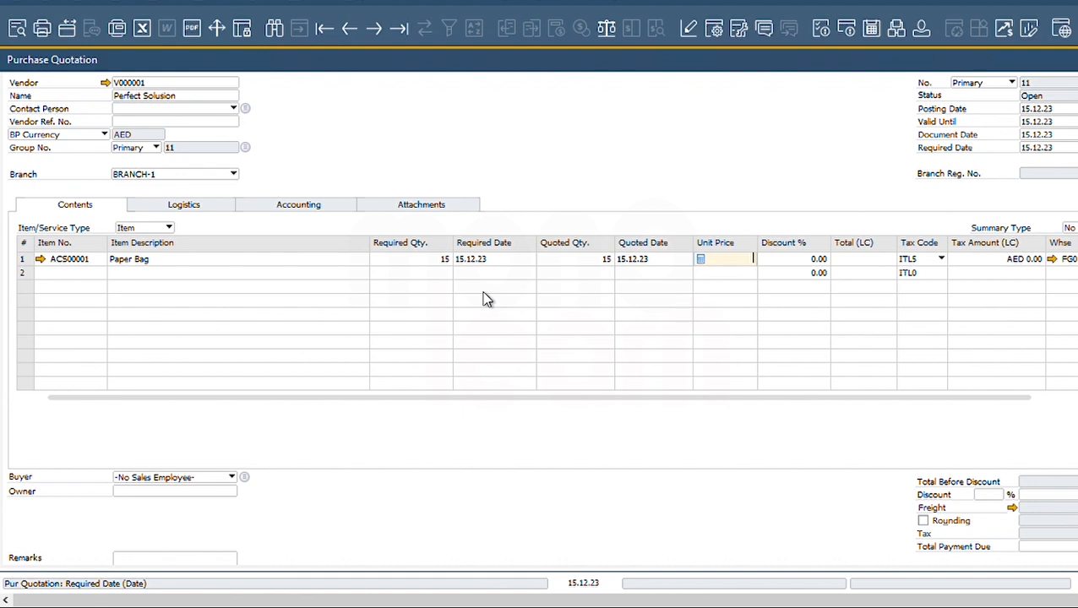
type("25")
key("Tab")
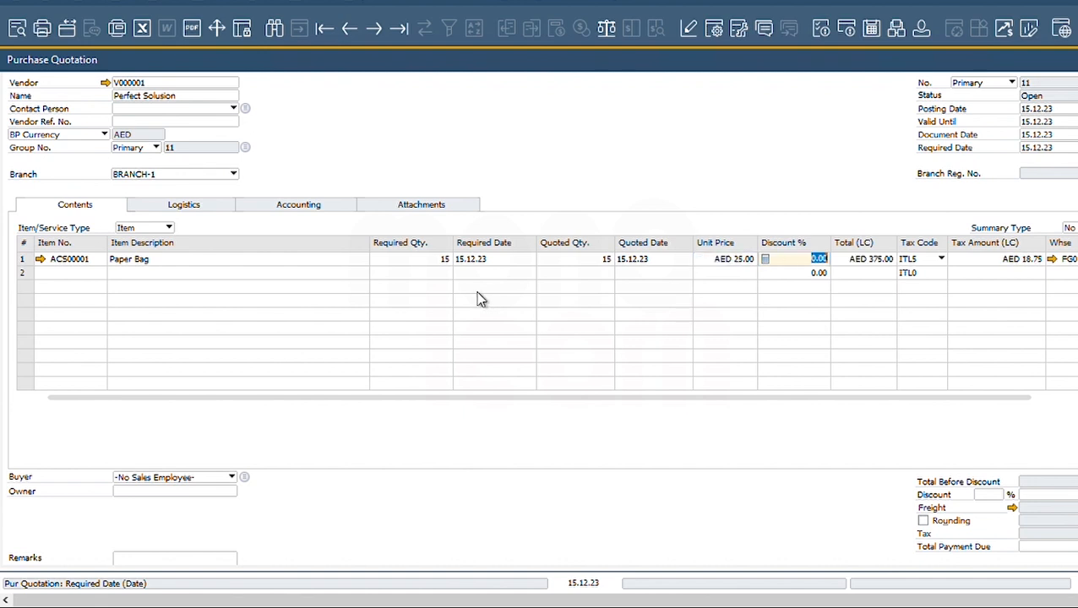
- Examine the tax codes available for the Paper Bag line, choosing ITL5 (5% INPUT VAT LOCAL)
left_click(749, 260)
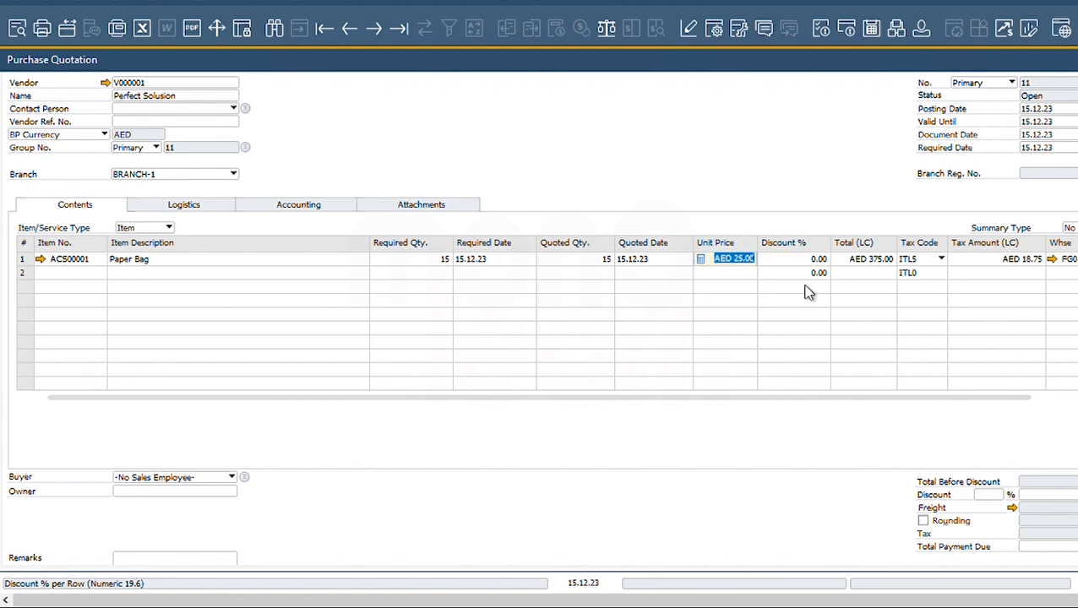
left_click(940, 259)
left_click(922, 328)
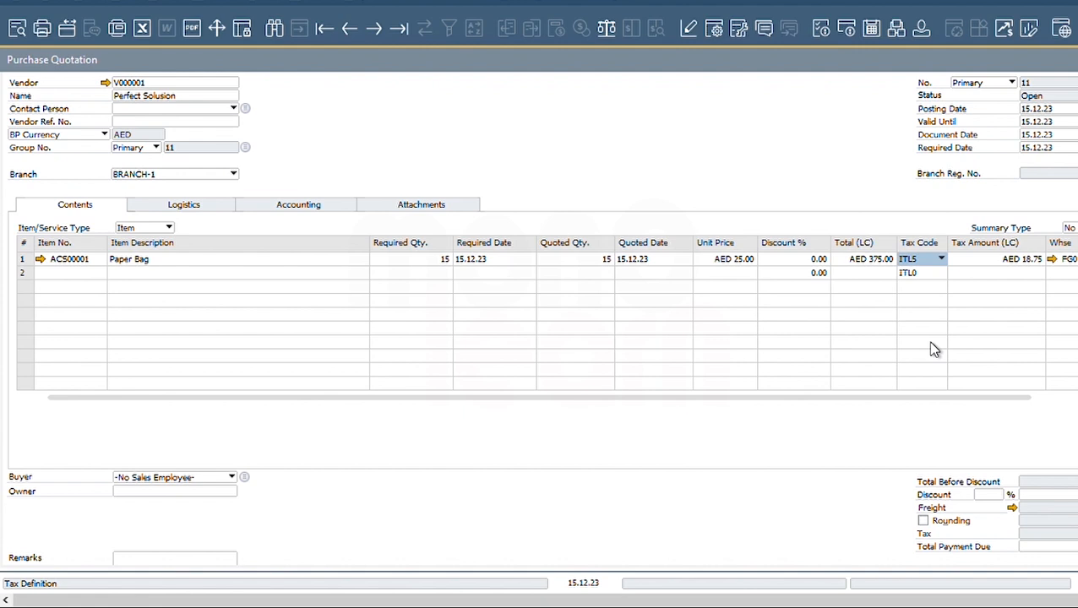
left_click(919, 260)
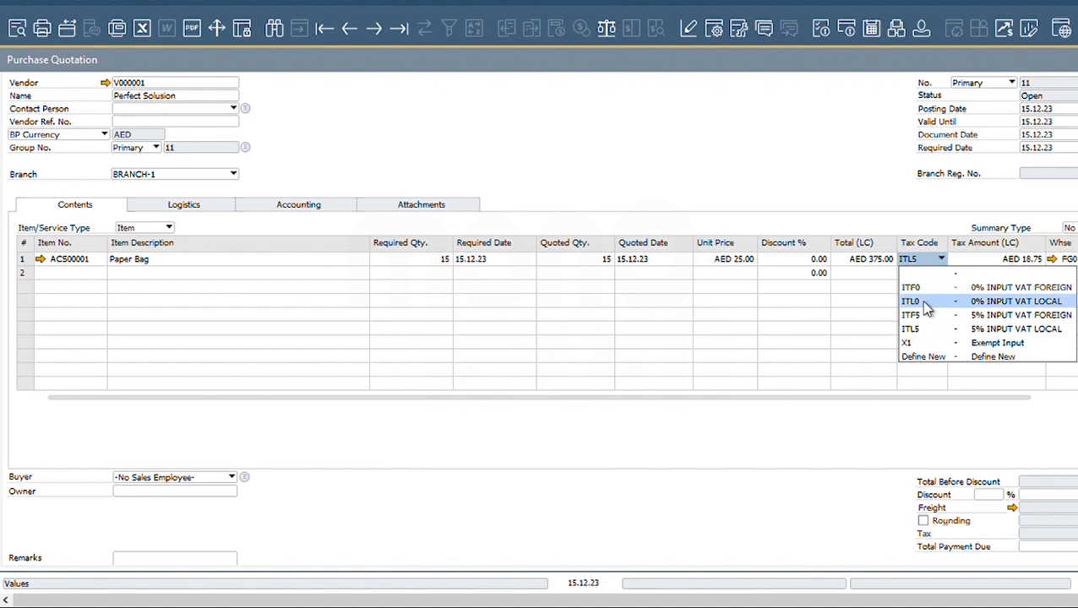
key("Tab")
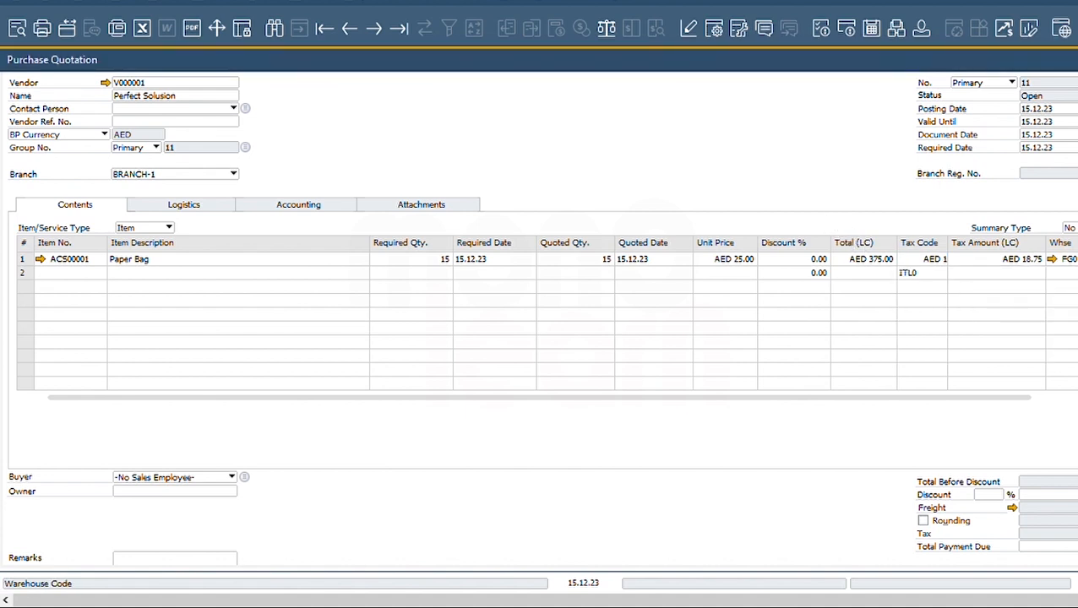
- Examine the Paper Bag line's warehouse, branch and tax amount columns
mouse_move(974, 266)
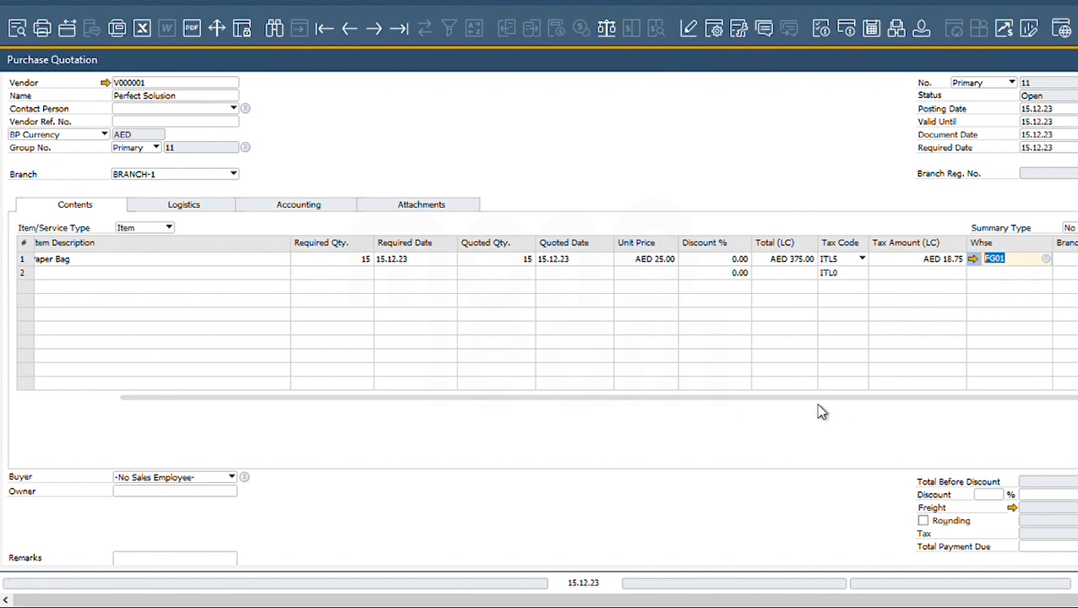
left_click_drag(803, 400, 607, 418)
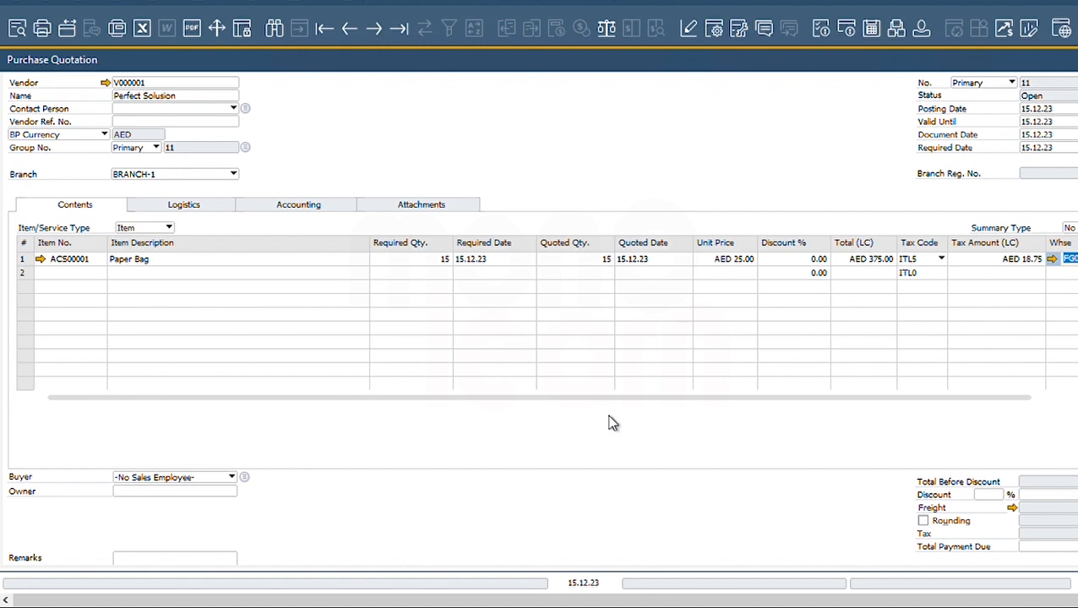
key("Tab")
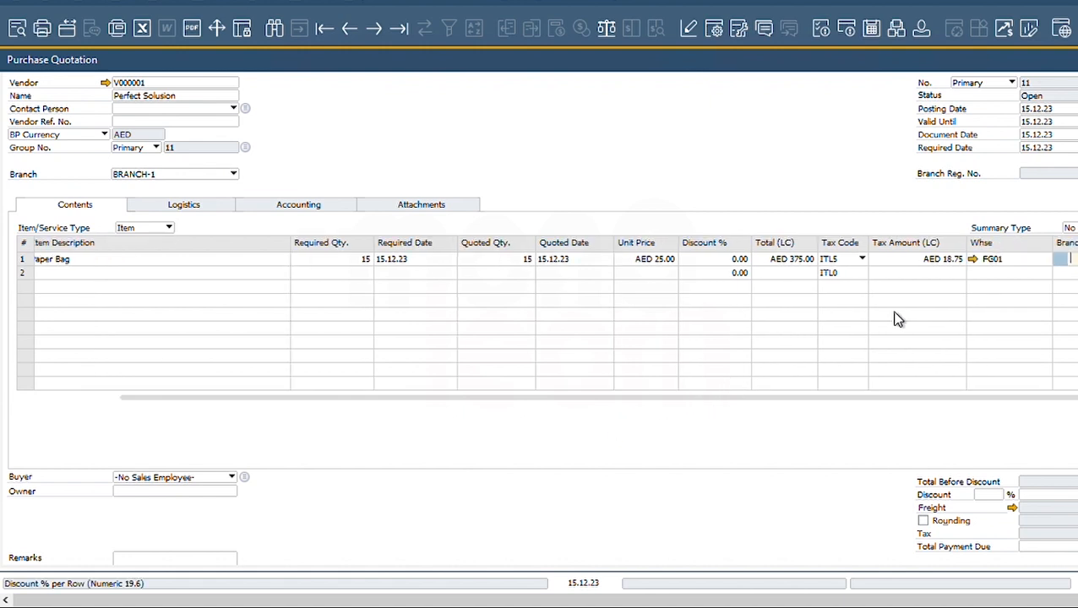
left_click(949, 265)
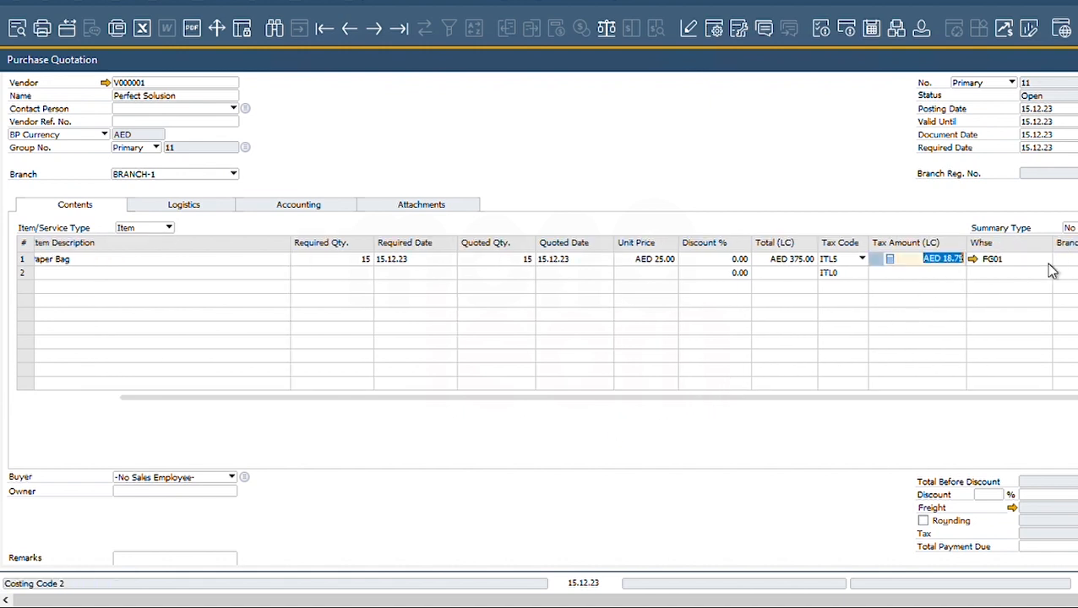
- Set the buyer to Employee 5, apply the change to the existing rows, and select the listed employee as owner
left_click(1046, 263)
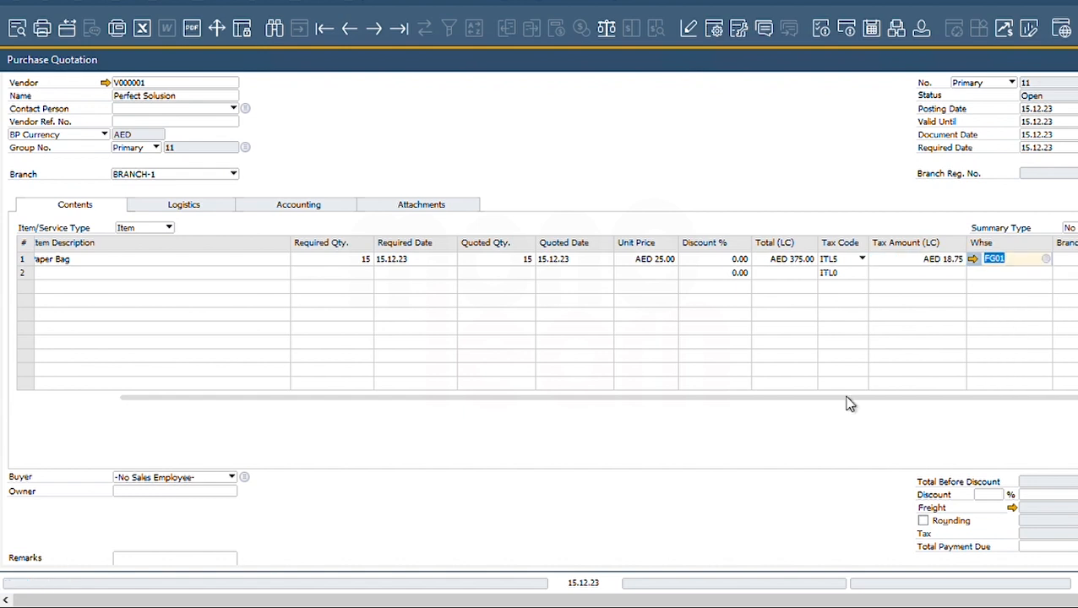
scroll(794, 467, "down", 3)
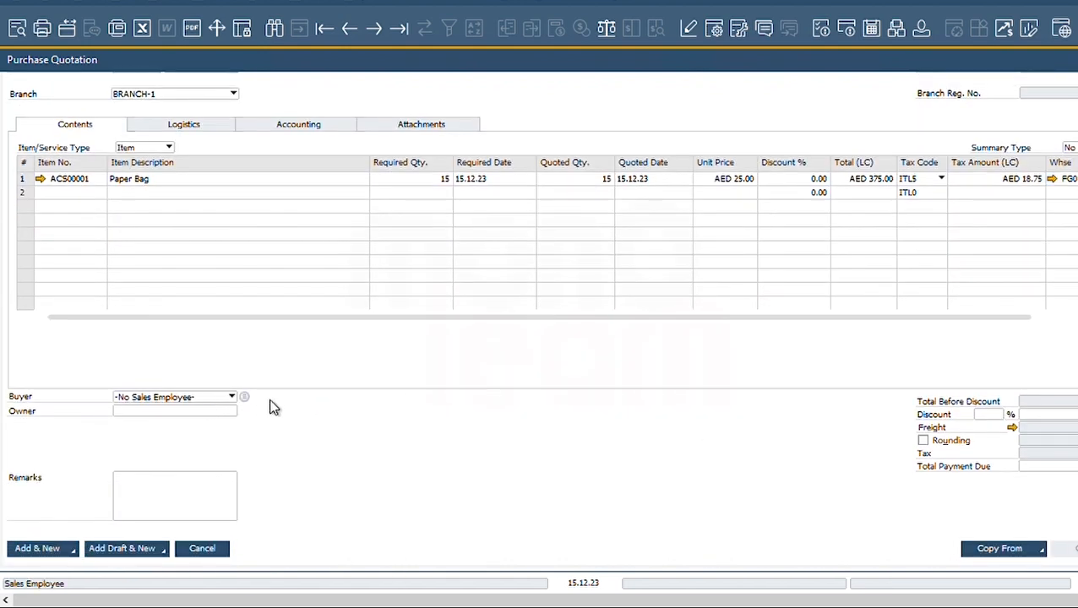
left_click(232, 397)
left_click(160, 289)
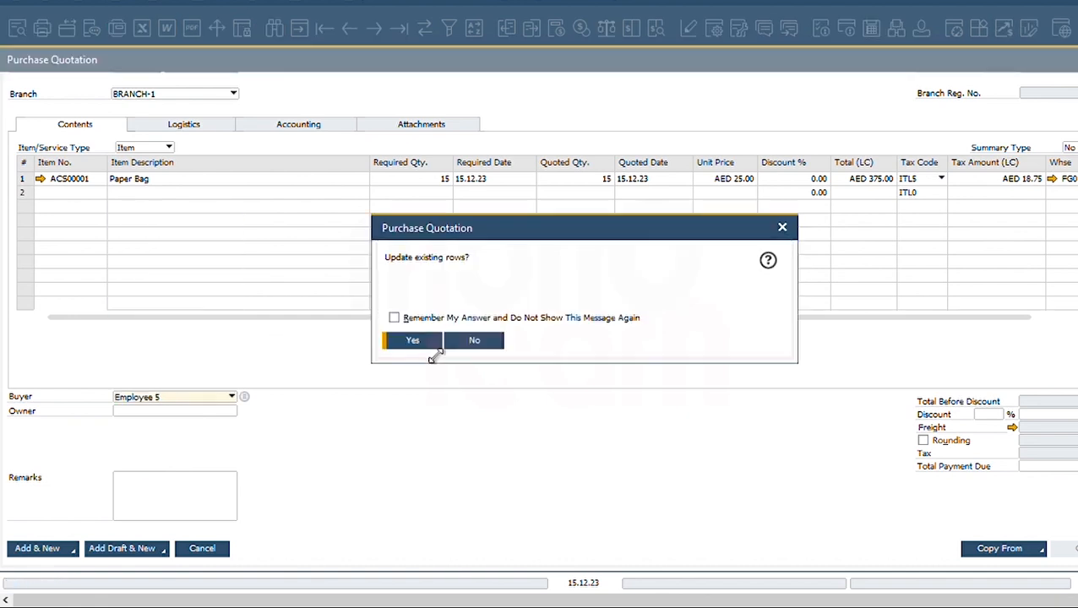
left_click(412, 352)
left_click(233, 414)
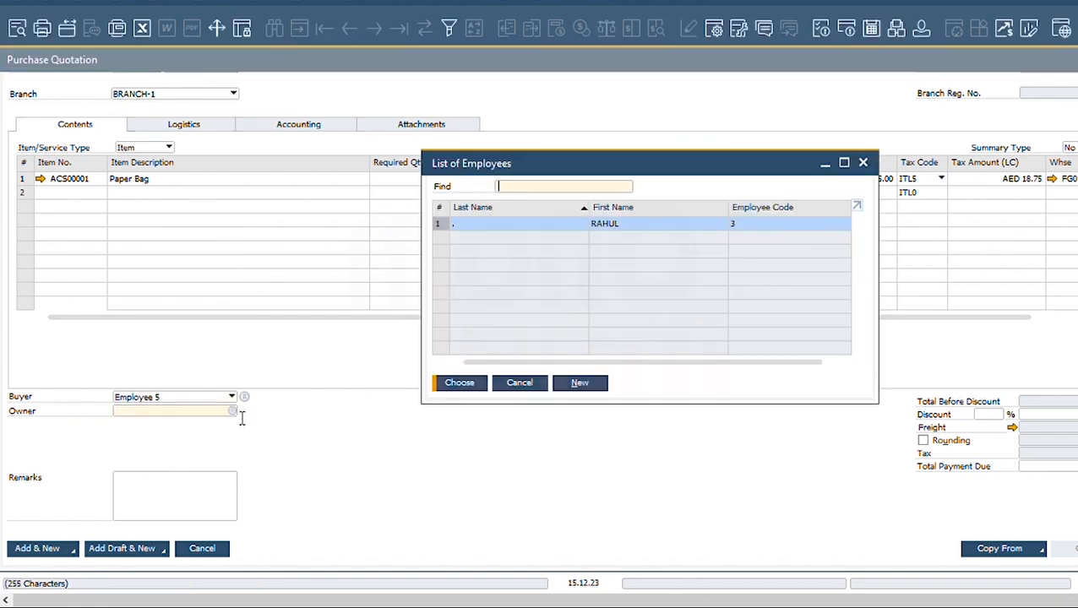
double_click(490, 227)
- Enter the remark "Test Rark" and save the purchase quotation with Add & Close
left_click(187, 490)
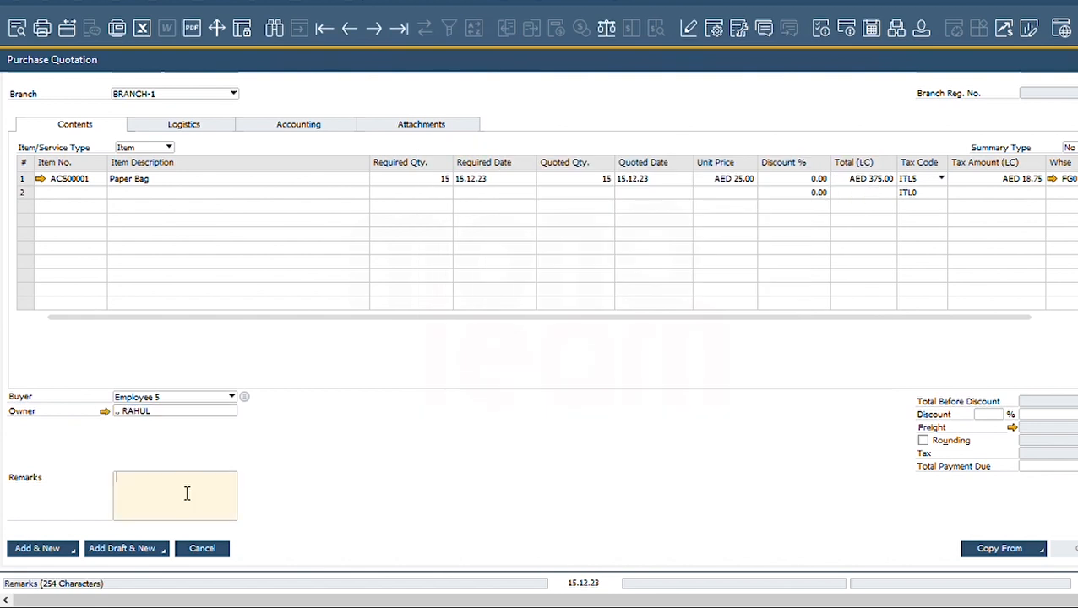
type("Test Rark")
left_click(74, 551)
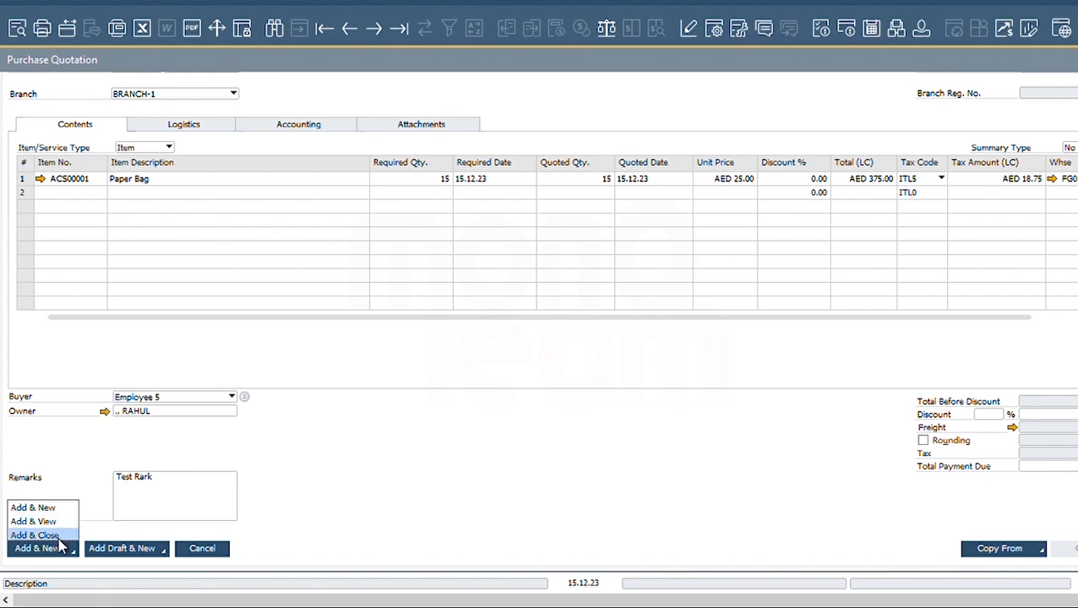
left_click(58, 538)
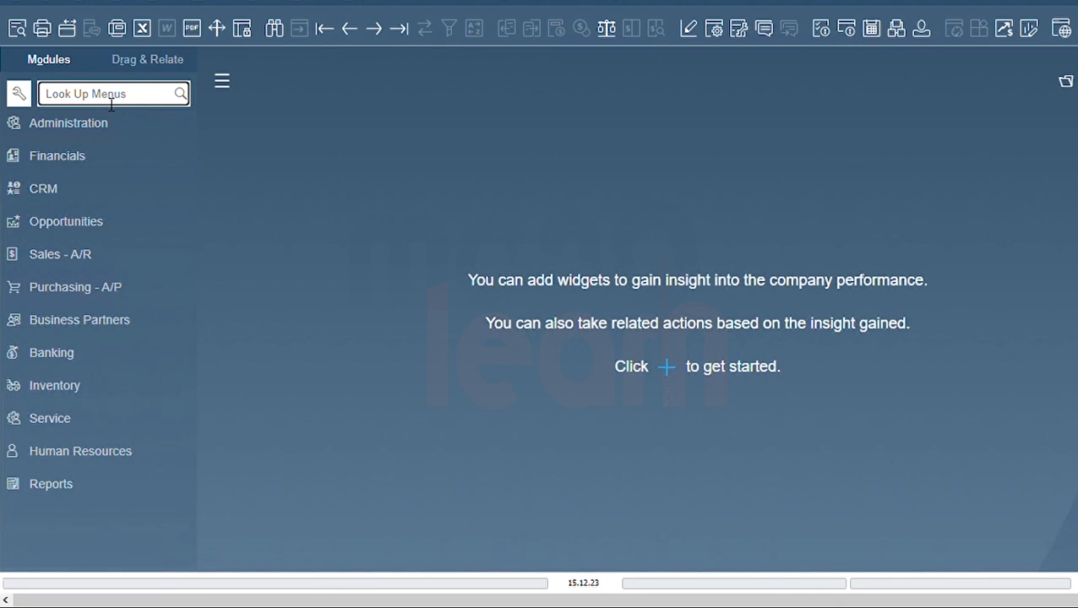
left_click(185, 363)
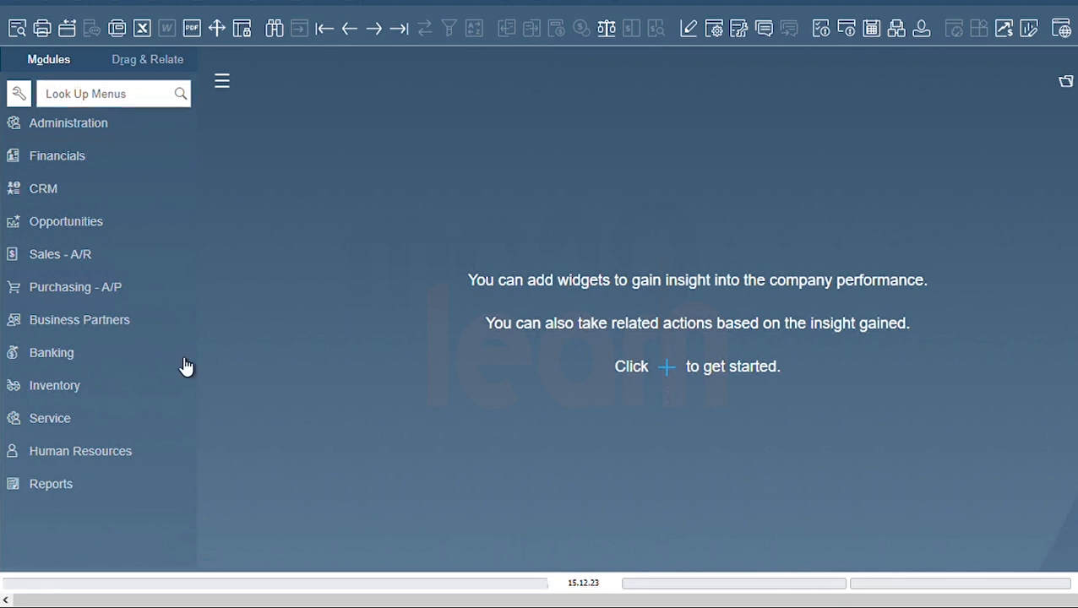
left_click(114, 292)
left_click(80, 372)
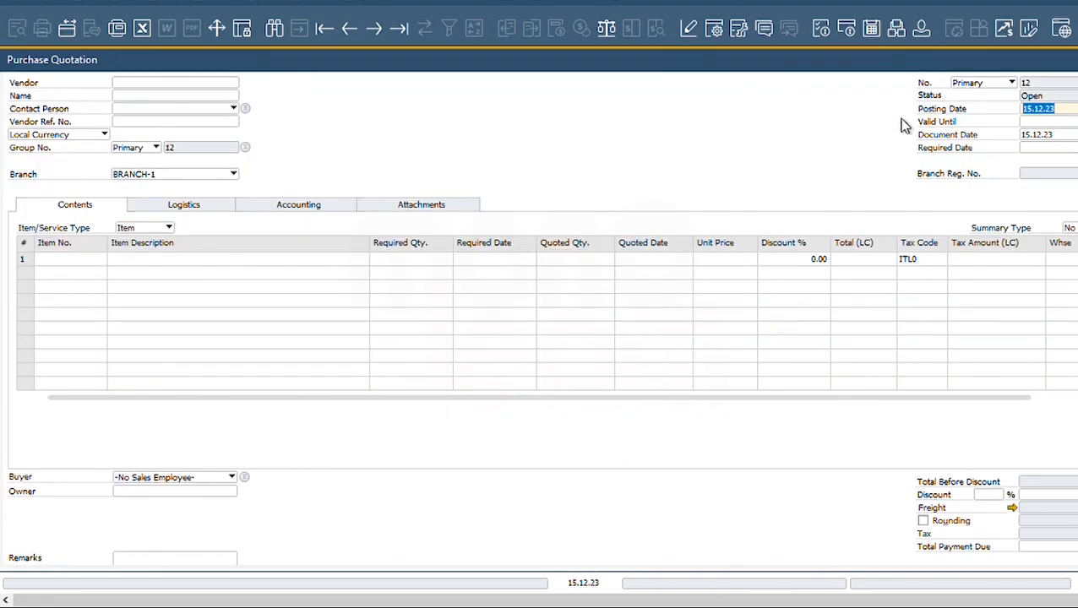
key("Escape")
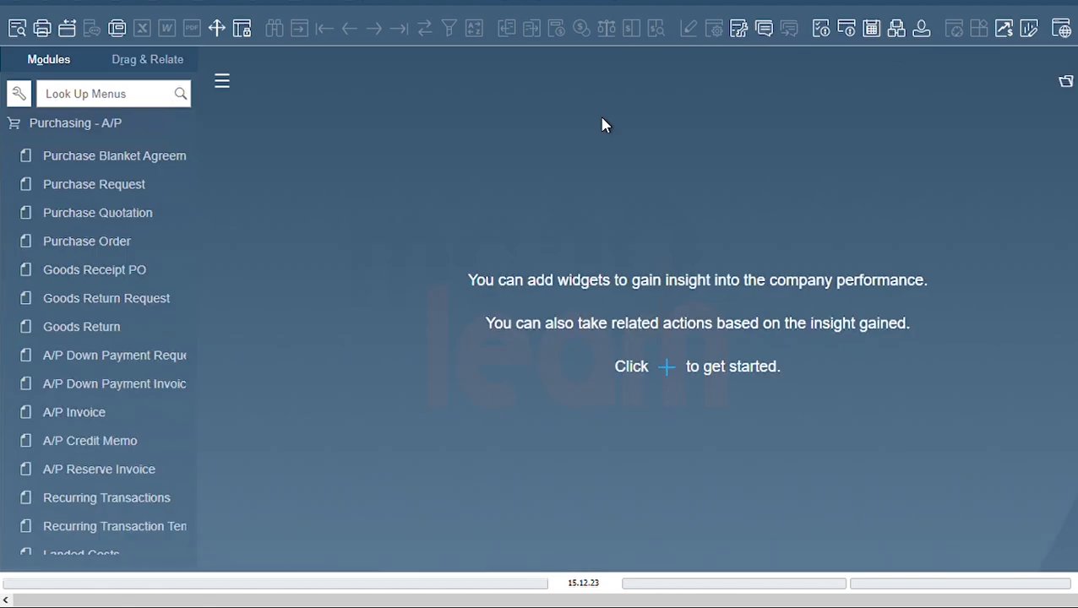
- Search the menus for "purchase" and open the Purchase Quotation Generation Wizard
left_click(100, 97)
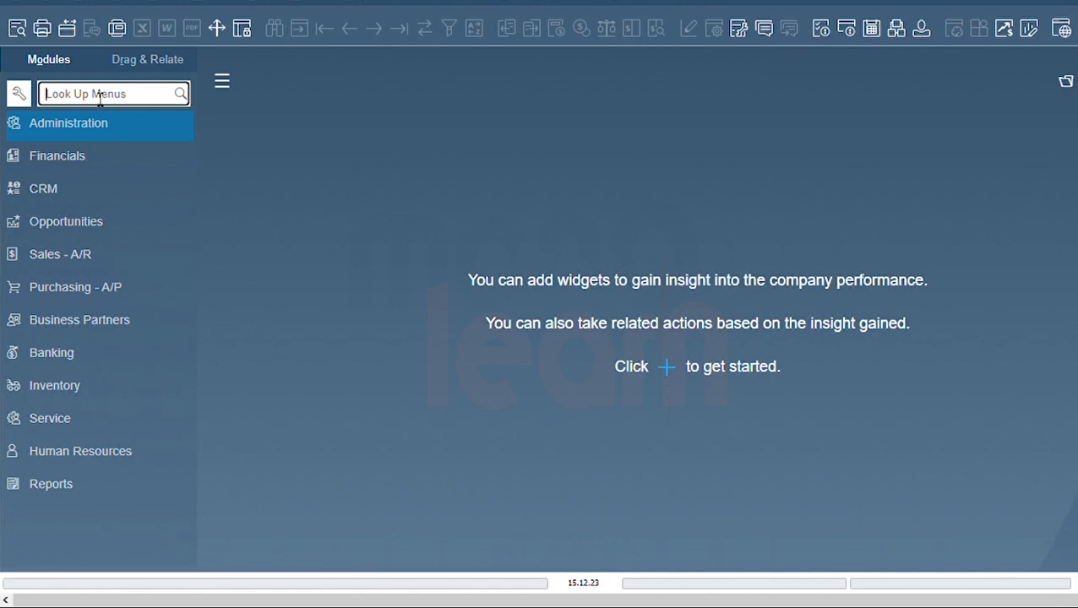
type("purchas")
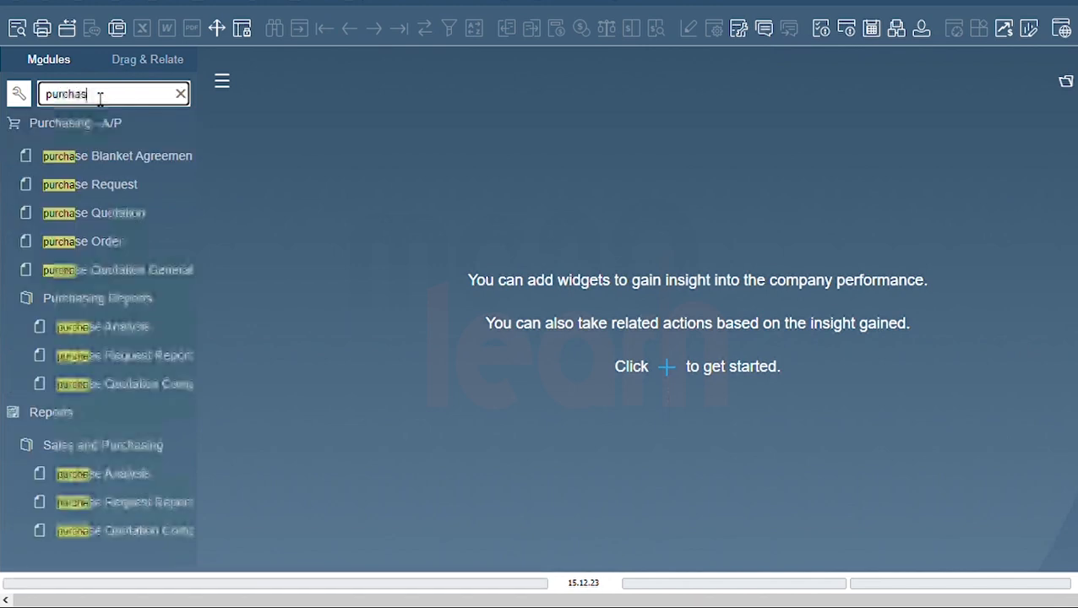
type("e")
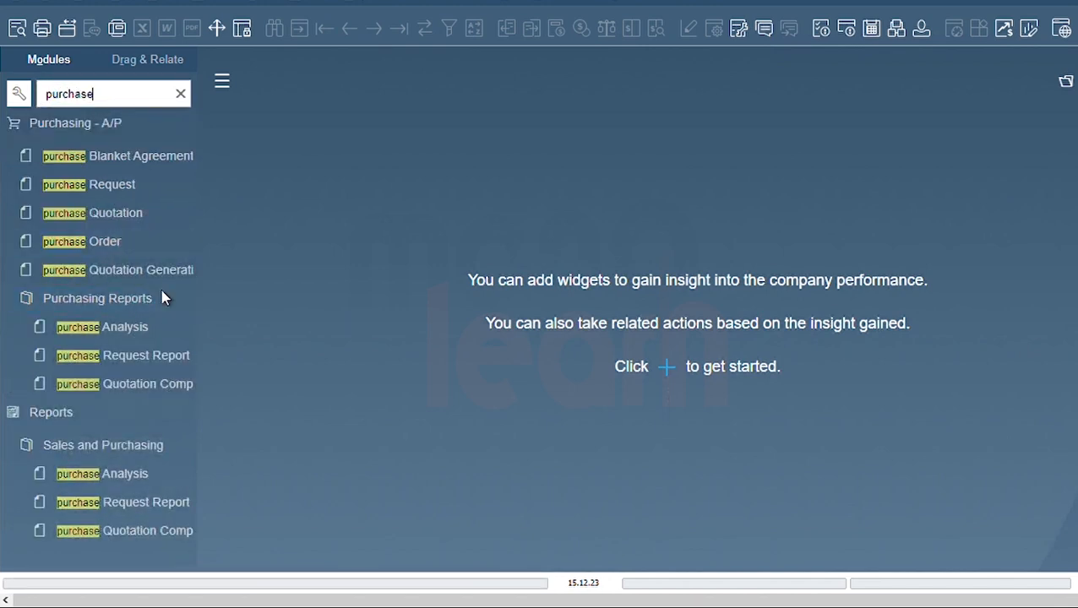
left_click(146, 273)
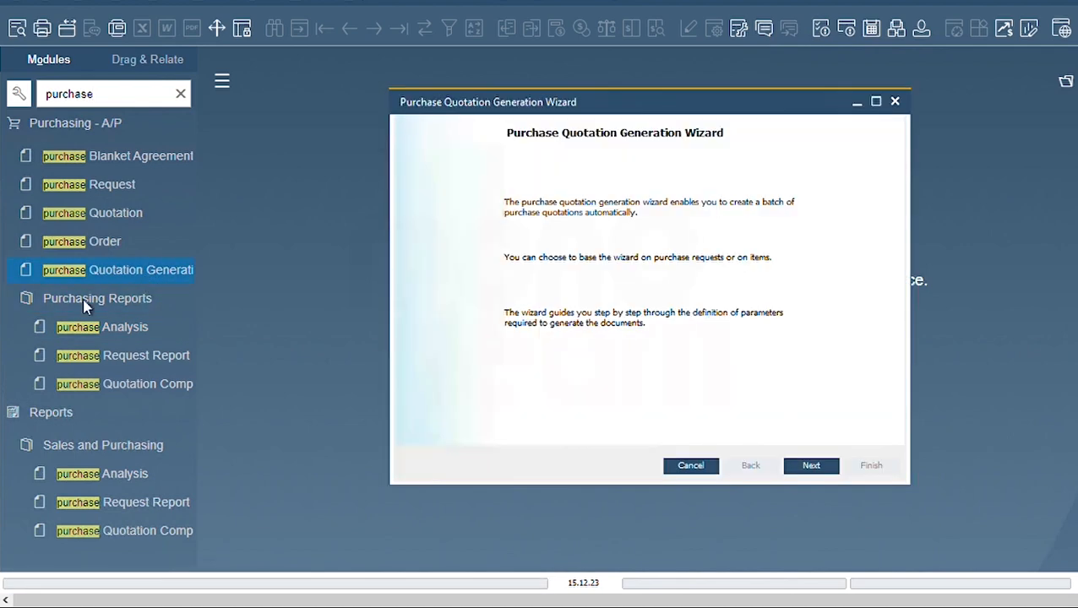
left_click_drag(743, 106, 655, 93)
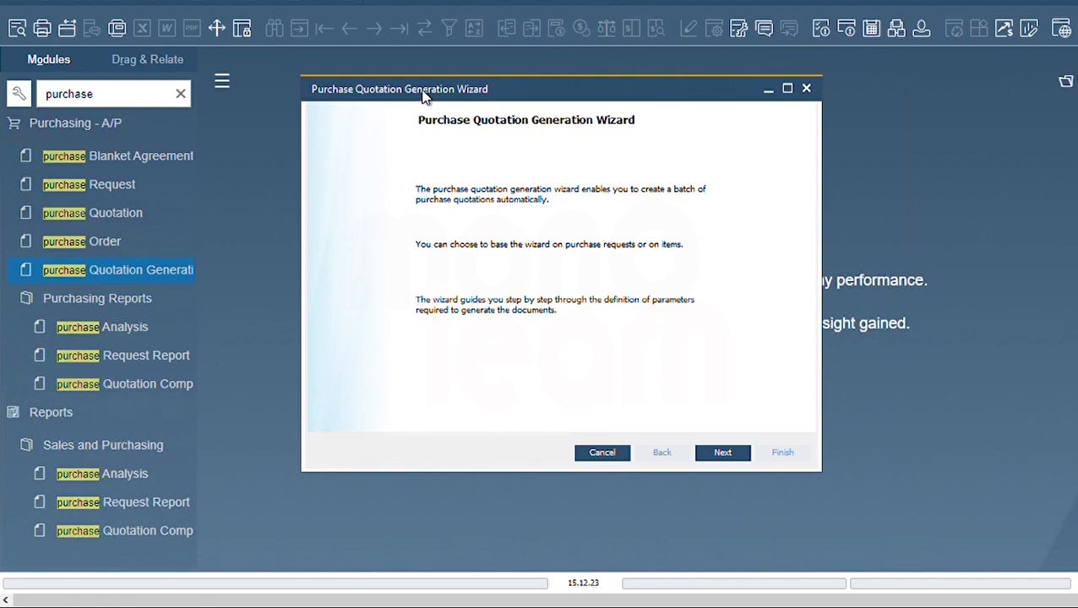
left_click_drag(425, 96, 441, 117)
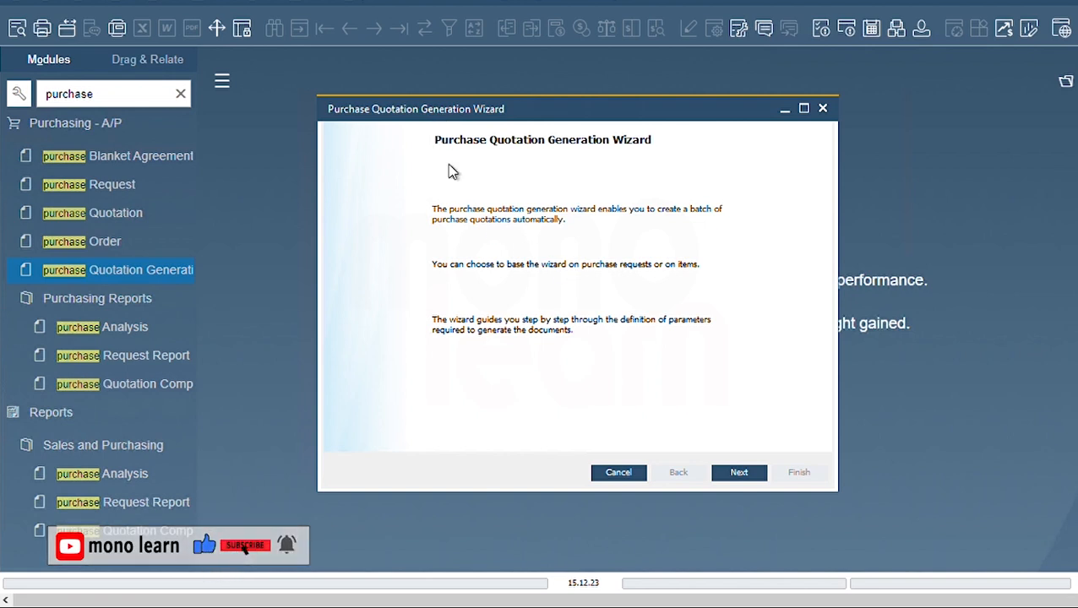
left_click_drag(545, 112, 547, 113)
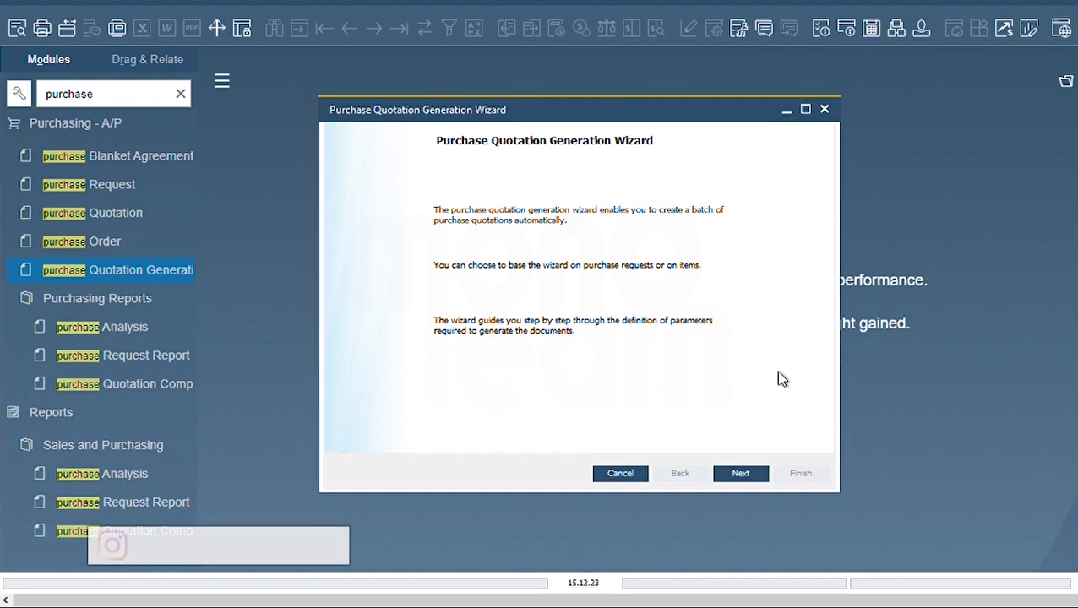
left_click_drag(573, 123, 570, 122)
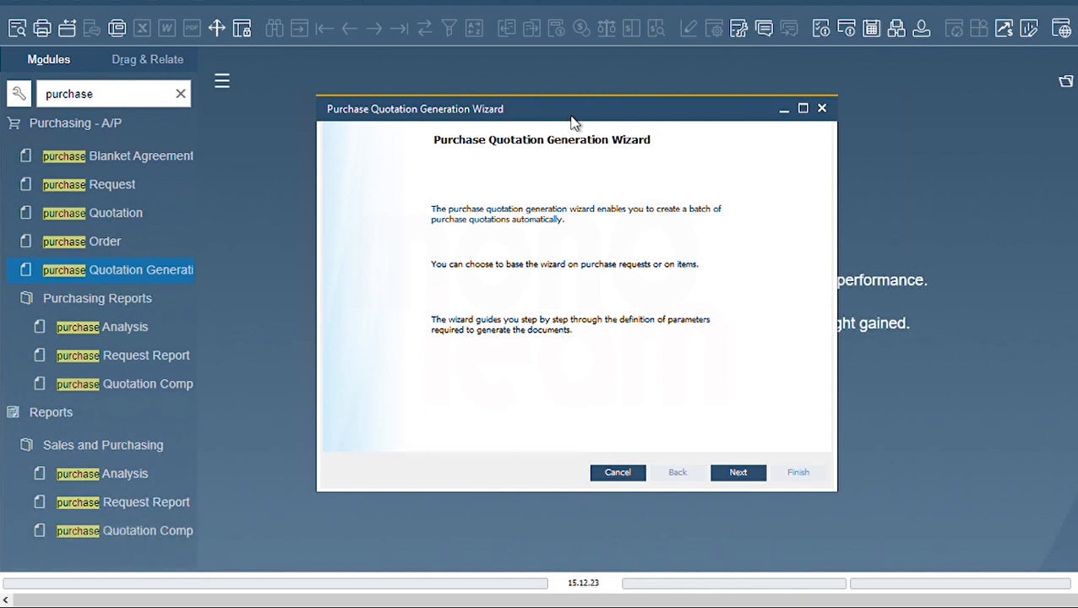
mouse_move(573, 125)
left_mouse_down()
mouse_move(562, 128)
mouse_move(579, 111)
left_mouse_up()
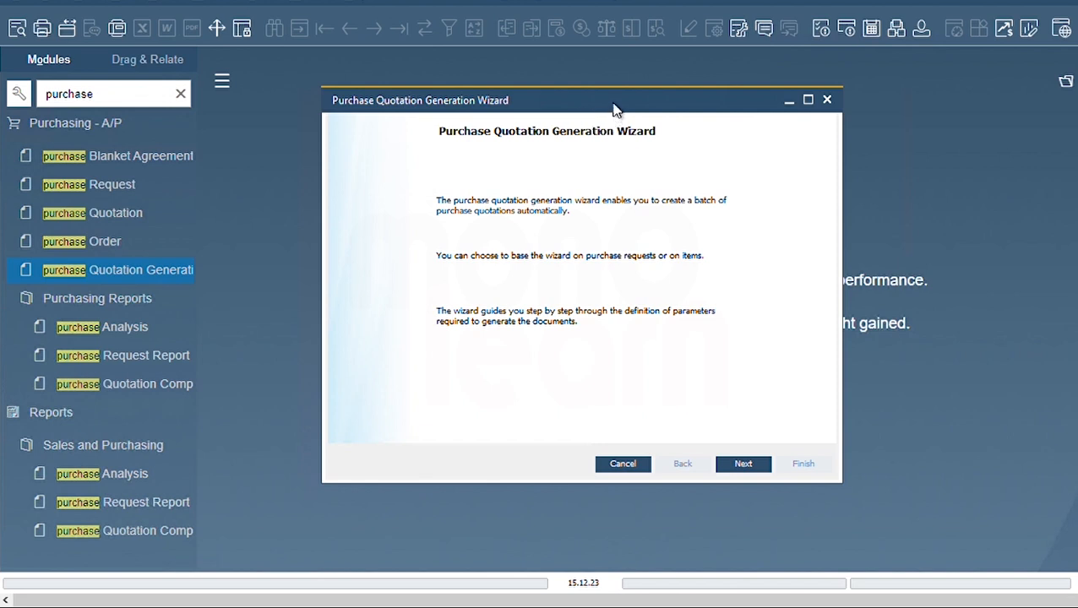
left_click_drag(620, 111, 623, 112)
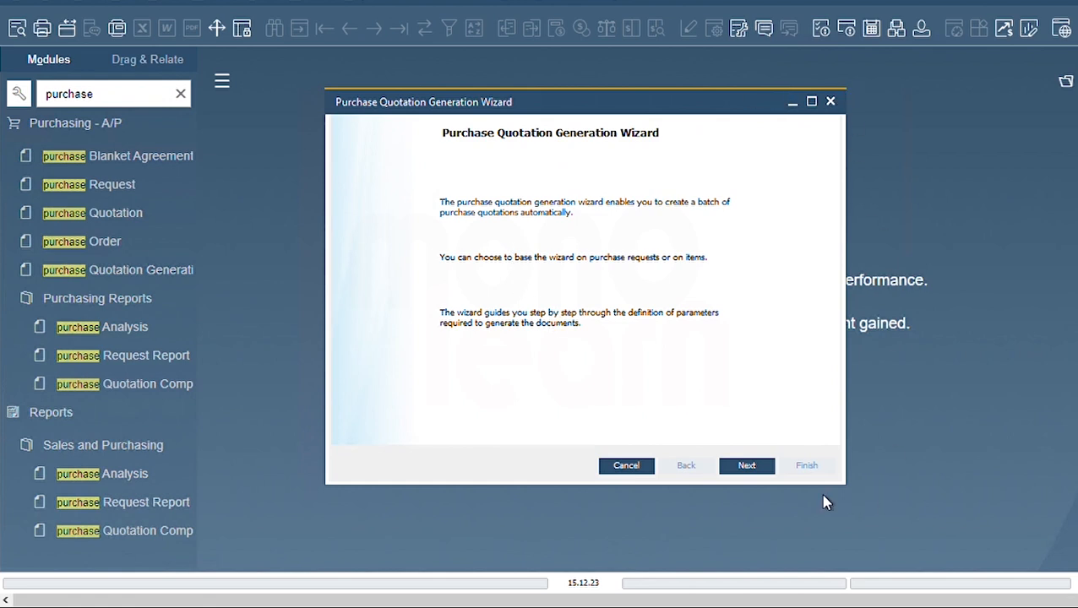
- Define a new parameter set with name TEST1 and description TEST1, and continue to the selection criteria
left_click(746, 476)
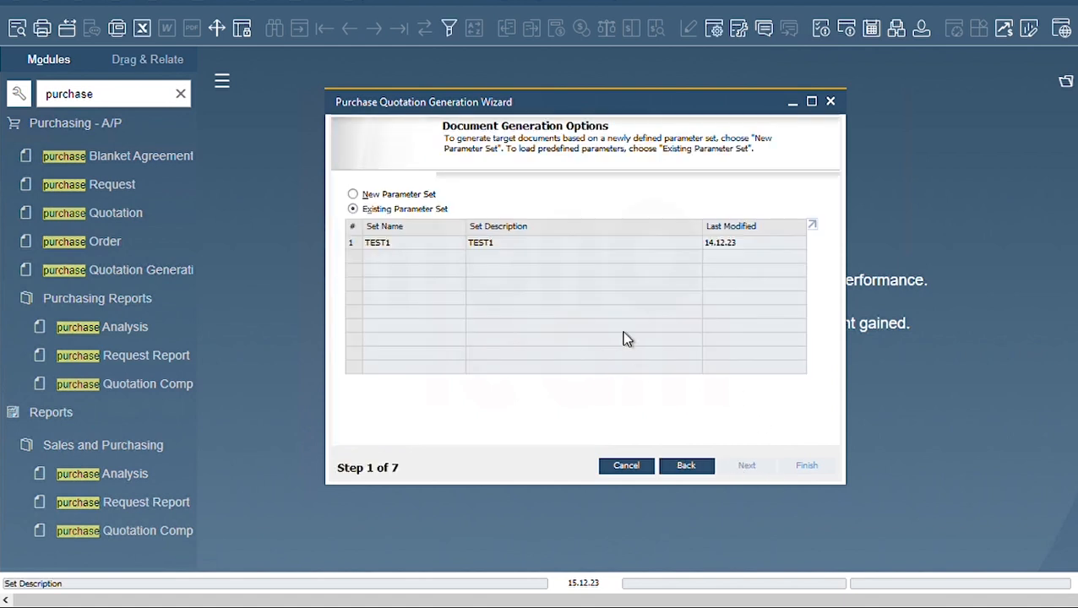
left_click(387, 197)
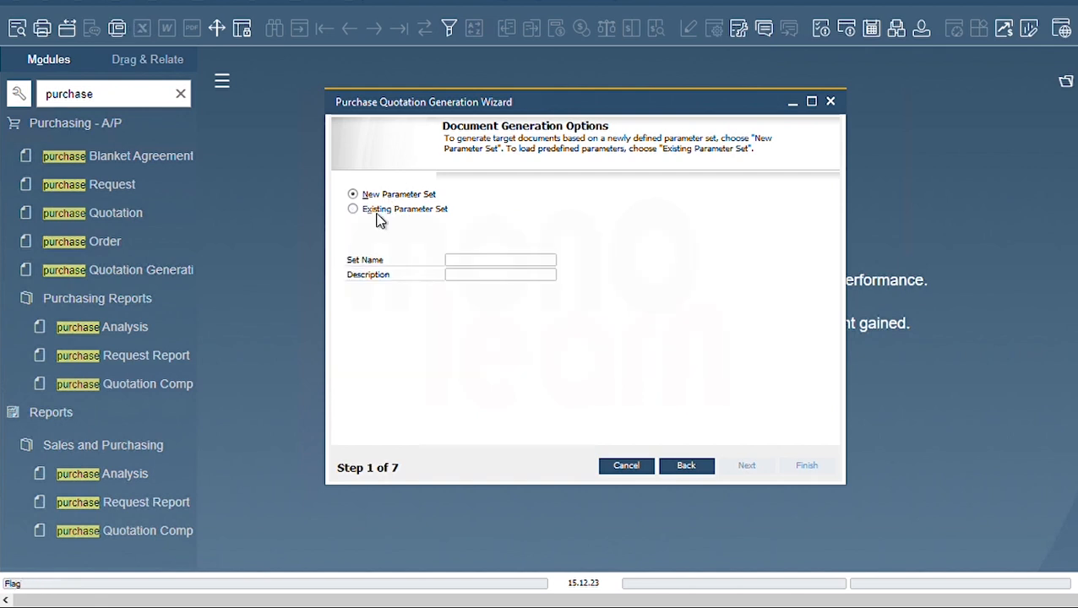
left_click(378, 213)
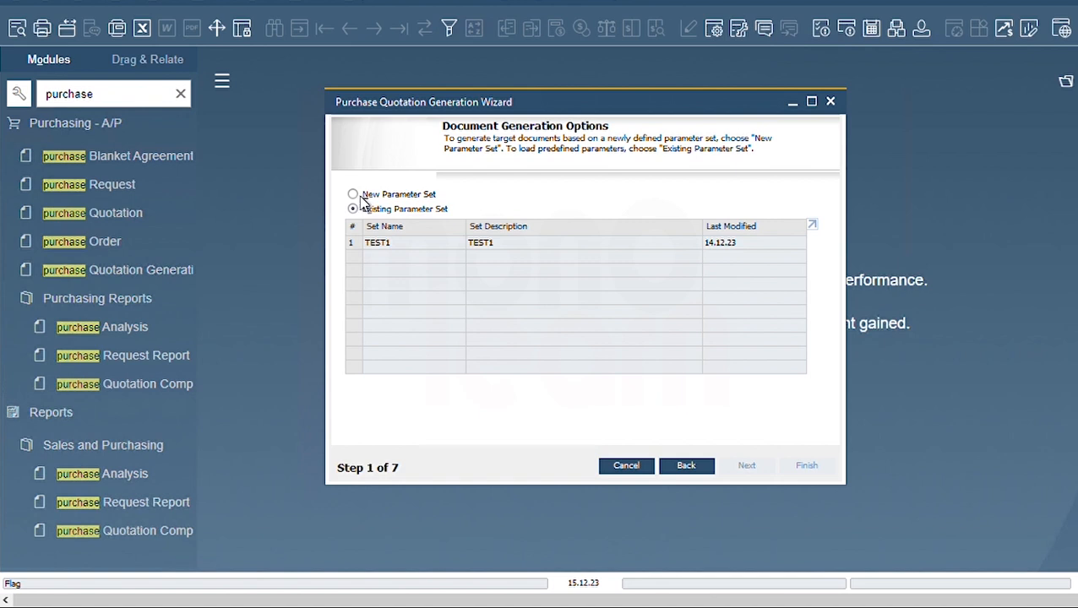
left_click(354, 195)
left_click(476, 262)
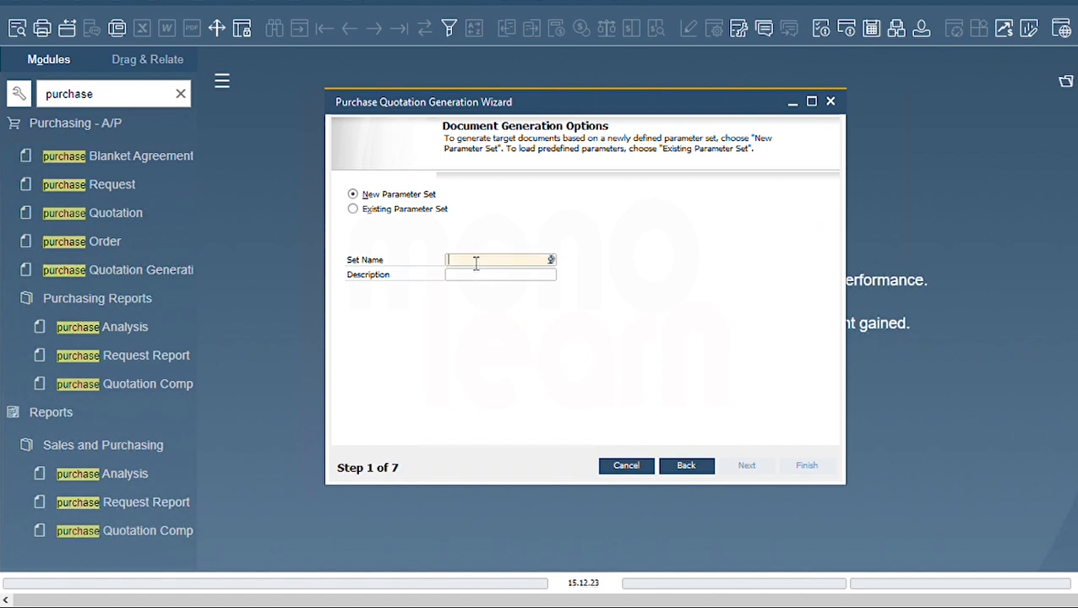
type("TEST1")
key("Tab")
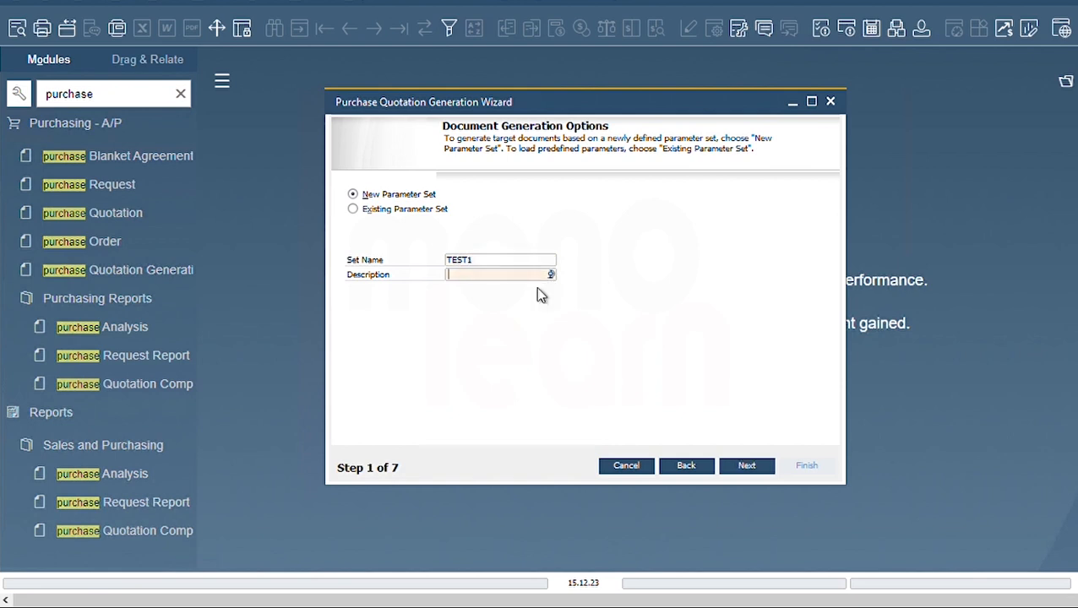
type("TEST1")
left_click(732, 469)
left_click(746, 472)
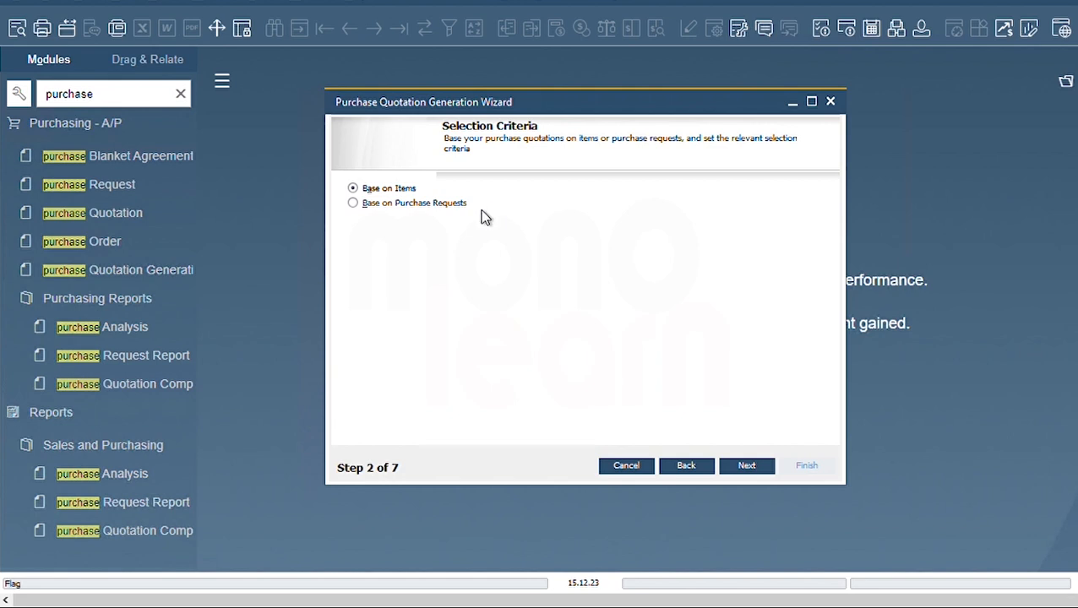
- Compare the two selection bases, choose Base on Items, and continue to the item selection
left_click(402, 206)
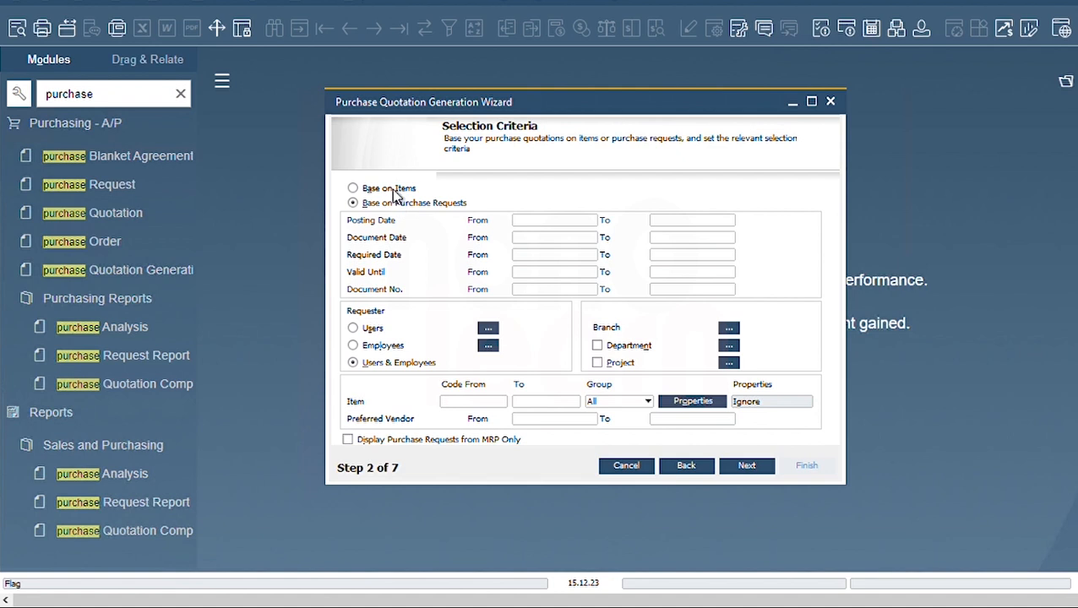
left_click(392, 190)
left_click(391, 205)
left_click(389, 190)
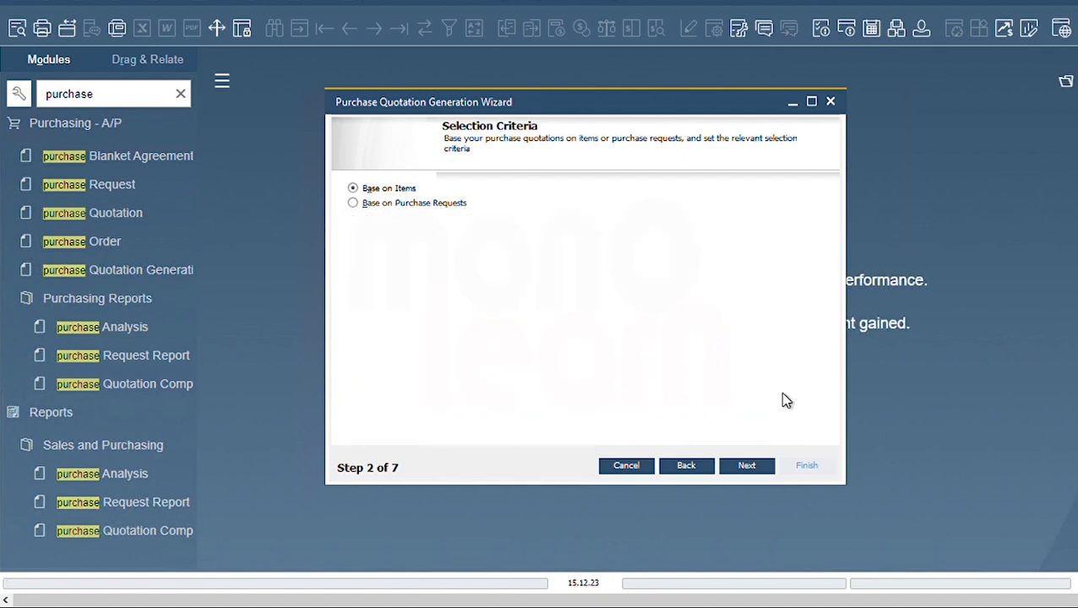
left_click(747, 466)
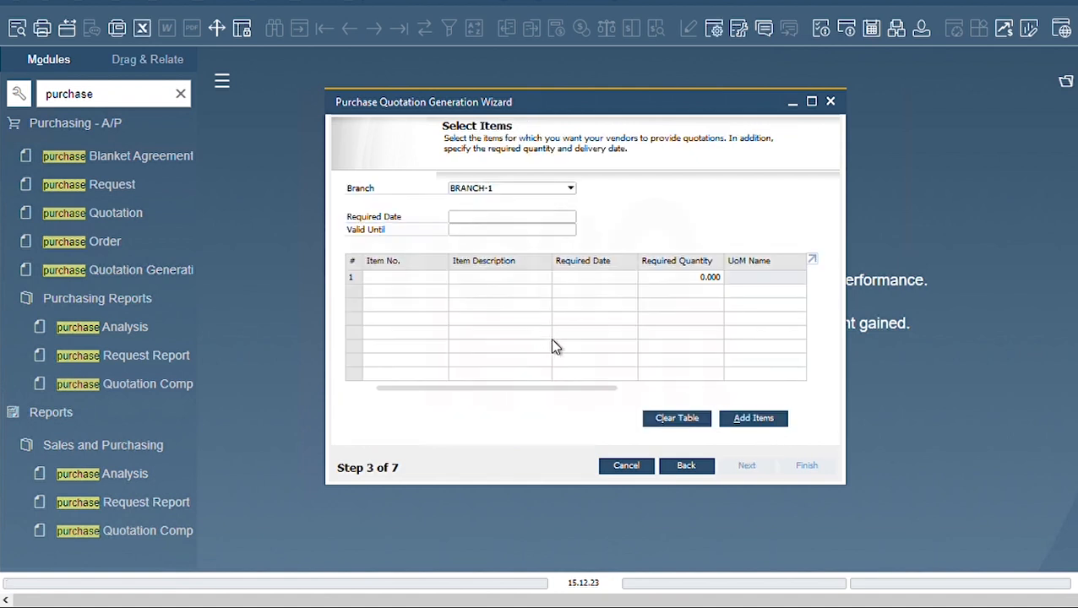
- Add item ACS00001 Paper Bag to the first row of the wizard's item table
left_click(445, 286)
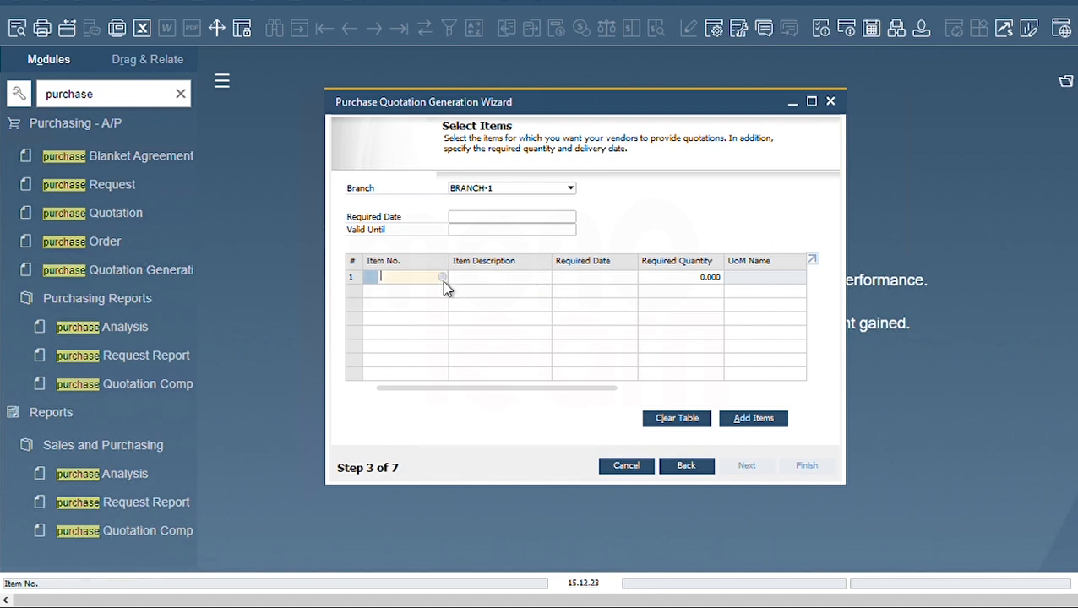
left_click(442, 278)
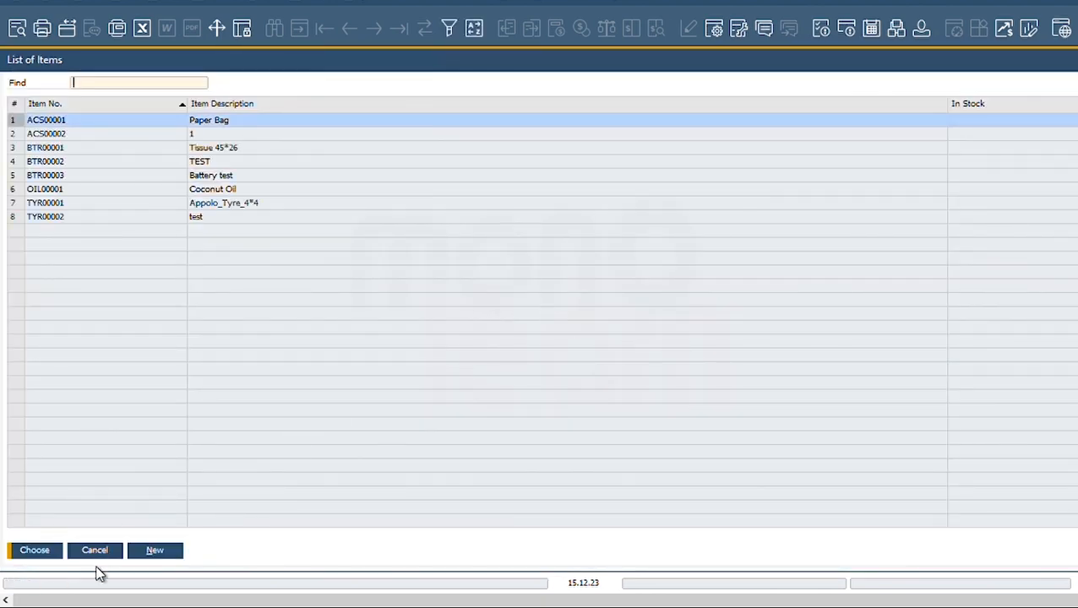
left_click(114, 551)
left_click(443, 282)
key("Return")
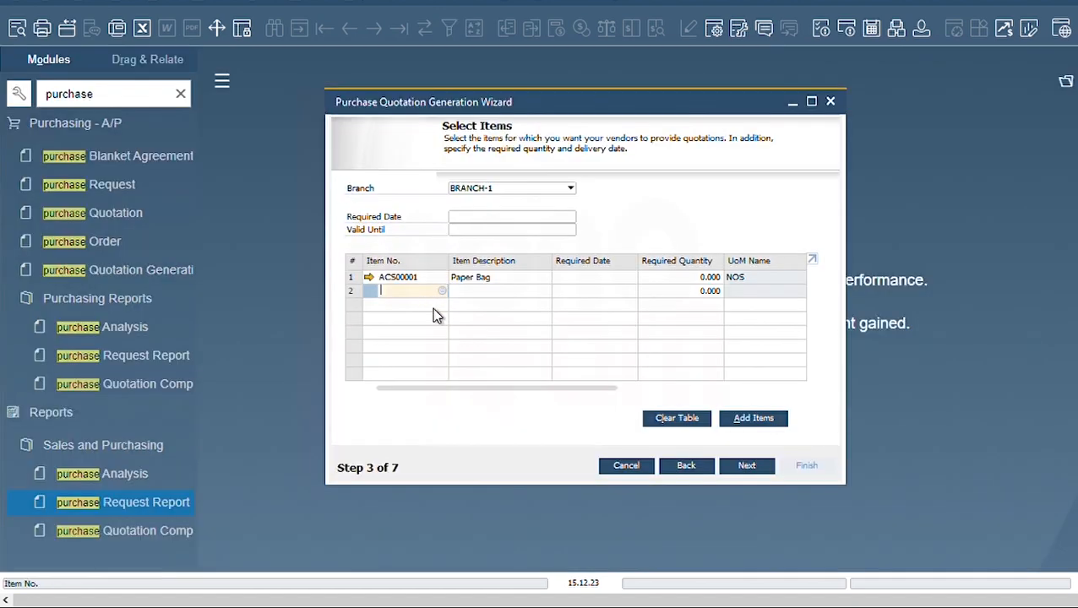
- Set the Paper Bag line's required quantity to 5 and go through its remaining columns
left_click_drag(576, 391, 397, 389)
left_click(709, 277)
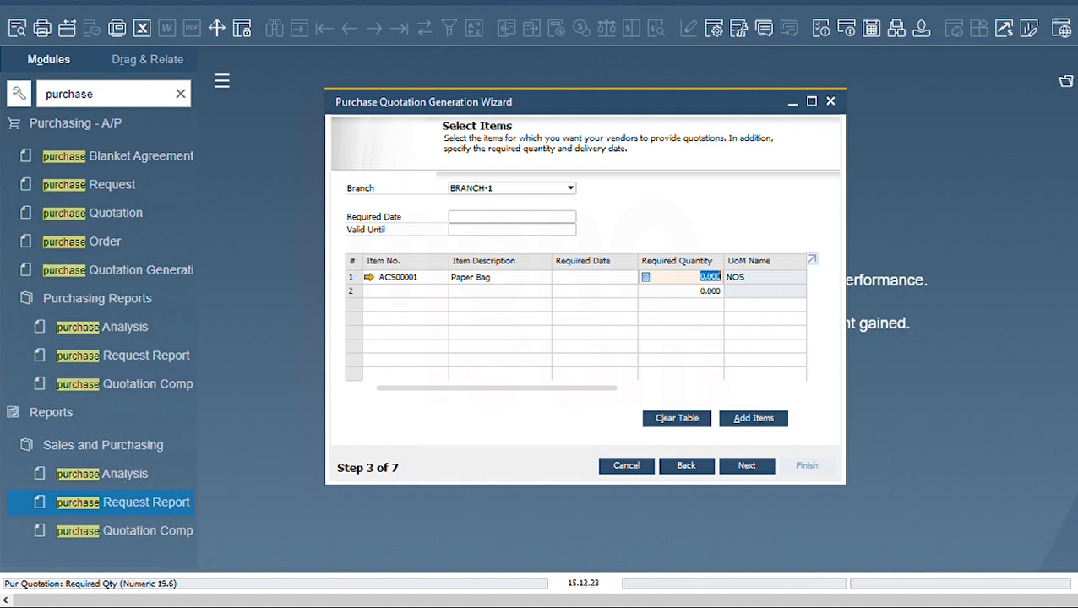
type("5")
key("Tab")
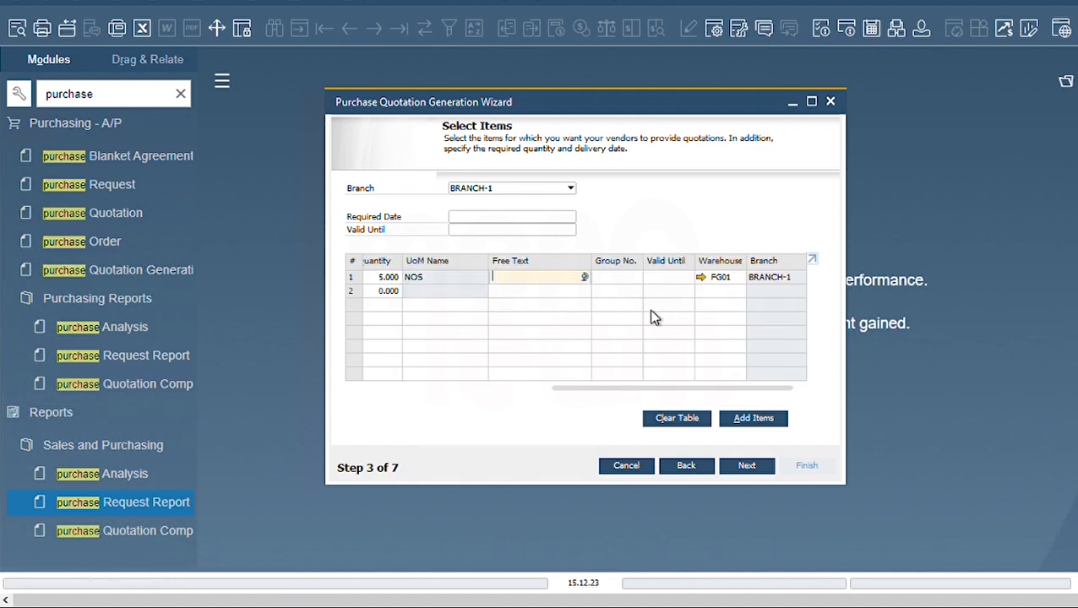
left_click(662, 279)
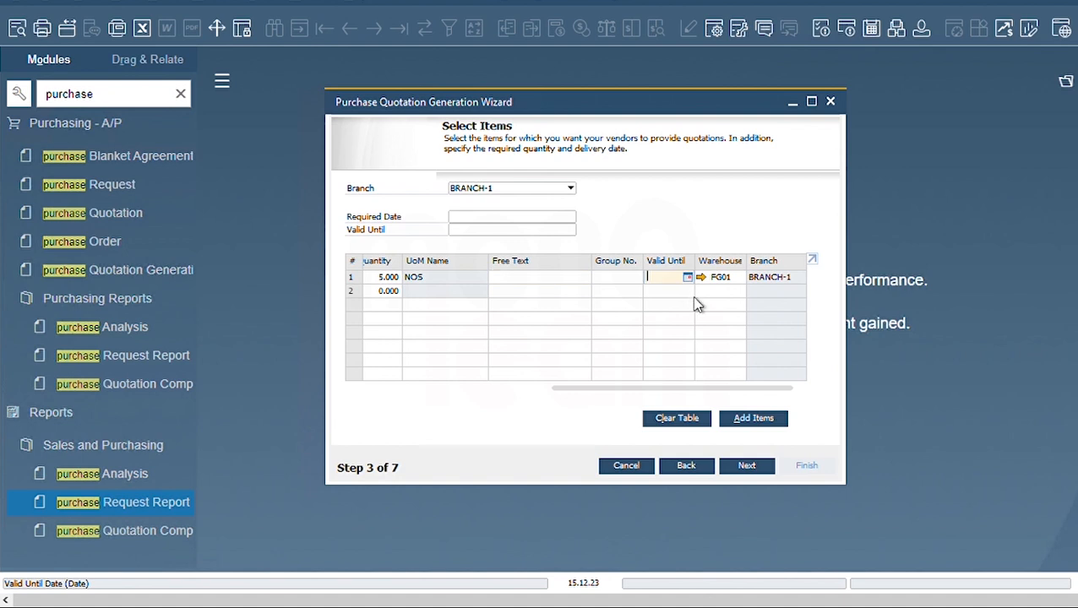
type("5")
key("Tab")
left_click_drag(722, 389, 438, 394)
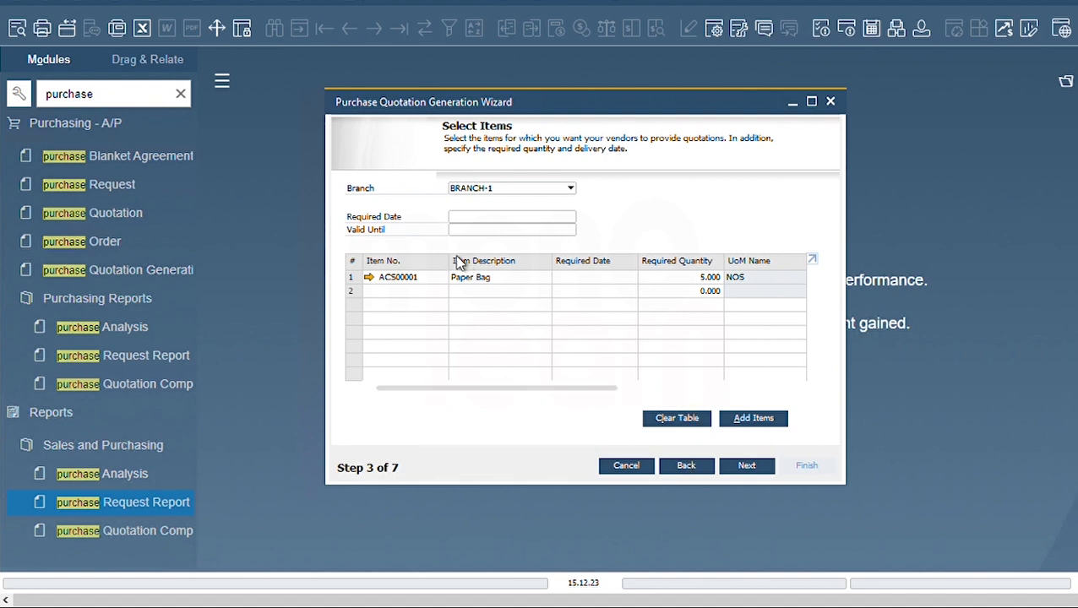
- Return to the selection criteria and switch the basis to Base on Purchase Requests
left_click(687, 466)
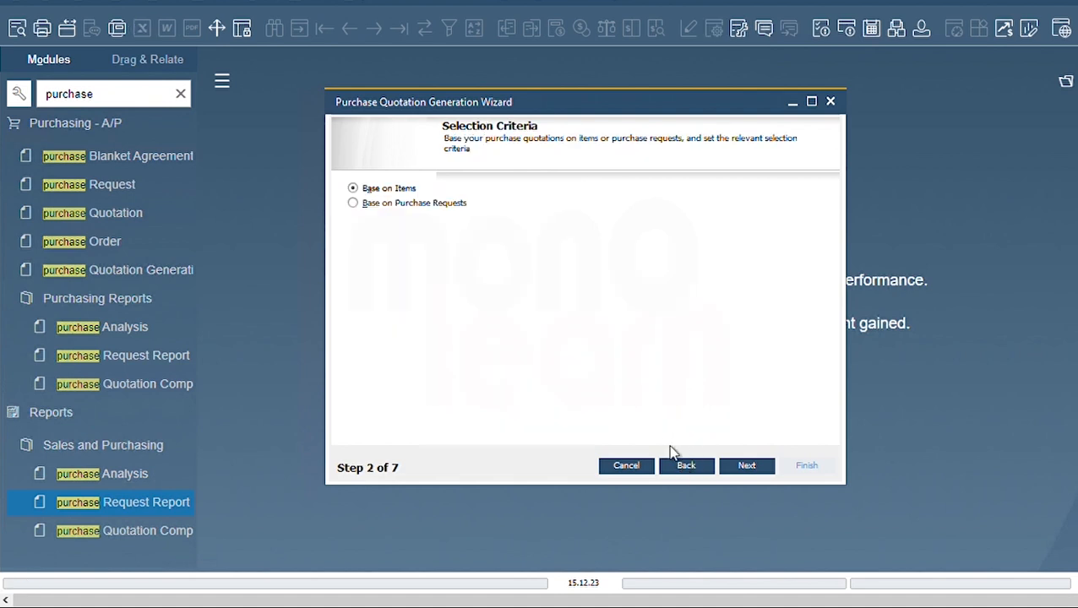
left_click(353, 202)
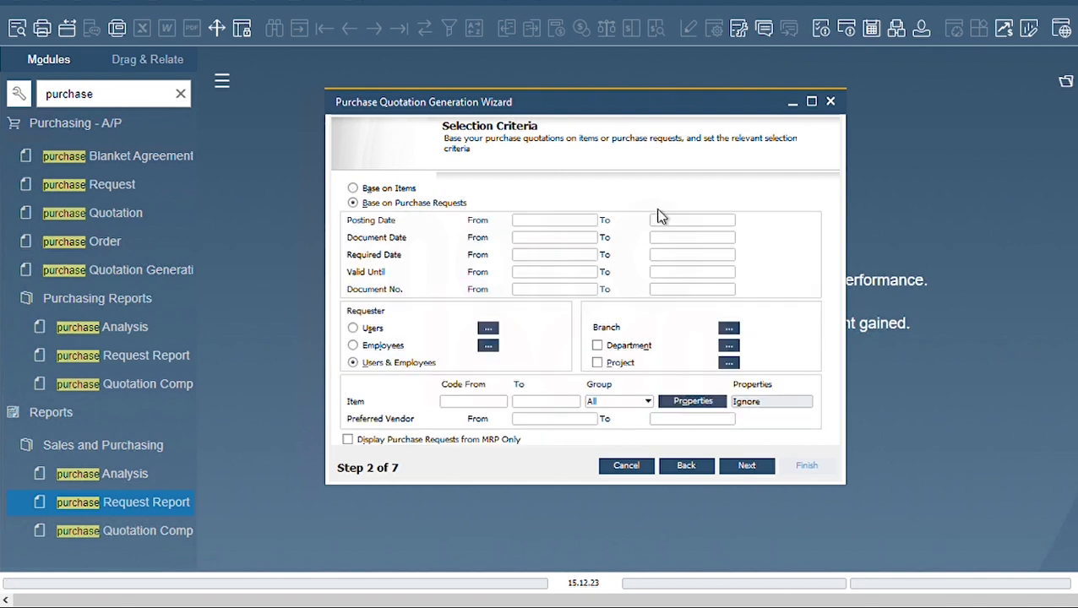
- Examine the date, document number and requester criteria available for purchase requests, keeping Users & Employees selected
left_click(525, 222)
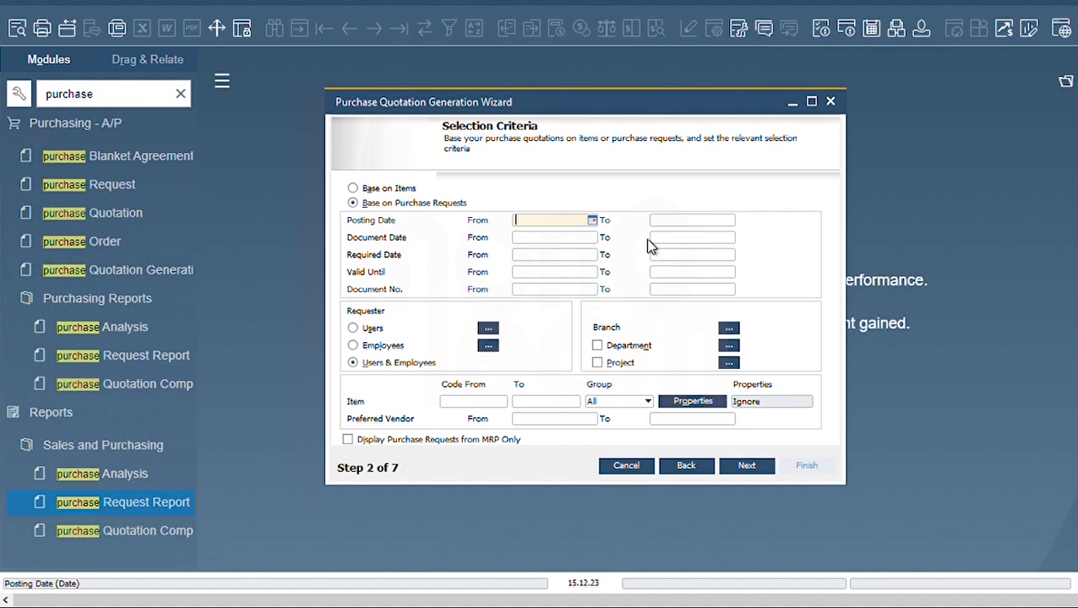
key("Tab")
key("Tab")
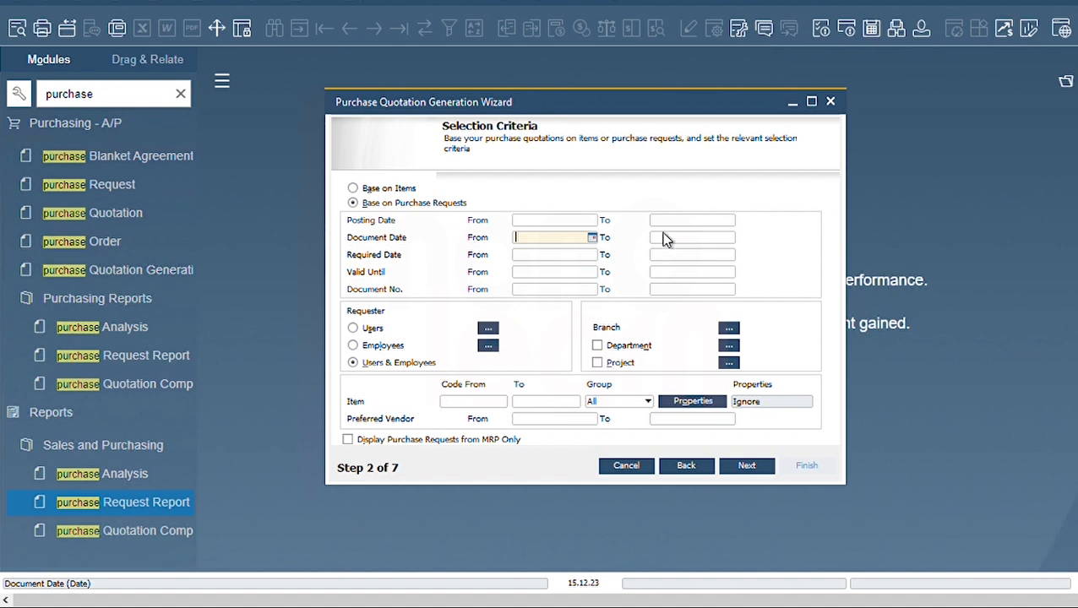
left_click(583, 223)
key("Tab")
left_click(542, 245)
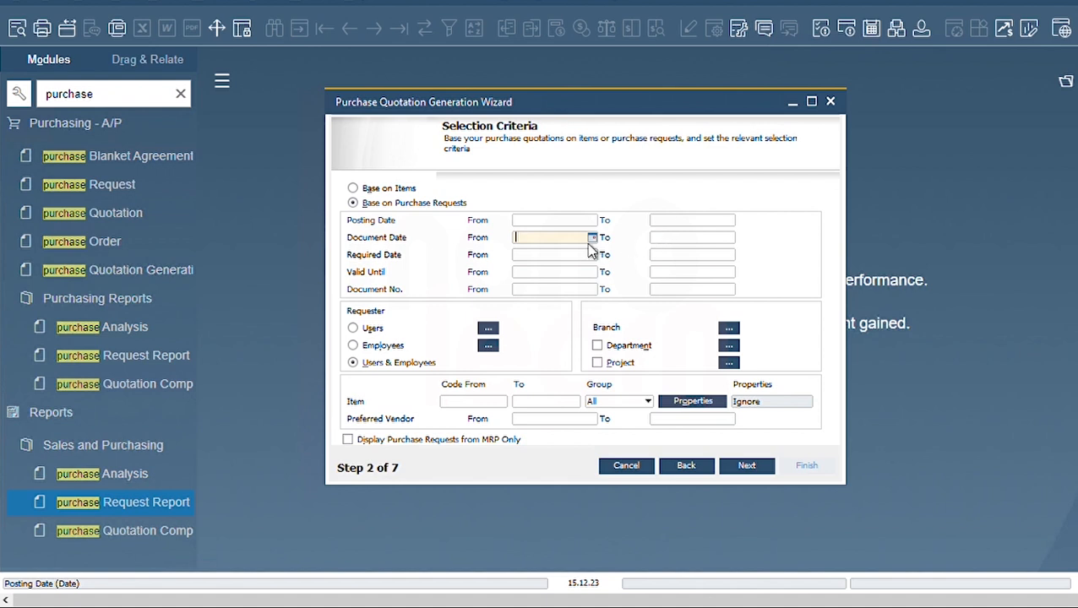
key("Tab")
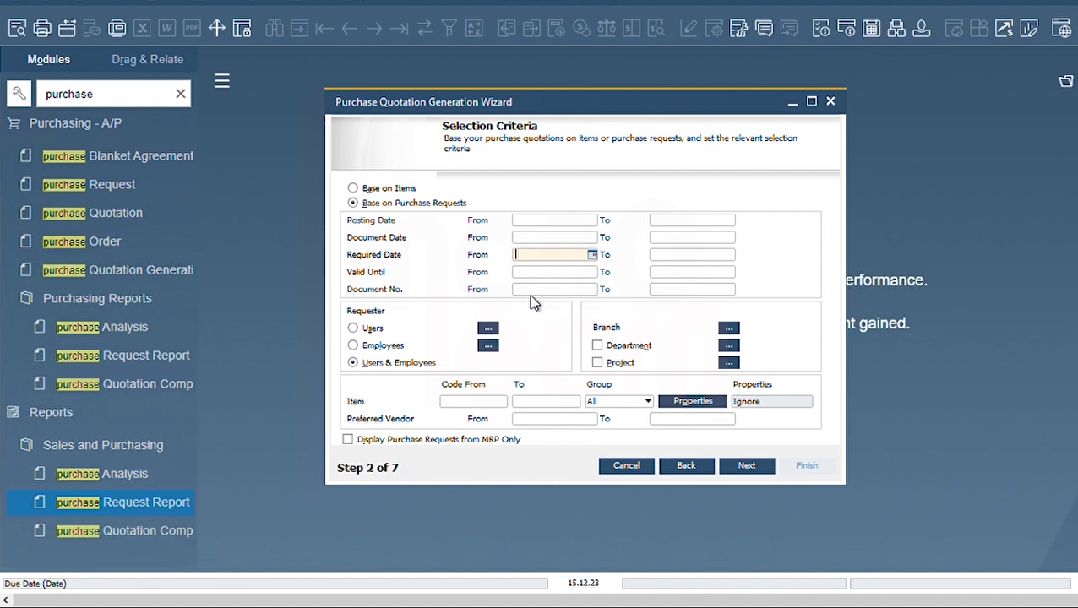
key("Tab")
key("Tab")
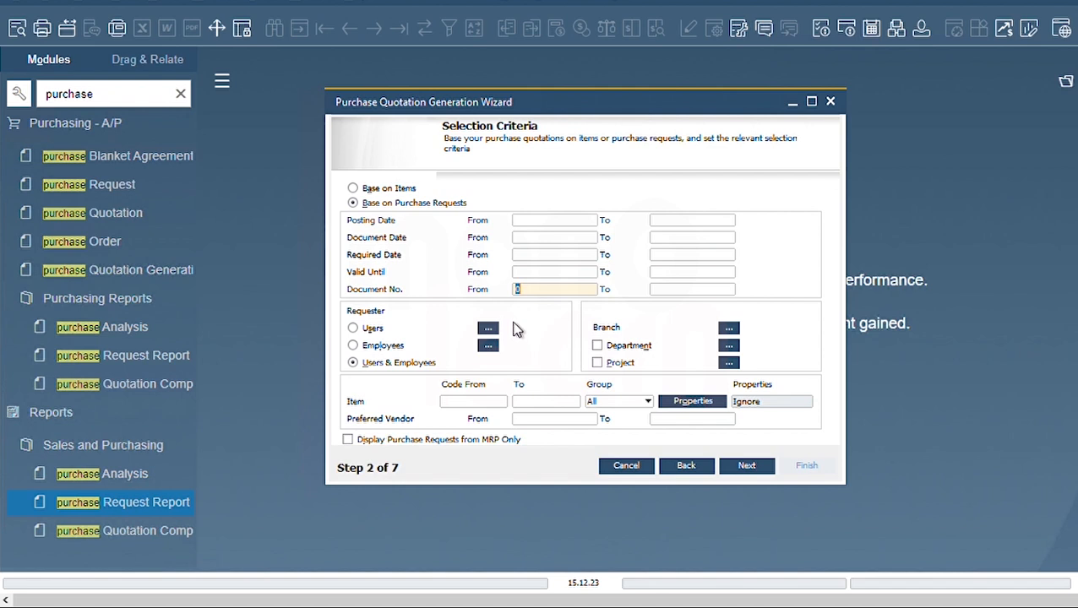
left_click(356, 329)
left_click(357, 347)
left_click(355, 365)
left_click(535, 220)
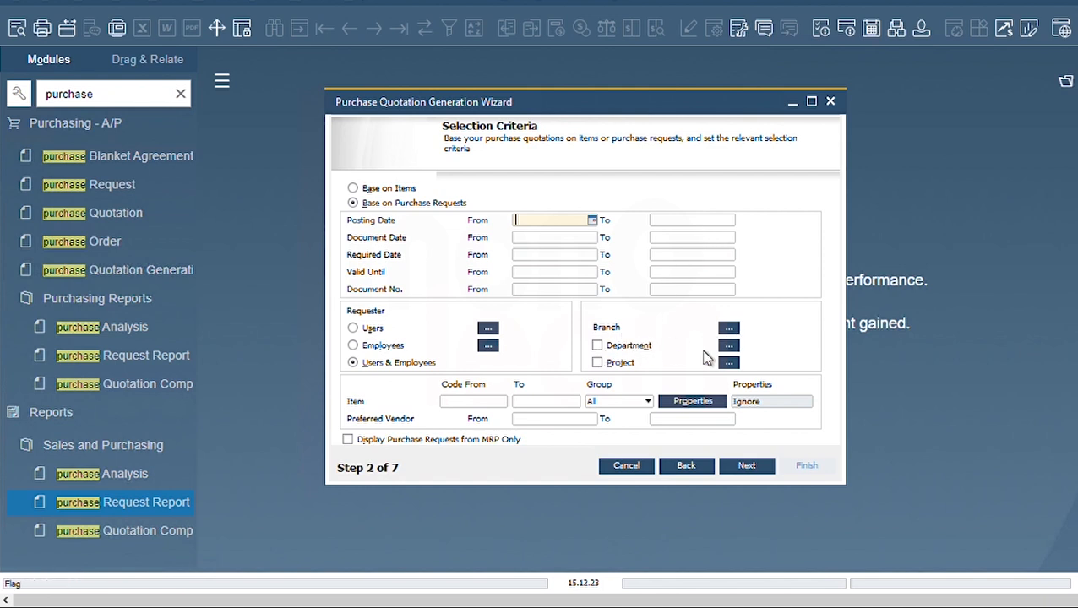
- Examine the item code and item group criteria, then revisit the date ranges, without entering any filter
left_click(463, 403)
key("Tab")
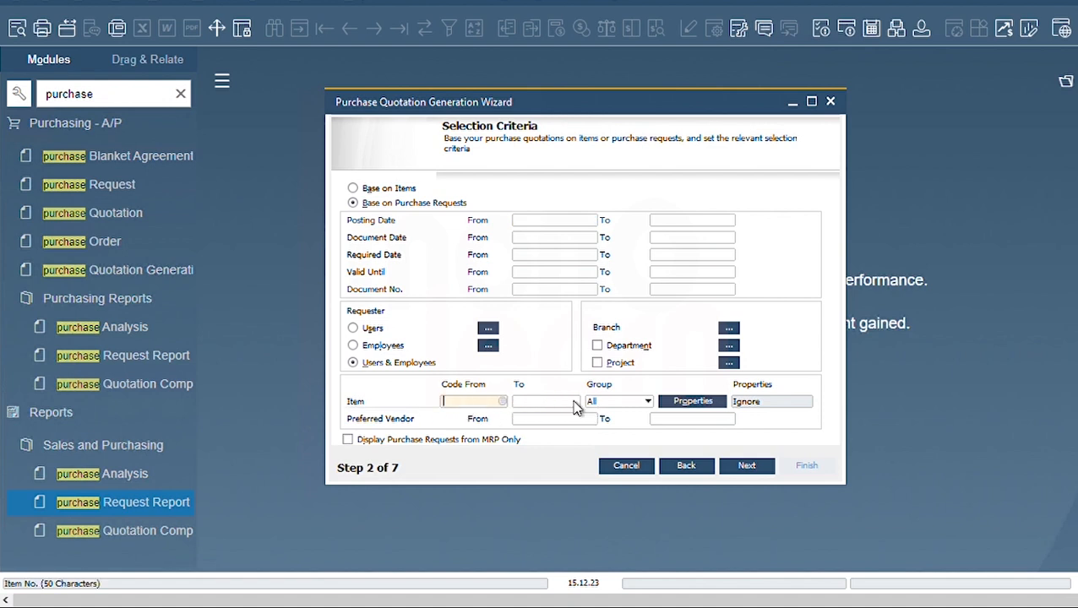
left_click(610, 406)
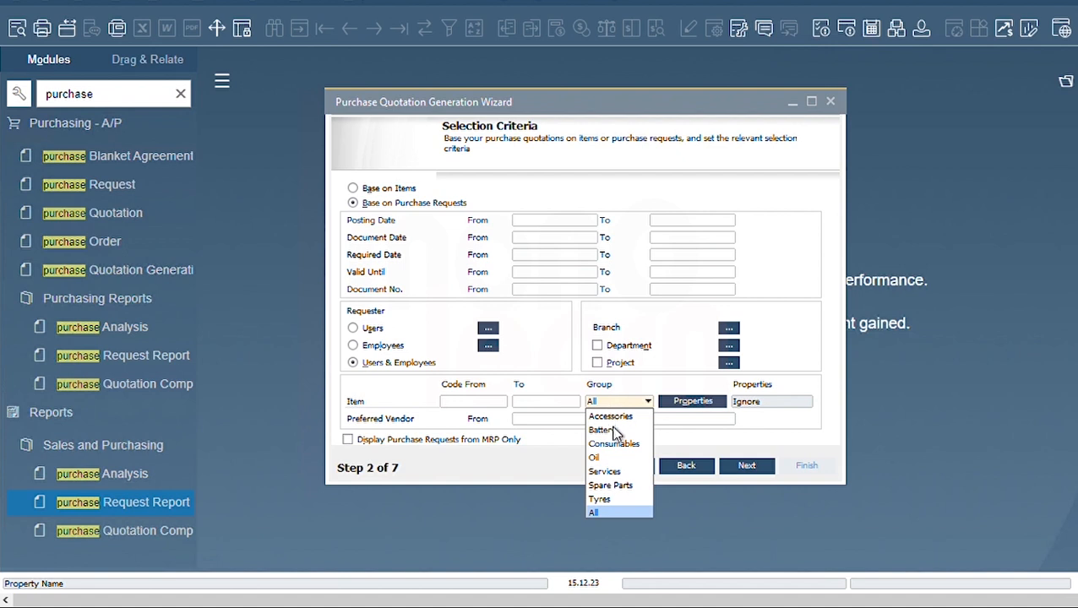
left_click(634, 317)
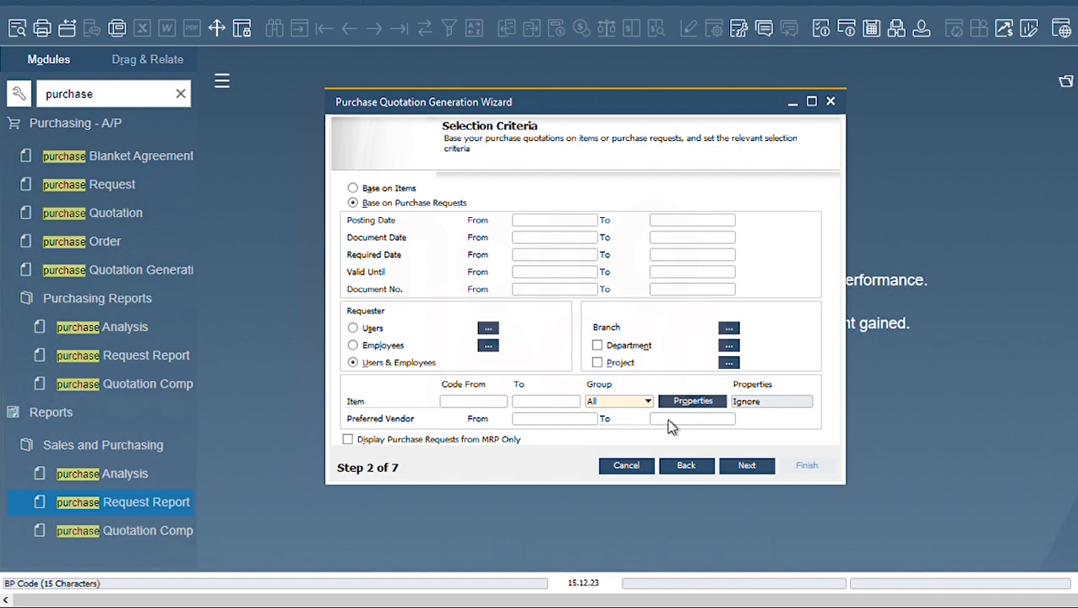
left_click(541, 238)
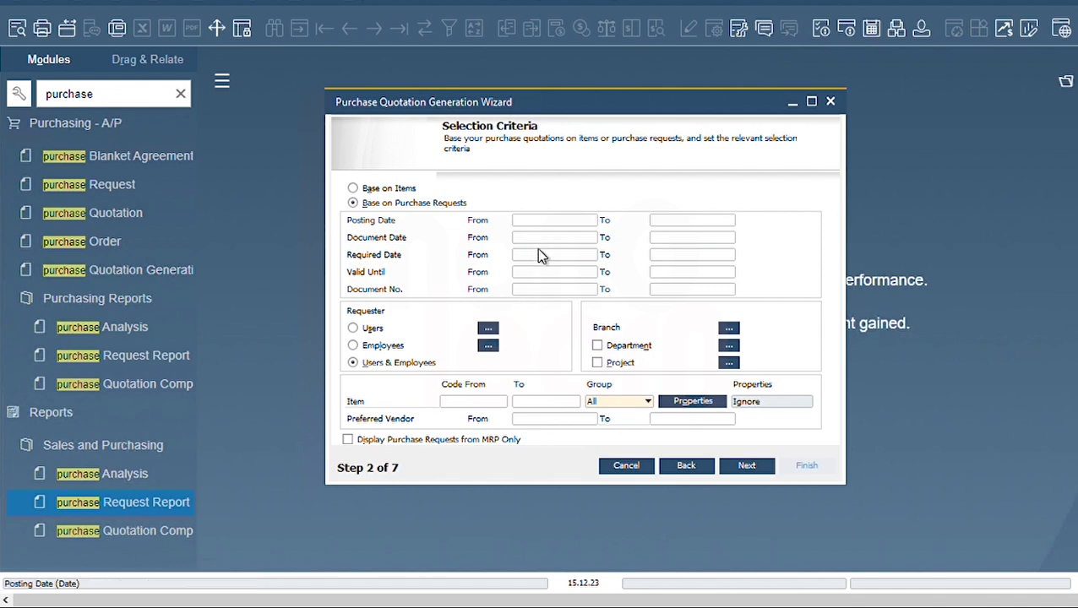
left_click(669, 221)
left_click(672, 239)
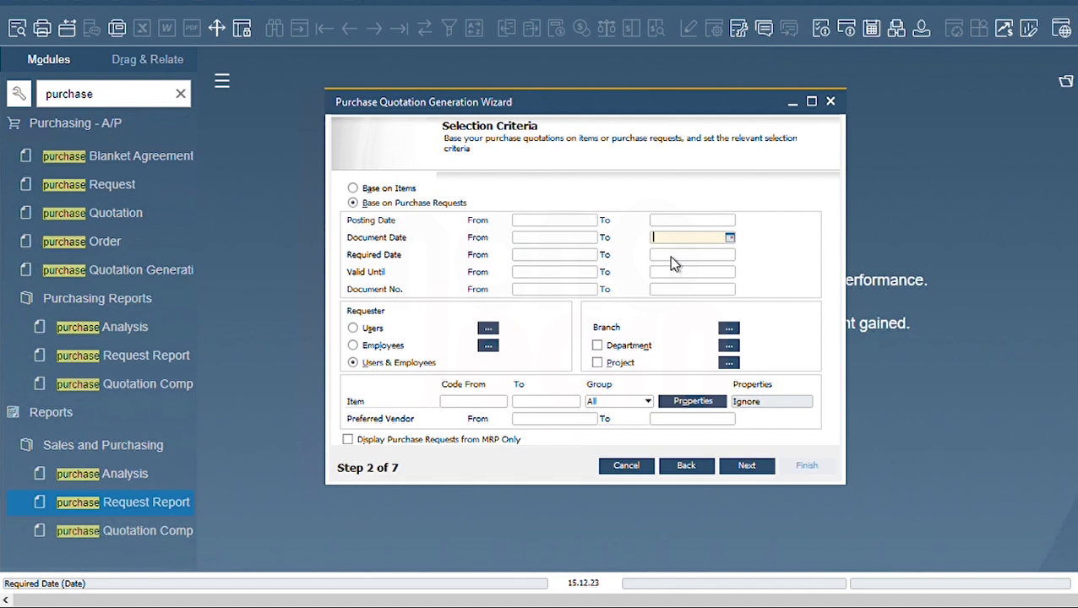
left_click(564, 258)
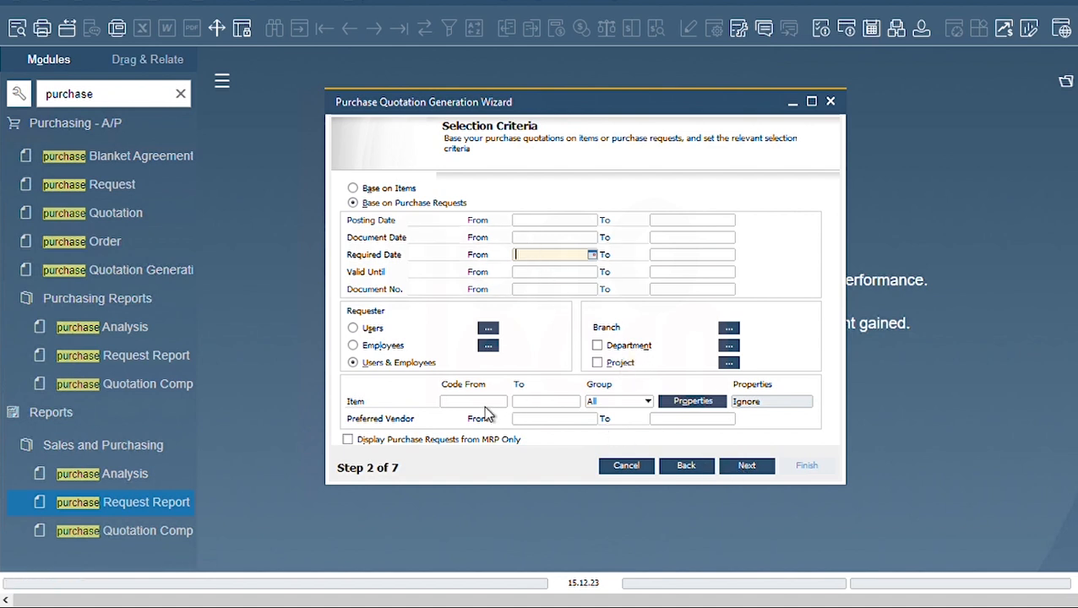
- Limit the purchase requests to document numbers 7 to 15, continue to the item selection and maximize the wizard
left_click(531, 290)
type("7")
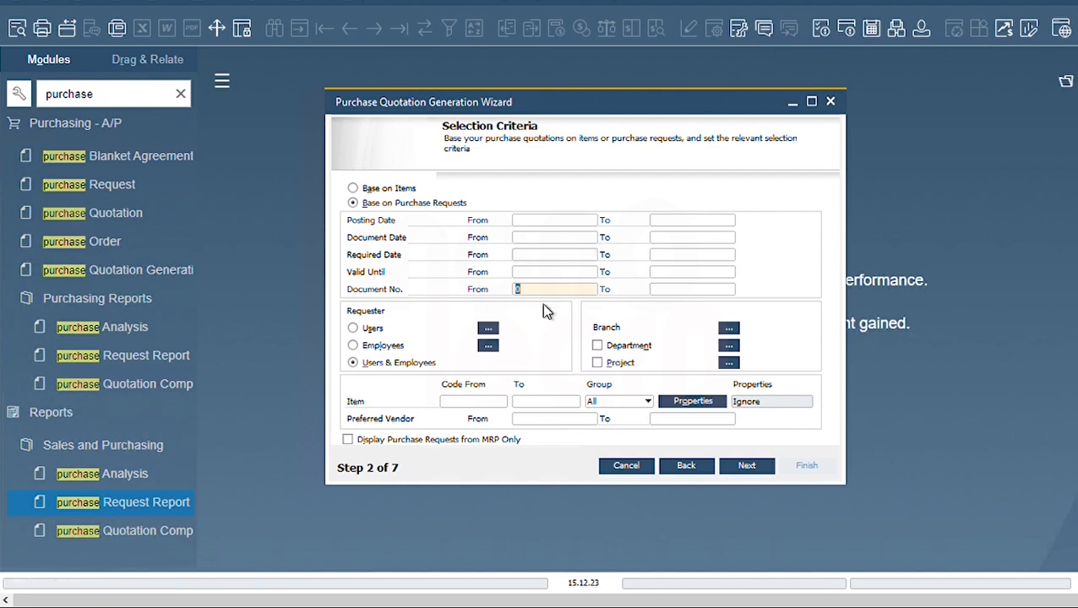
key("Tab")
type("15")
key("Tab")
key("Return")
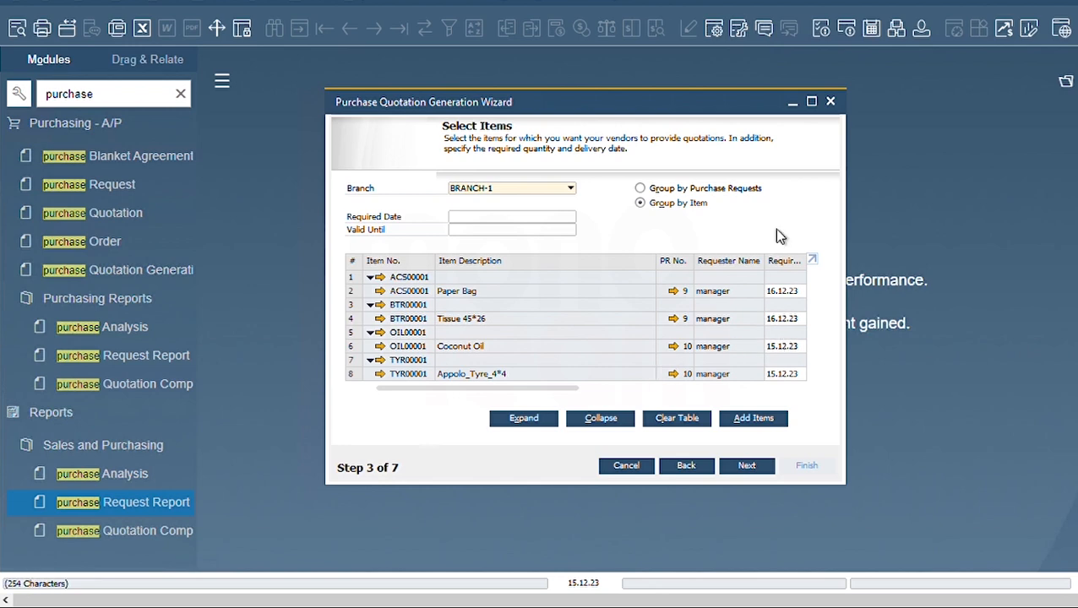
left_click(812, 103)
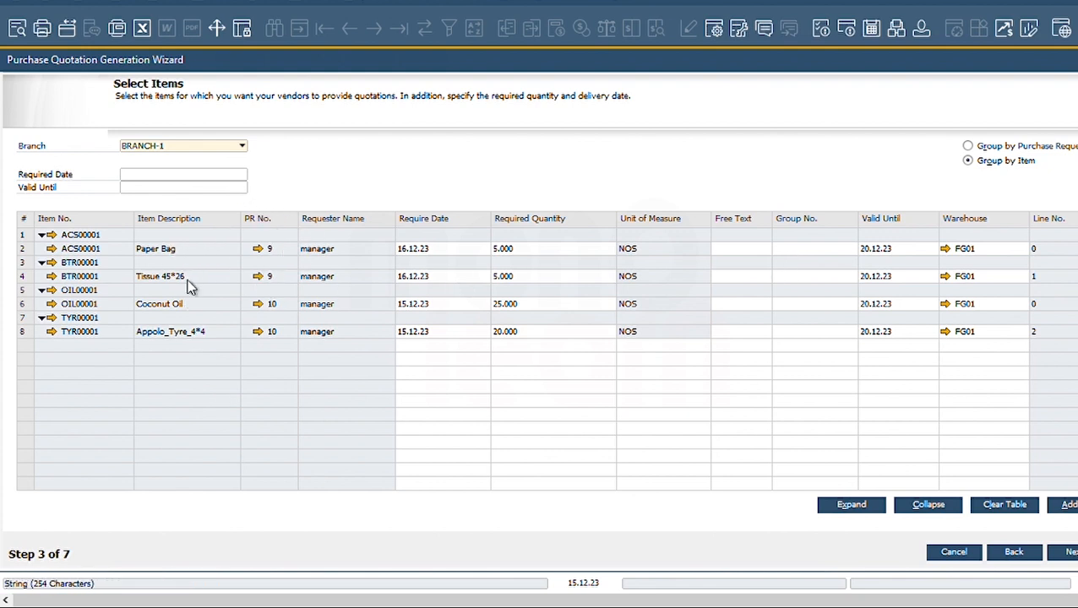
- Set the Paper Bag line's required date to 20.12.23 and its valid-until date to 25.12.23
left_click(418, 275)
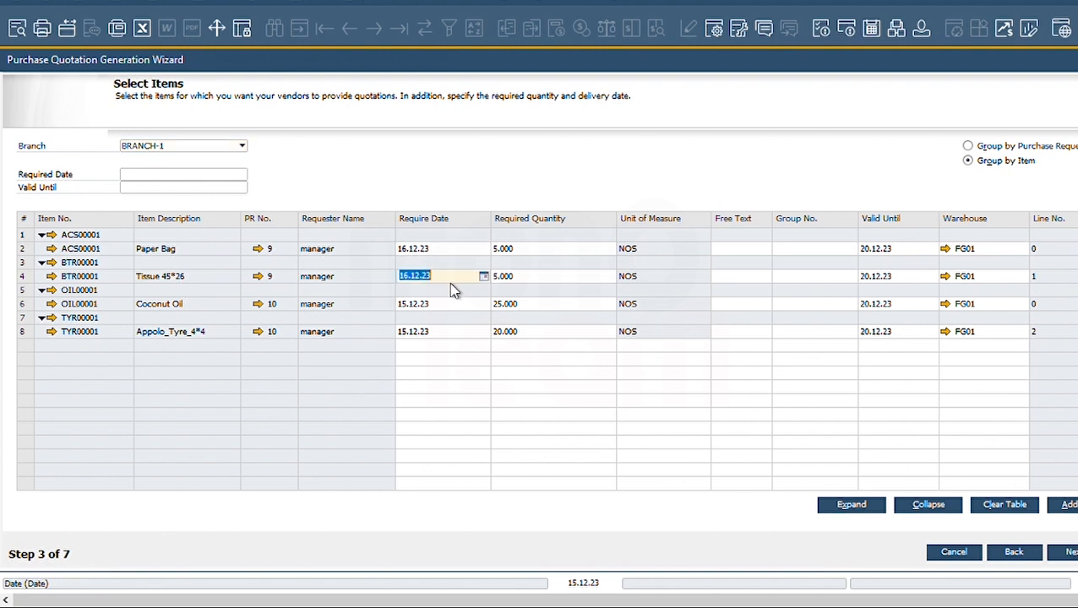
key("Up")
type("20")
key("Tab")
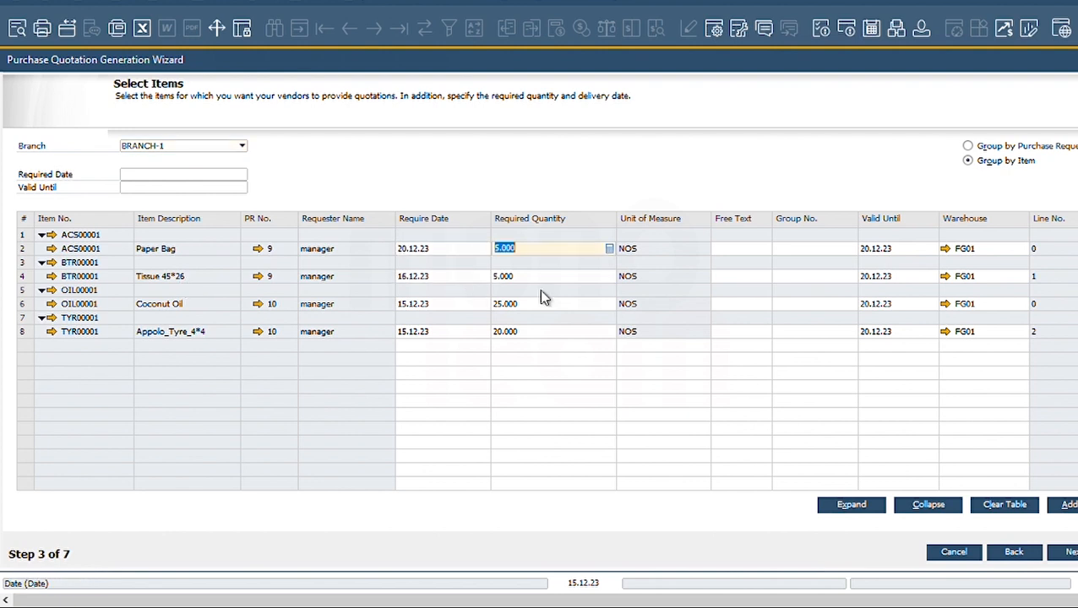
left_click(889, 252)
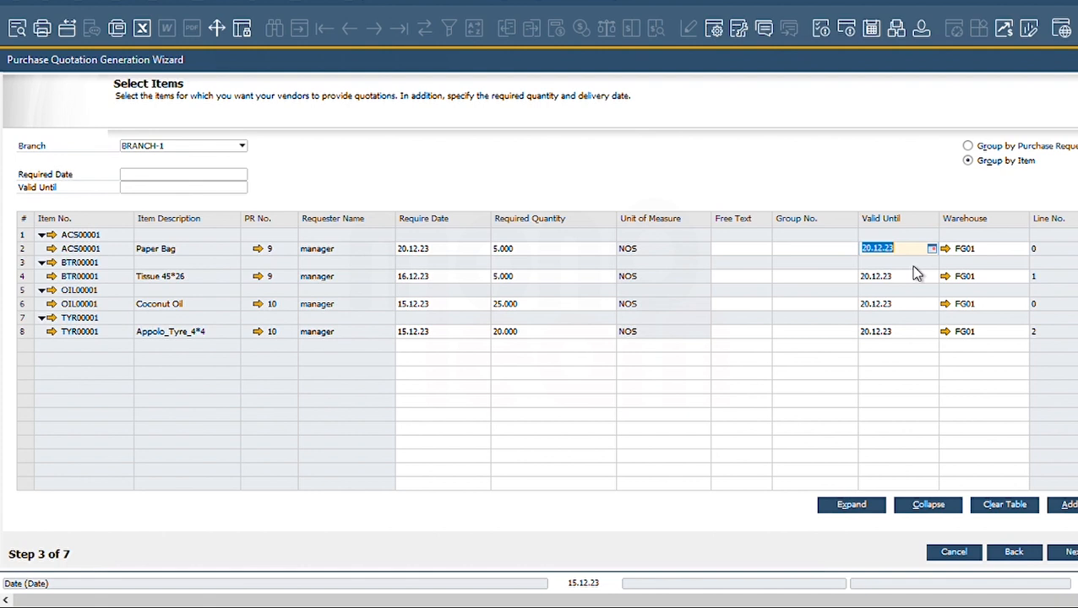
type("25")
key("Tab")
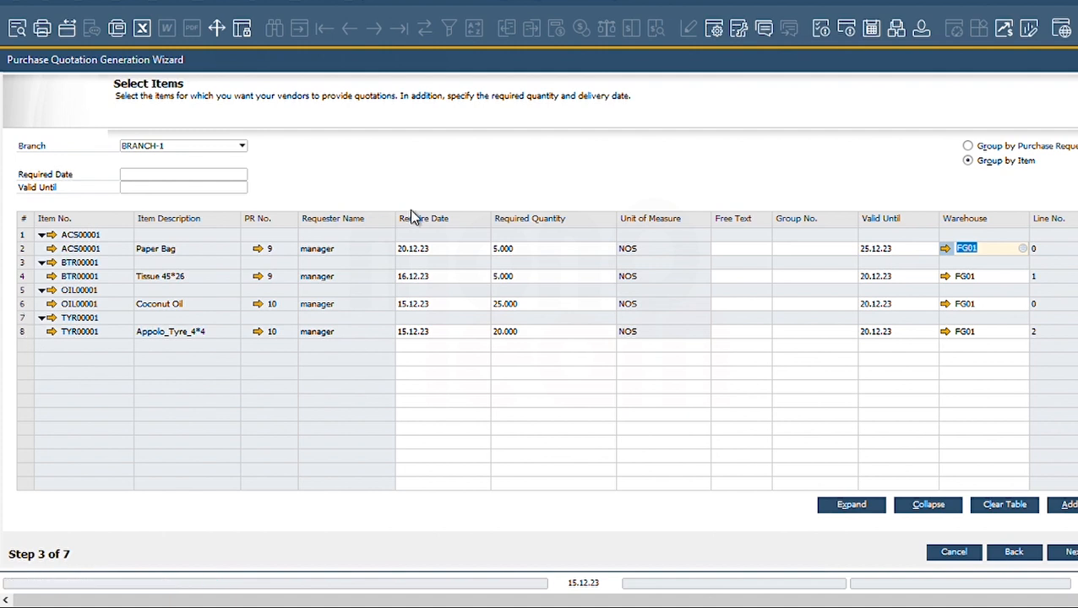
- Review the Paper Bag line's required date and the warehouses of the Paper Bag, Tissue 45*26 and Coconut Oil lines
left_click(420, 252)
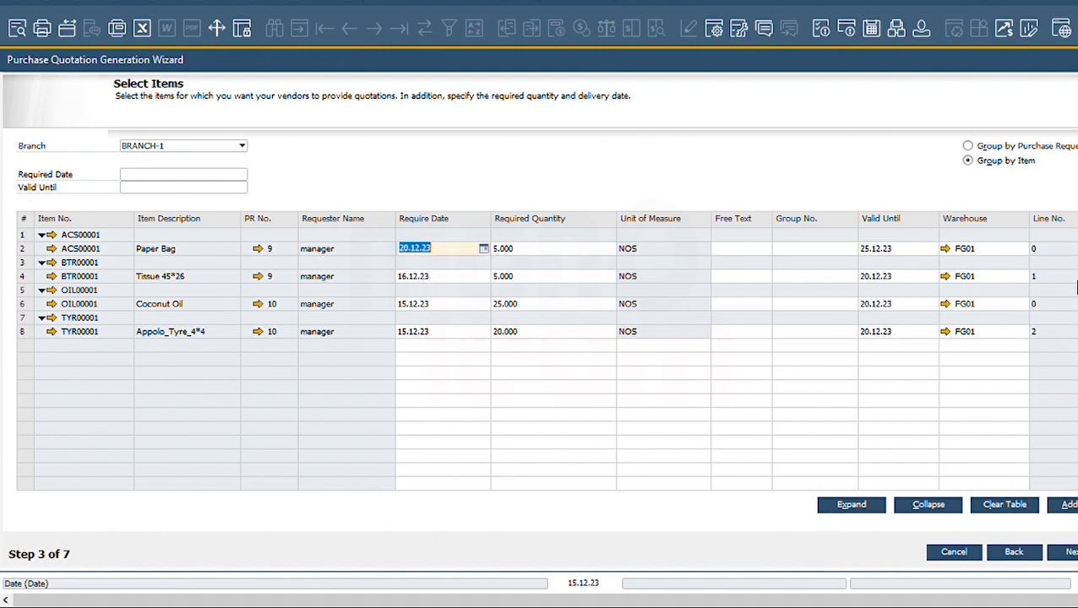
left_click(976, 252)
left_click(973, 278)
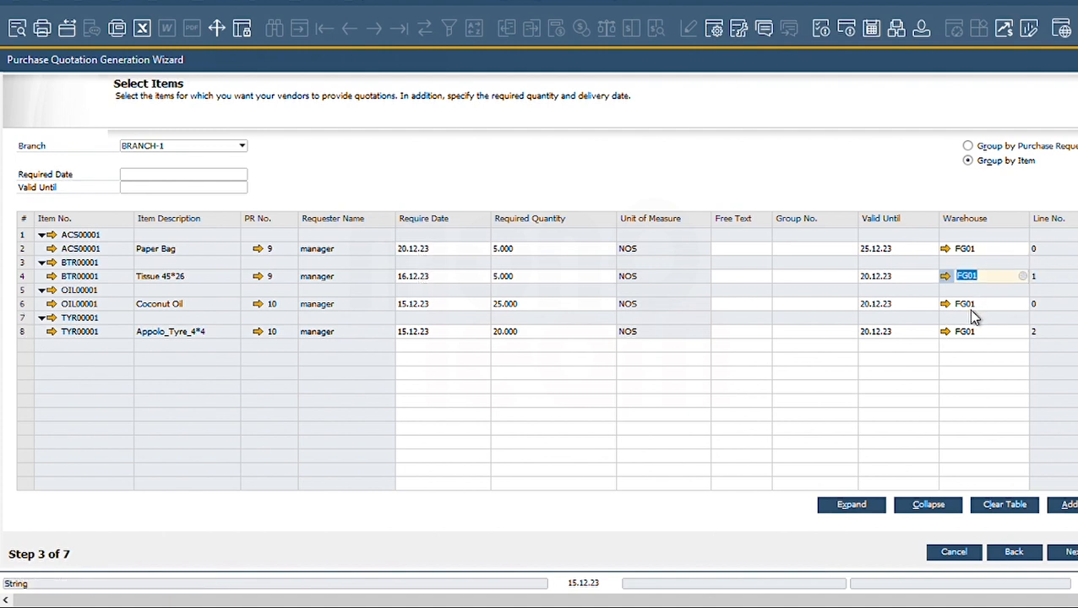
left_click(973, 304)
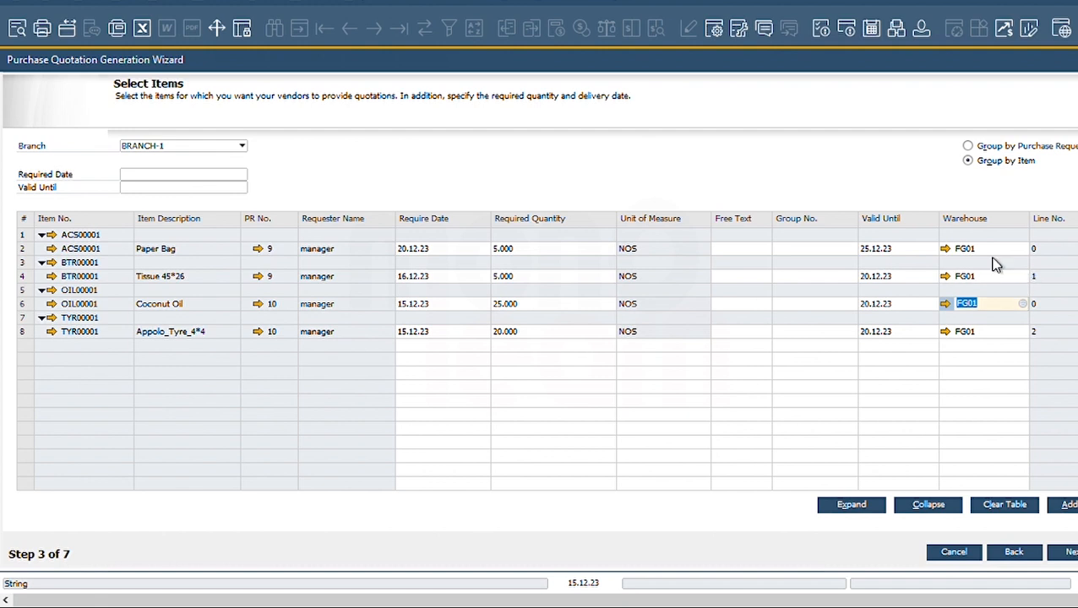
- Delete the Paper Bag row from the item selection
left_click(39, 263)
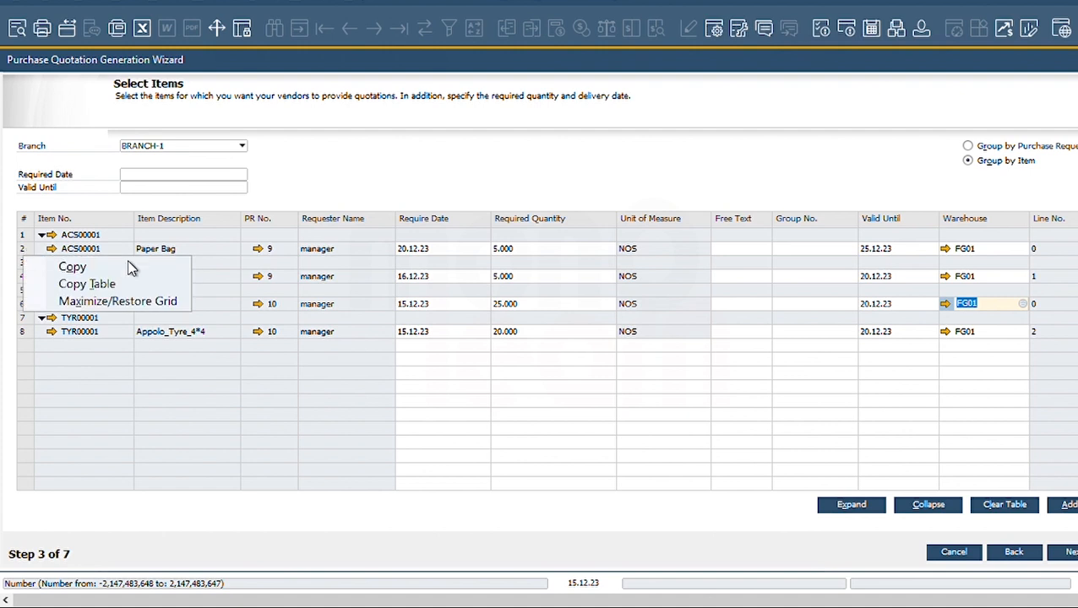
left_click(529, 245)
right_click(530, 253)
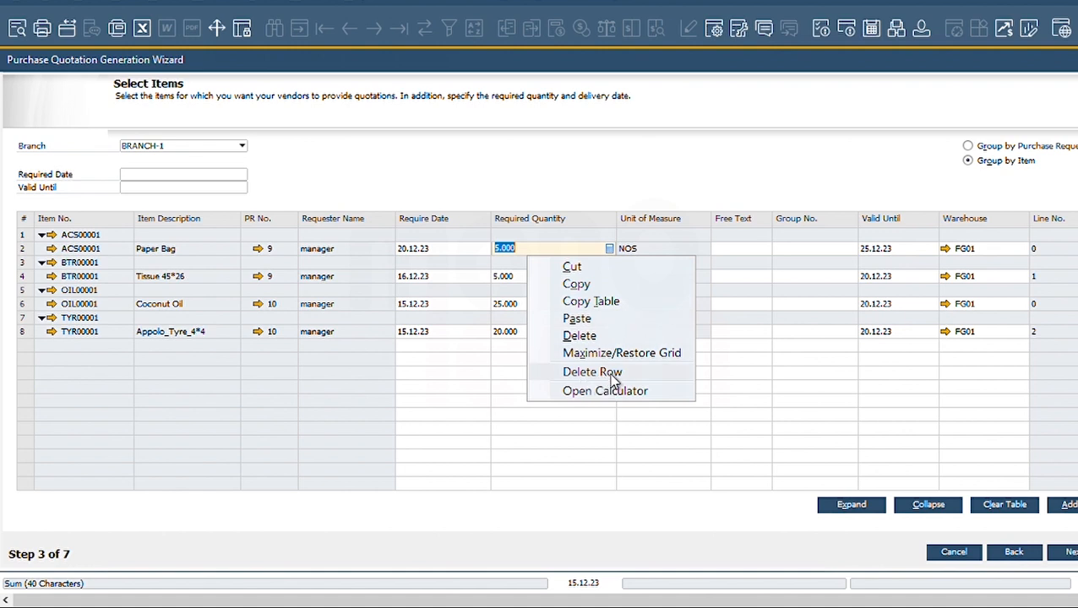
left_click(612, 377)
- Set the Tissue 45*26 line's required quantity to 6 and continue to the quotation line items
left_click(517, 253)
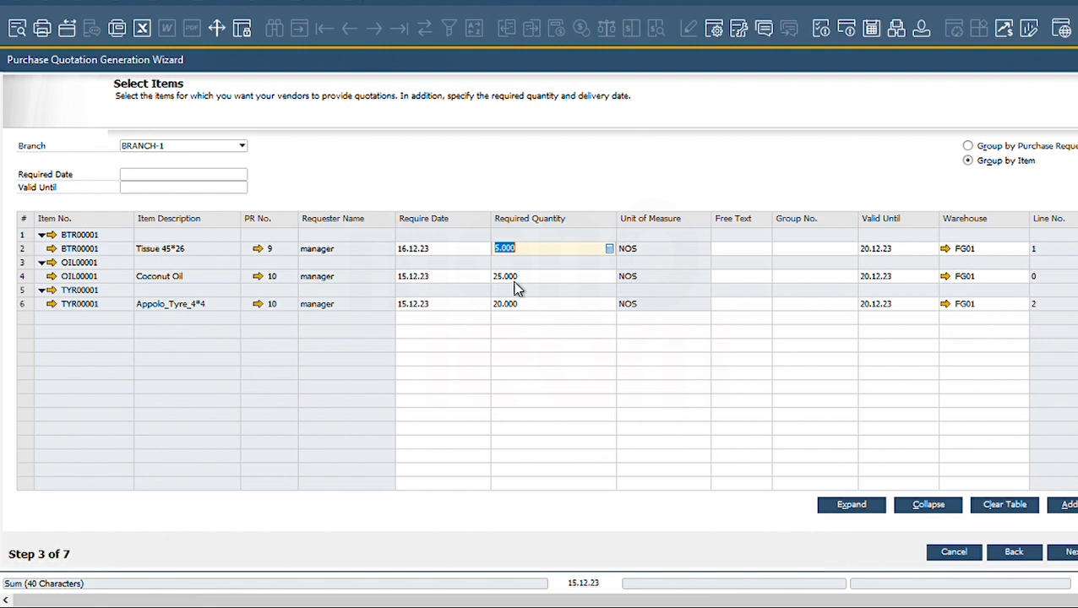
type("6")
left_click(531, 277)
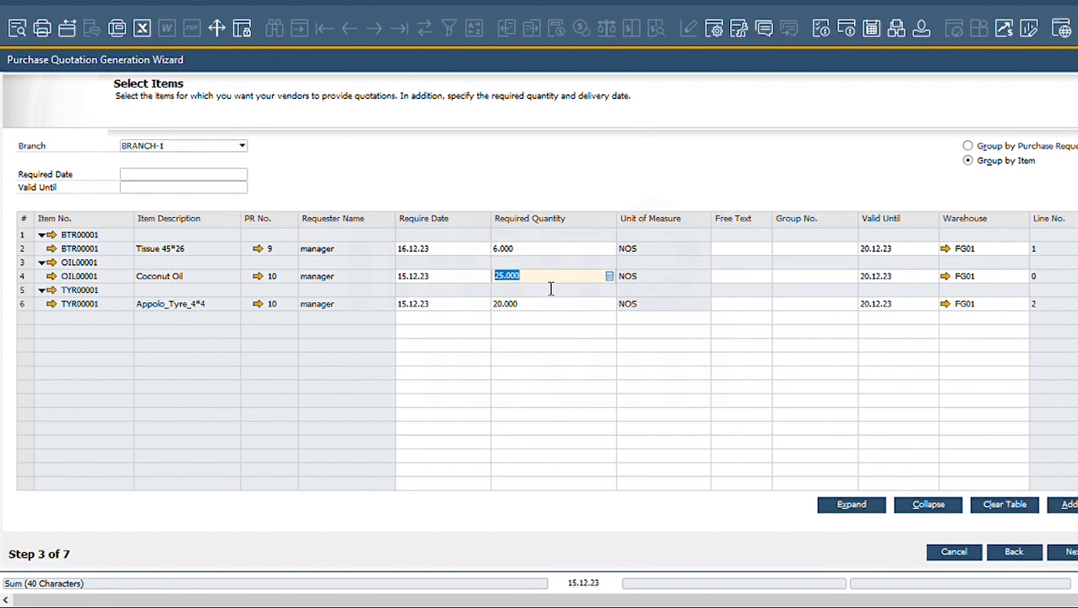
left_click(521, 250)
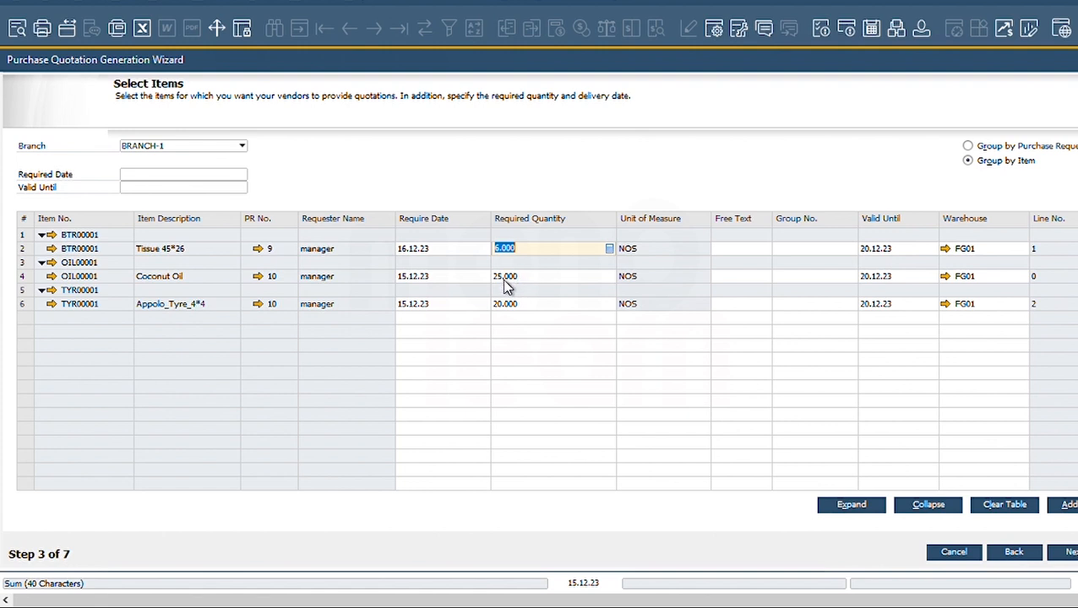
left_click(507, 279)
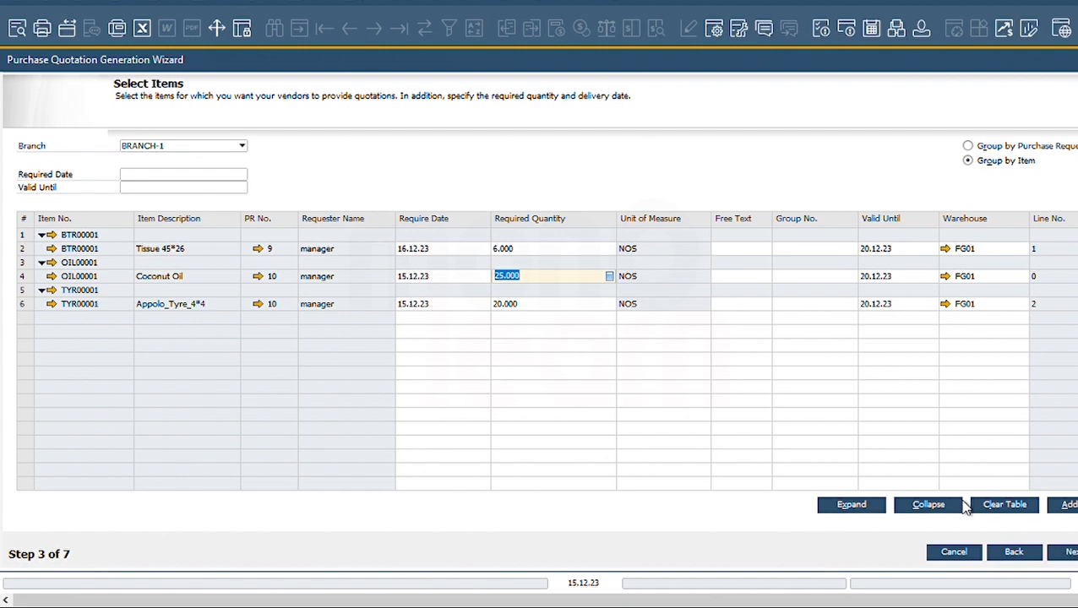
left_click(1067, 552)
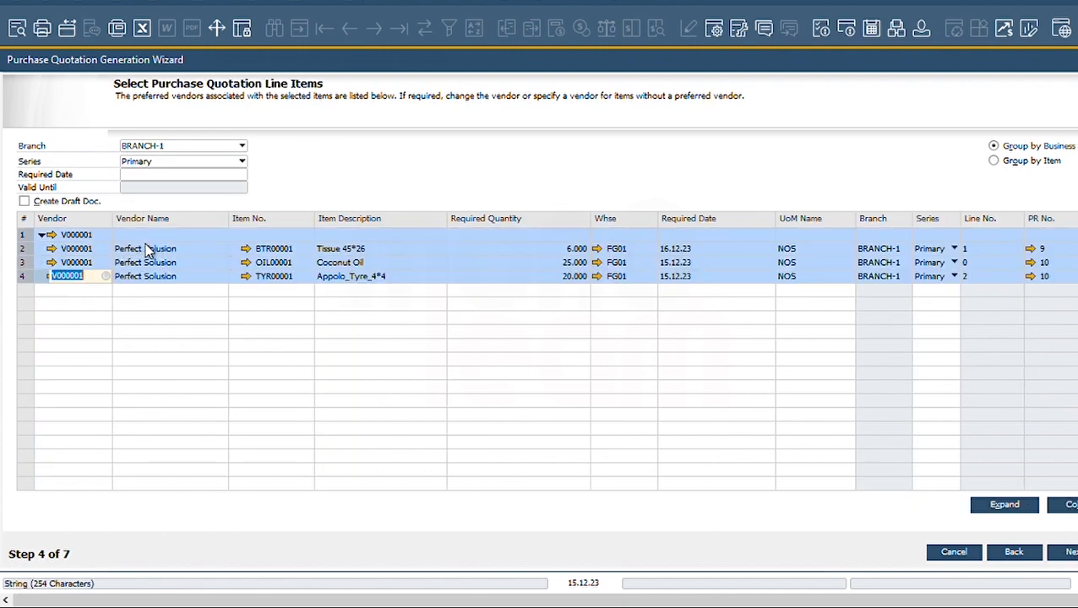
- Review the vendor codes and vendor names assigned to the Tissue 45*26 and Coconut Oil lines
left_click(156, 250)
key("Down")
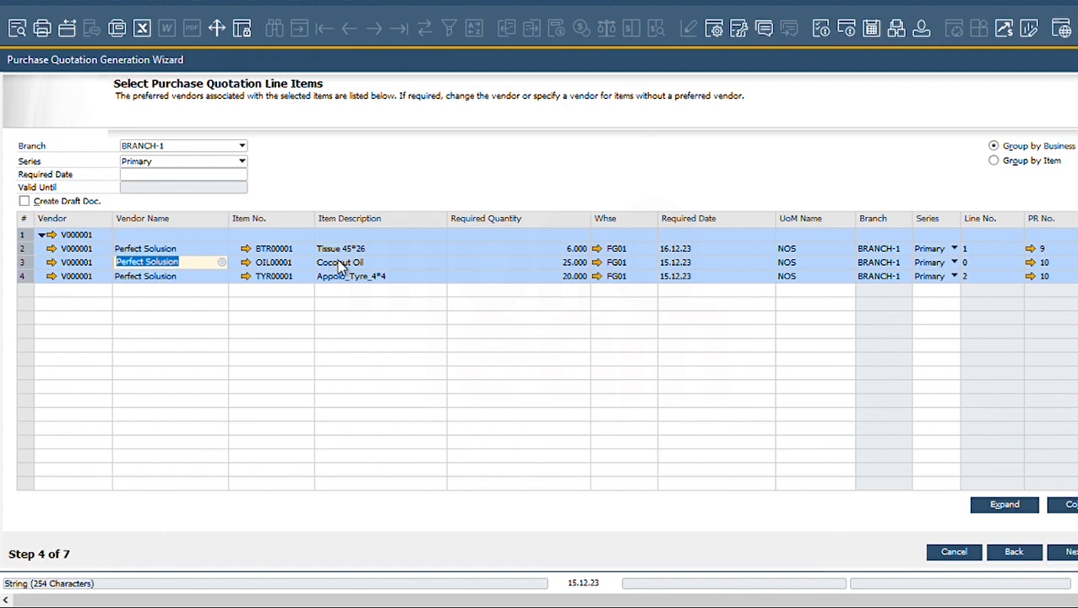
left_click(96, 250)
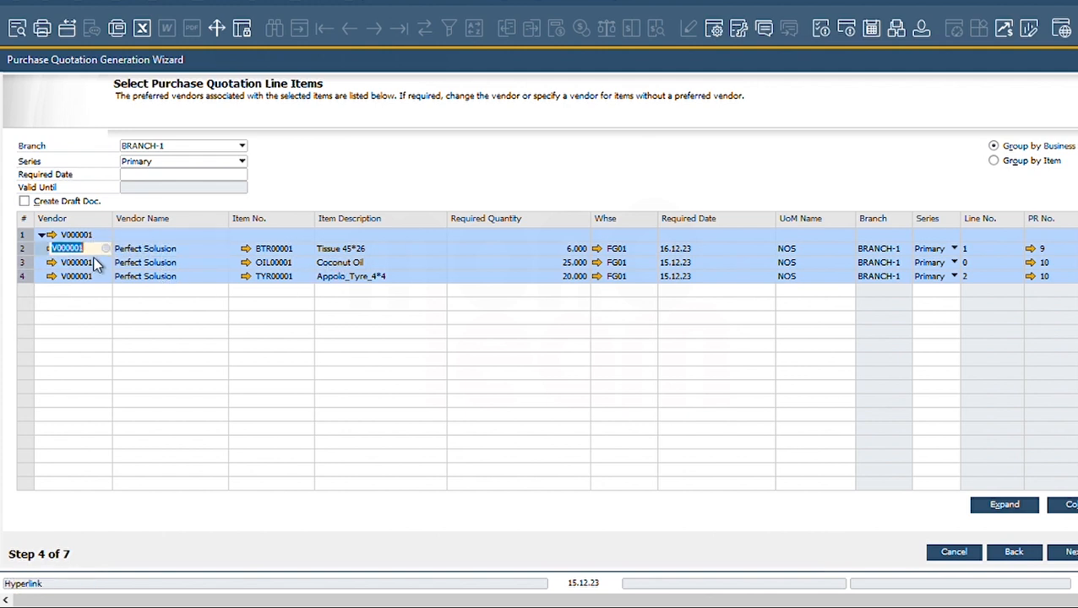
left_click(182, 251)
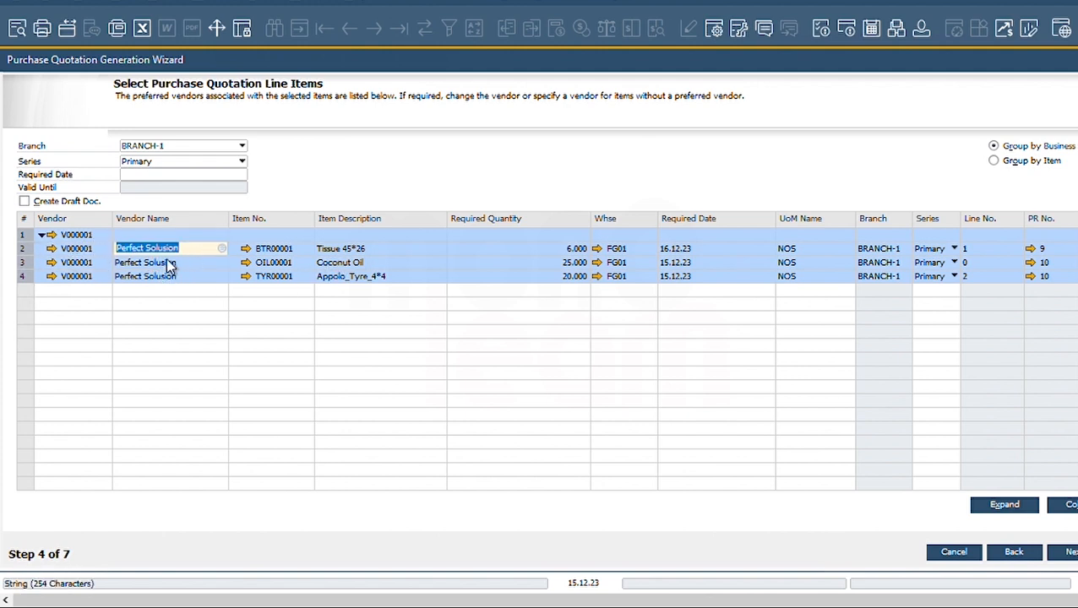
- Open the Tissue 45*26 item master record, check the preferred vendor in its purchasing data, and close the record
left_click(249, 262)
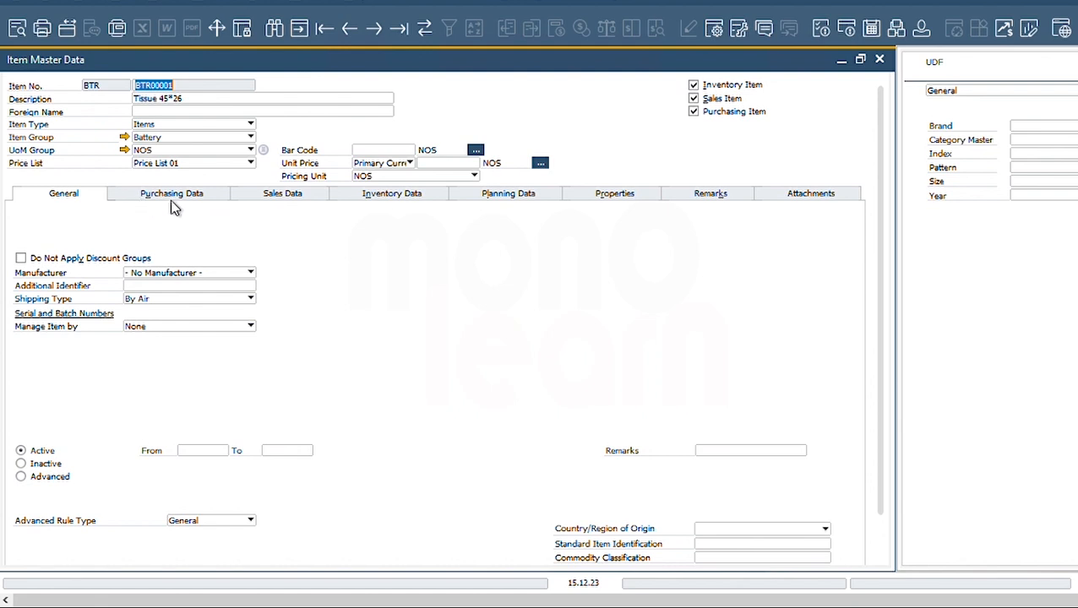
left_click(170, 200)
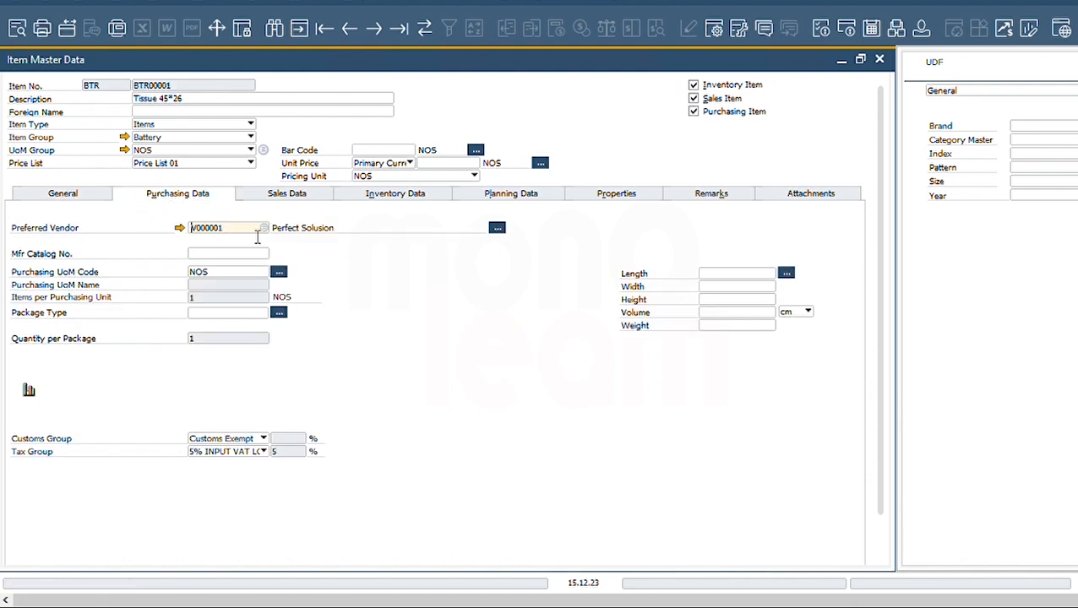
left_click_drag(224, 228, 206, 229)
double_click(234, 232)
left_click(217, 237)
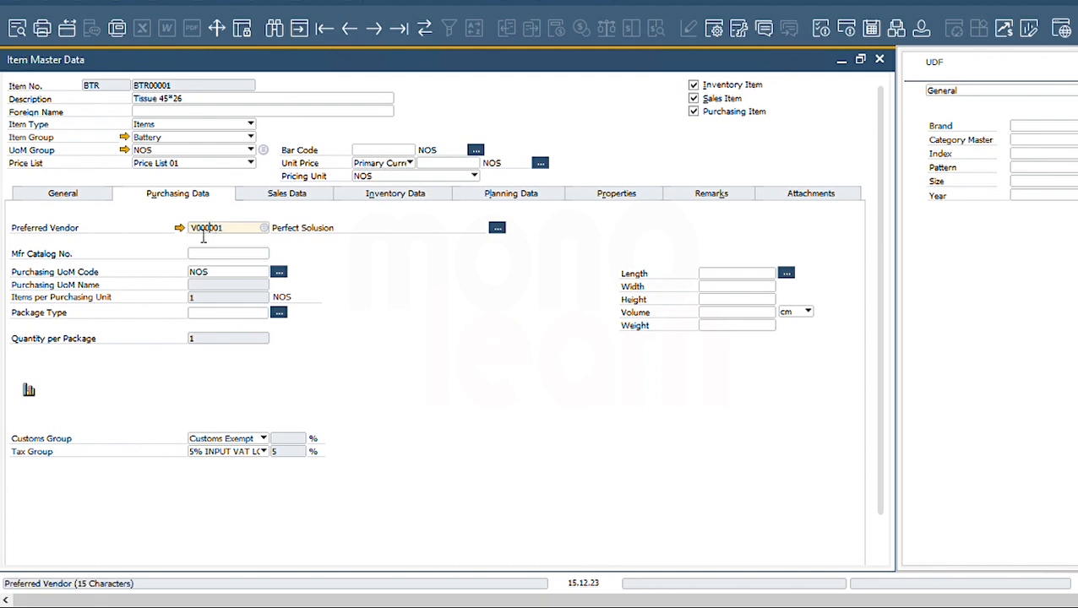
left_click(241, 236)
left_click(212, 234, "shift")
double_click(214, 236)
left_click(68, 195)
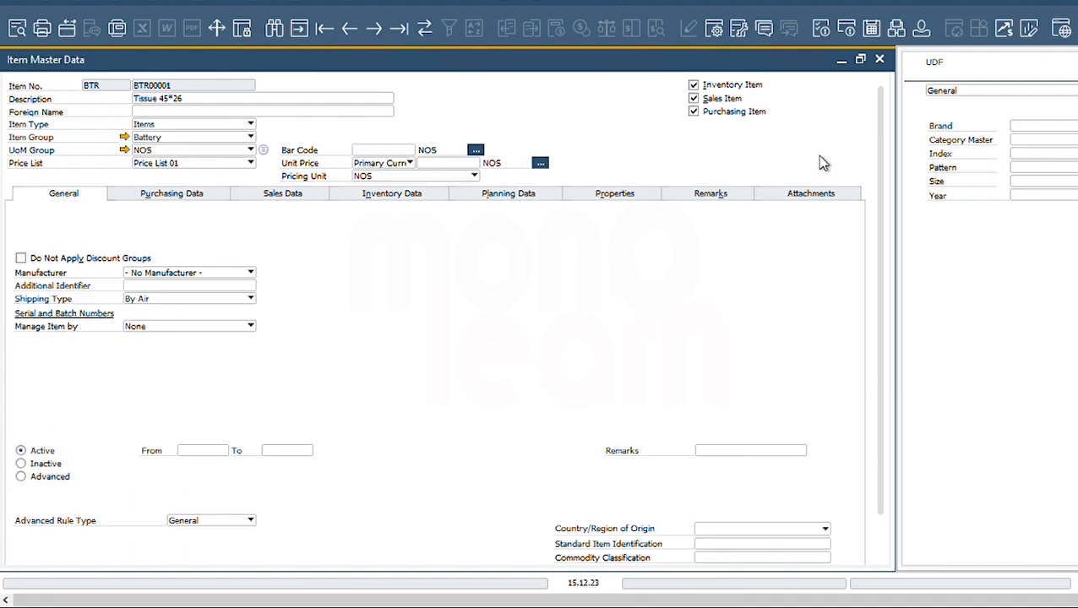
left_click(879, 60)
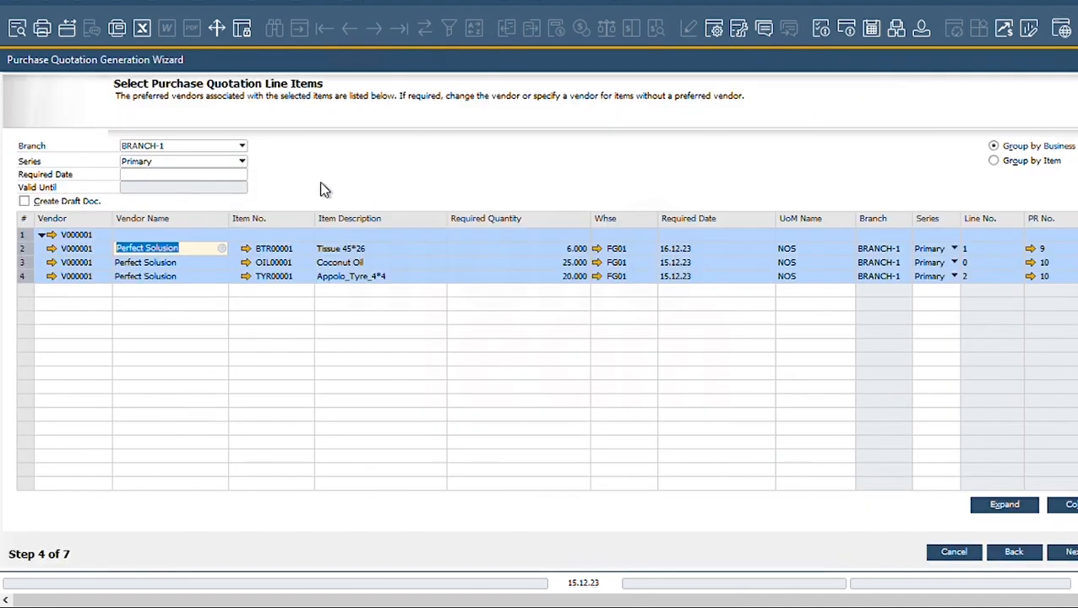
- Set the required date of all quotation lines to 25.12.23, keeping BRANCH-1 and the Primary series
left_click(179, 147)
left_click(186, 159)
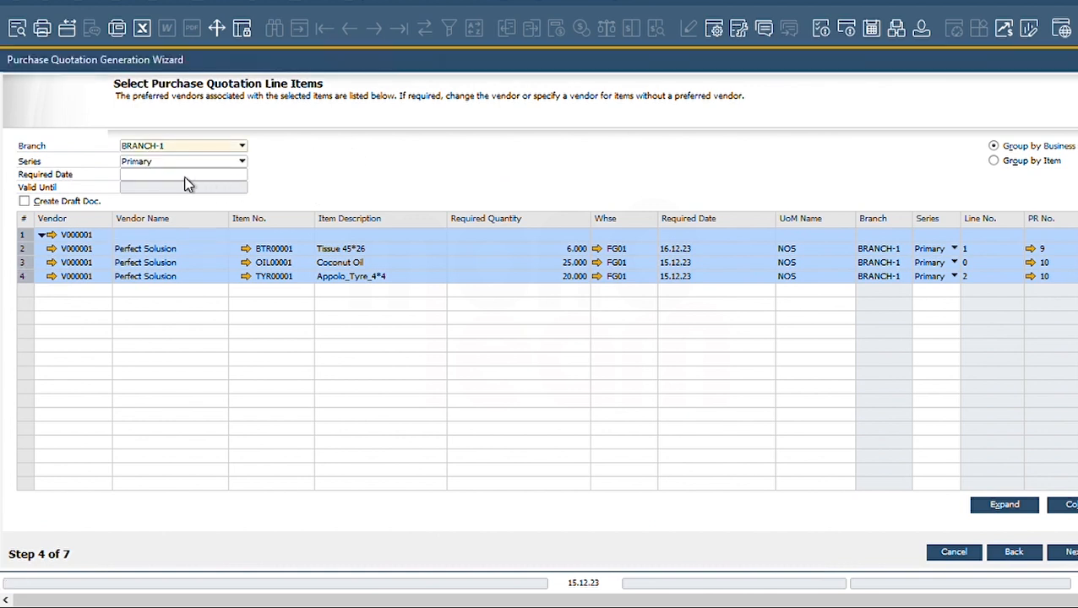
left_click(151, 177)
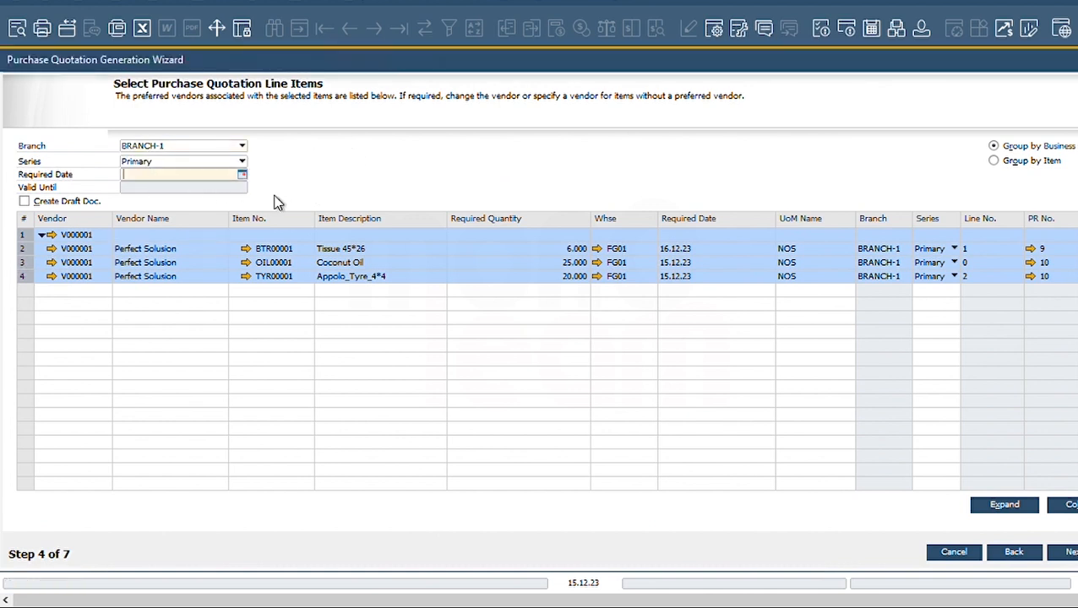
type("25")
key("Tab")
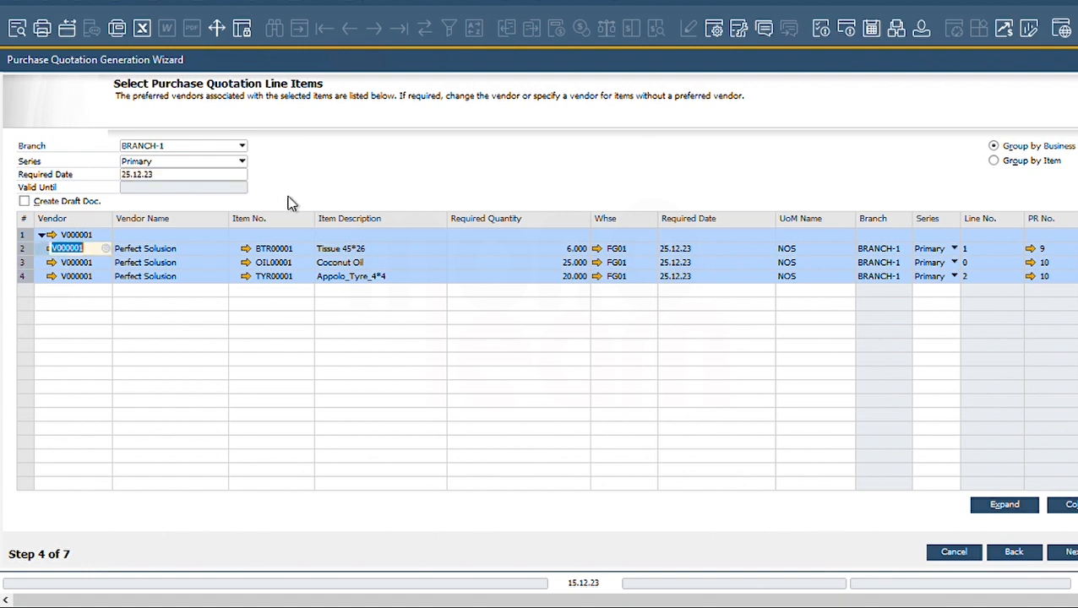
- View the quotation line items grouped by item and return to grouping by business partner
left_click(1008, 160)
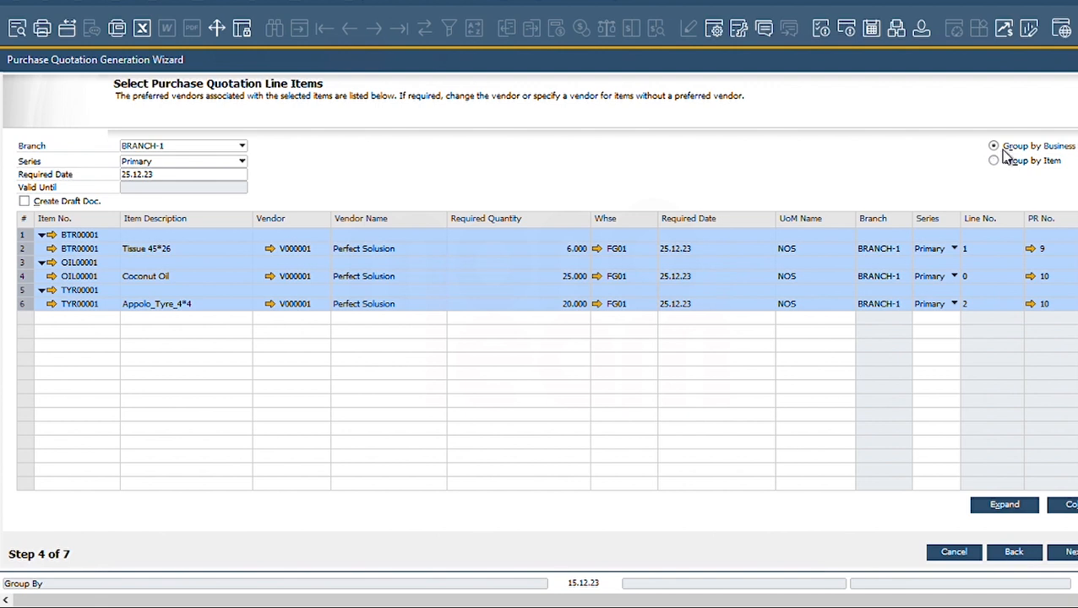
left_click(1007, 159)
left_click(1007, 152)
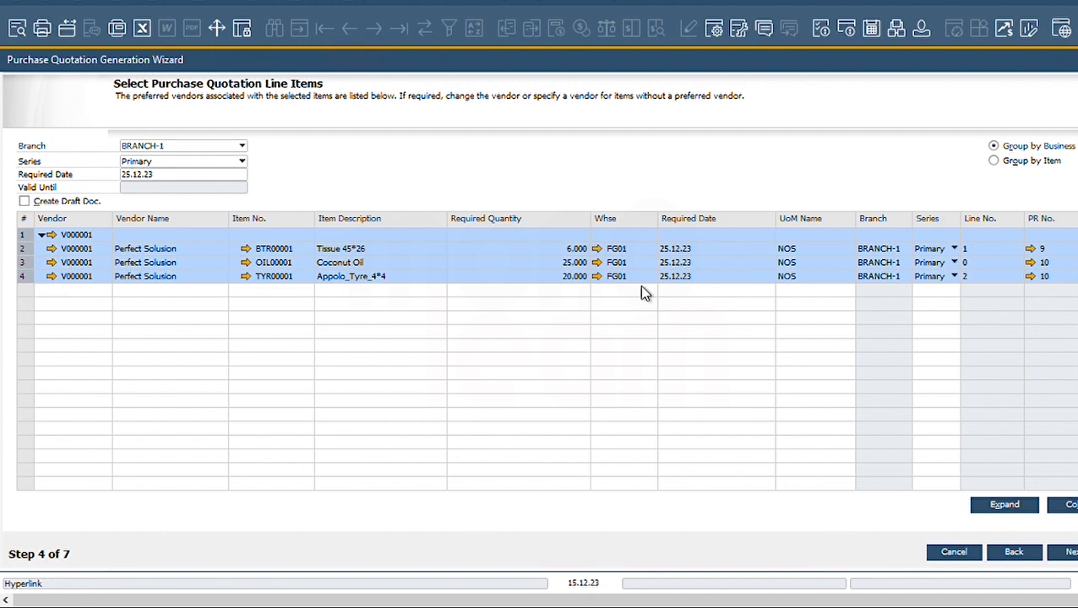
- Accept the quotation line items and continue through the results preview to the save and execute options
left_click(1070, 554)
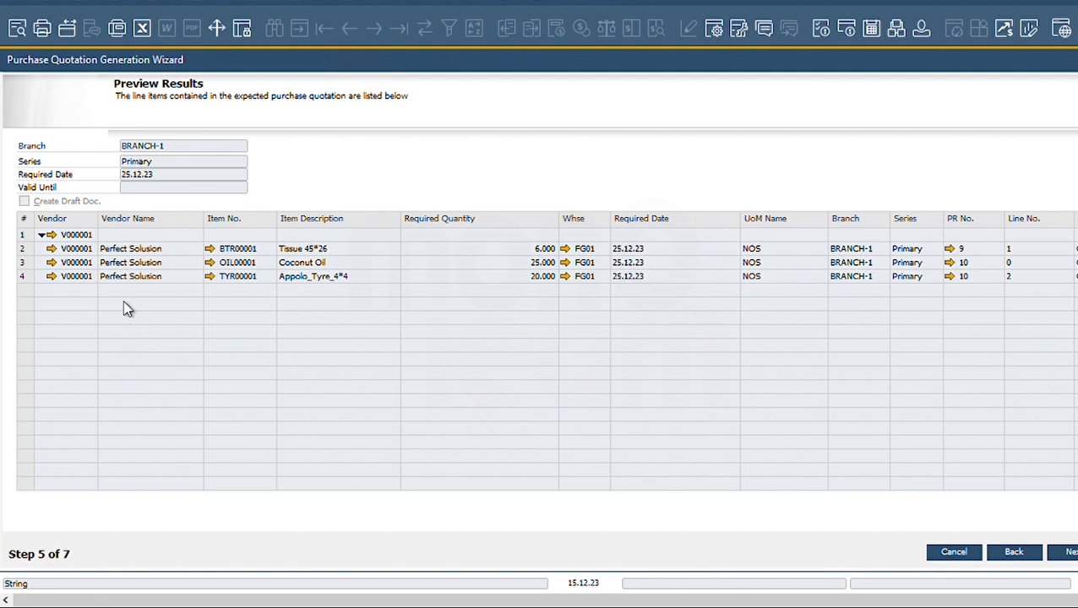
left_click(1067, 551)
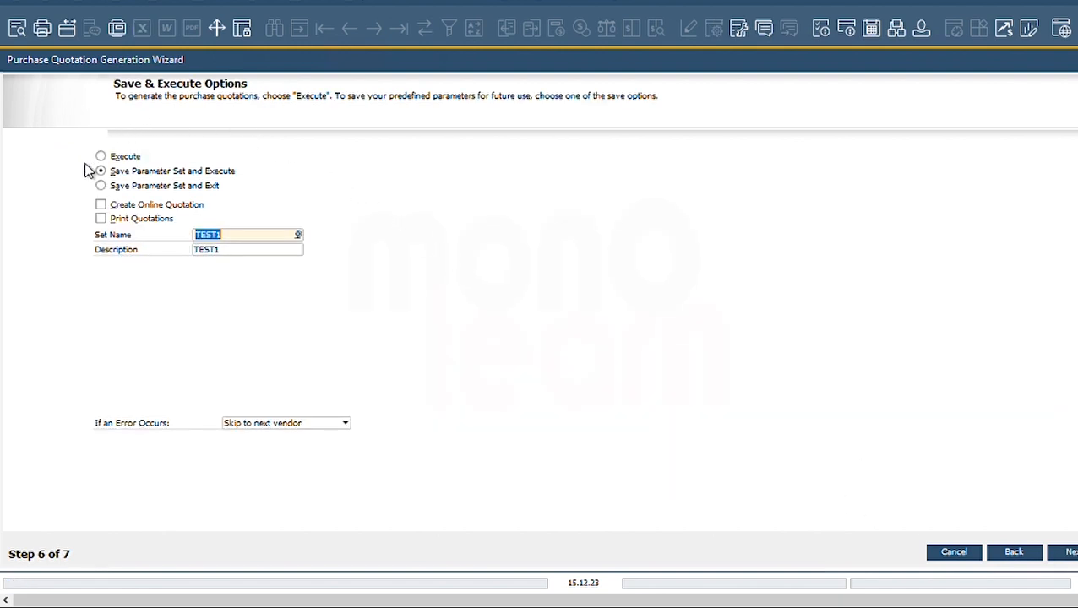
- Compare the execute and save options for parameter set TEST1 and the choices for handling errors, keeping Save Parameter Set and Execute
left_click(237, 235)
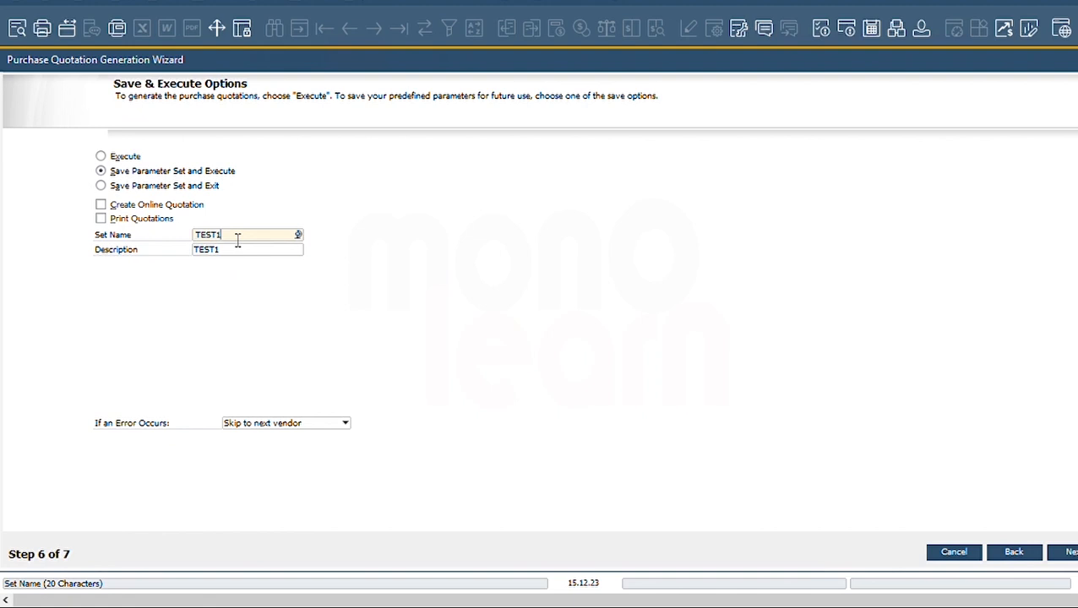
left_click(127, 158)
left_click(129, 172)
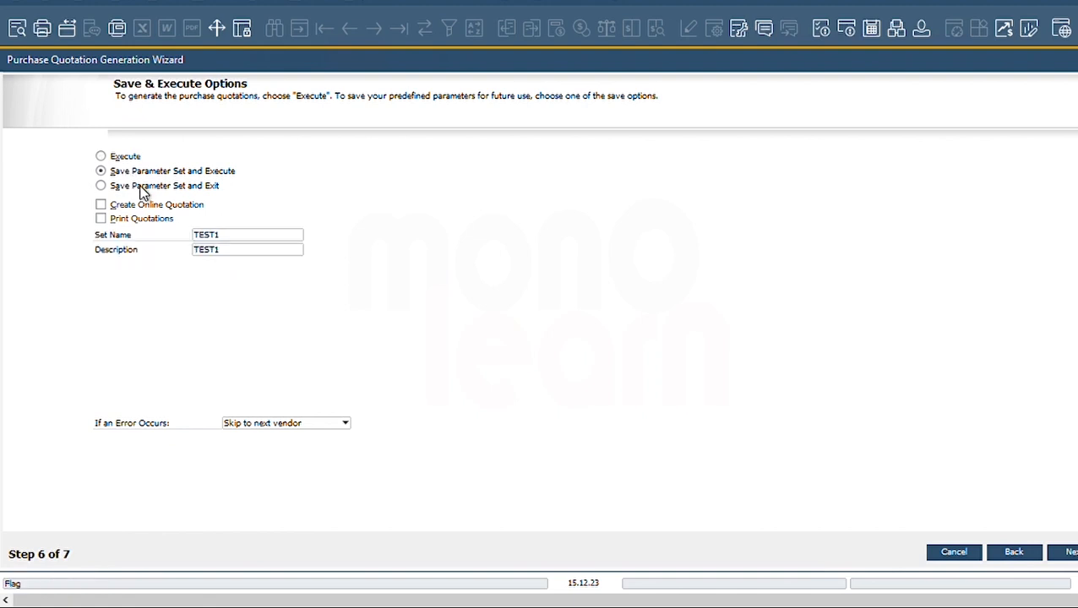
left_click(139, 187)
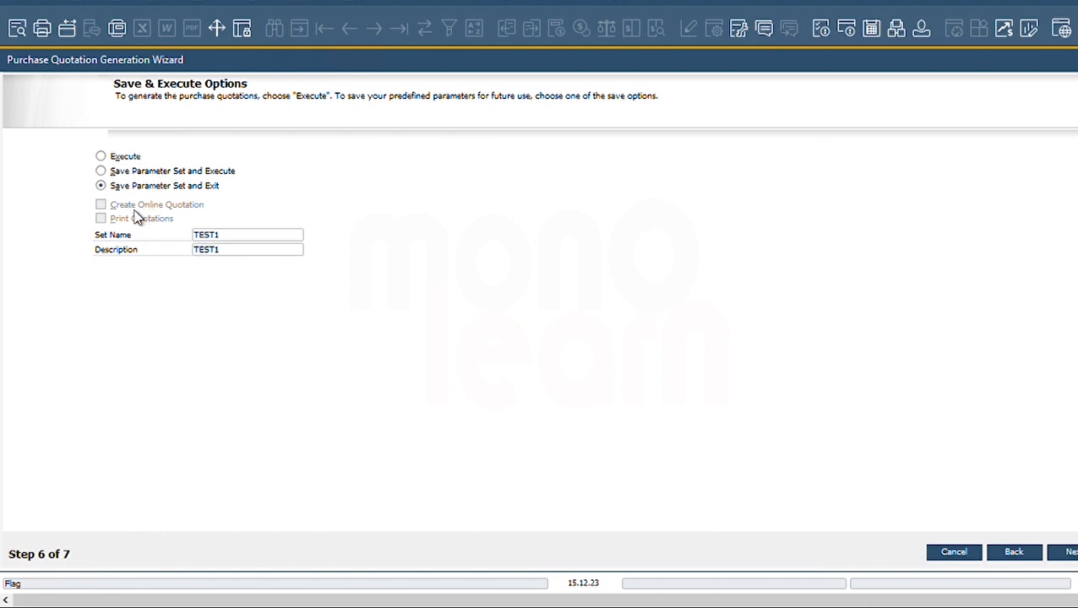
left_click(131, 172)
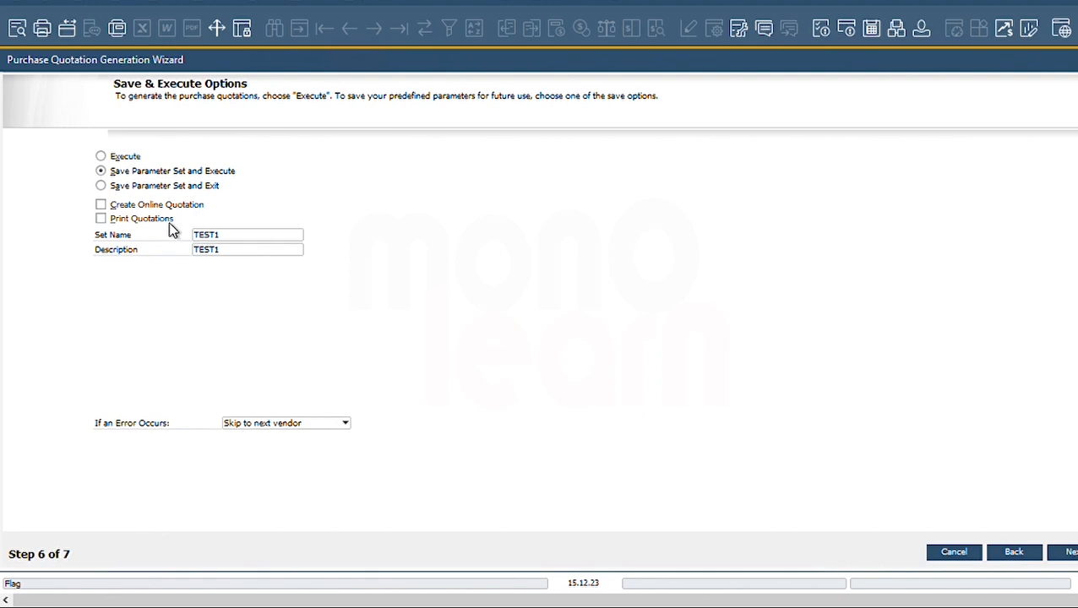
left_click(122, 157)
left_click(122, 171)
left_click(273, 426)
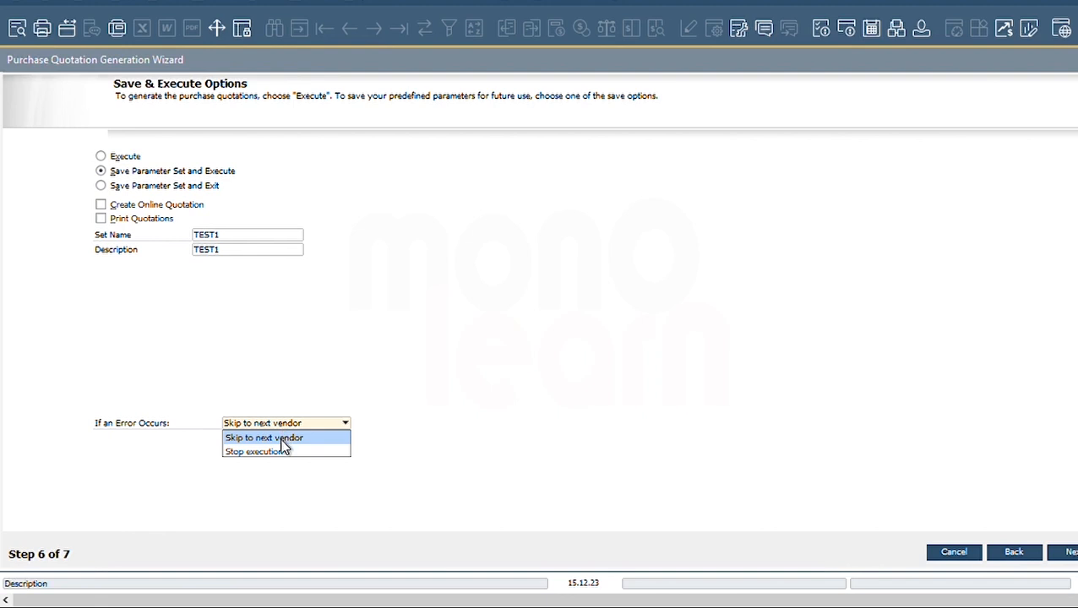
left_click(265, 347)
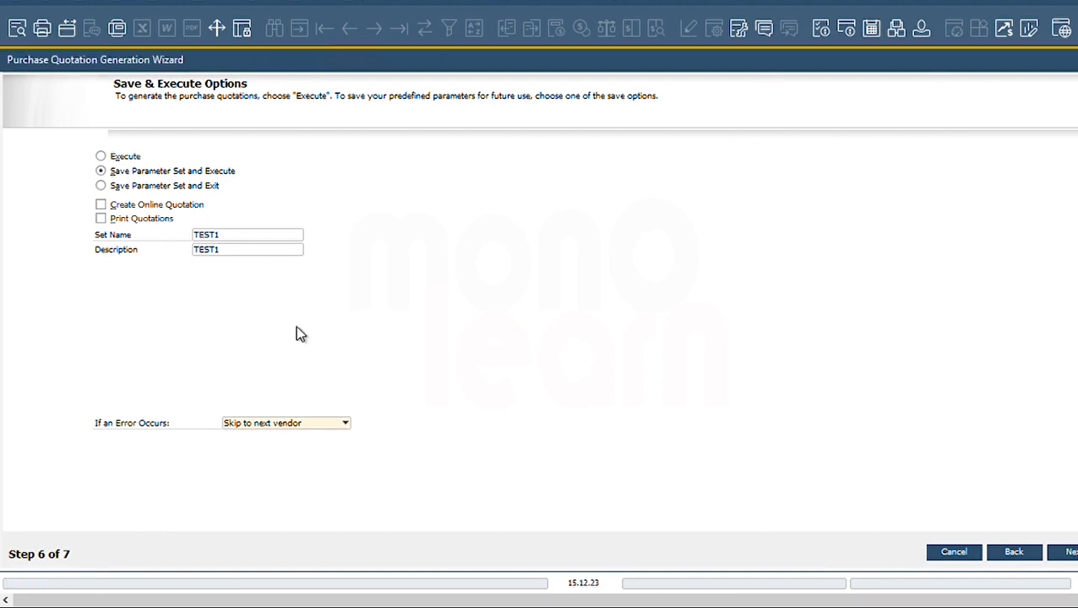
left_click(272, 425)
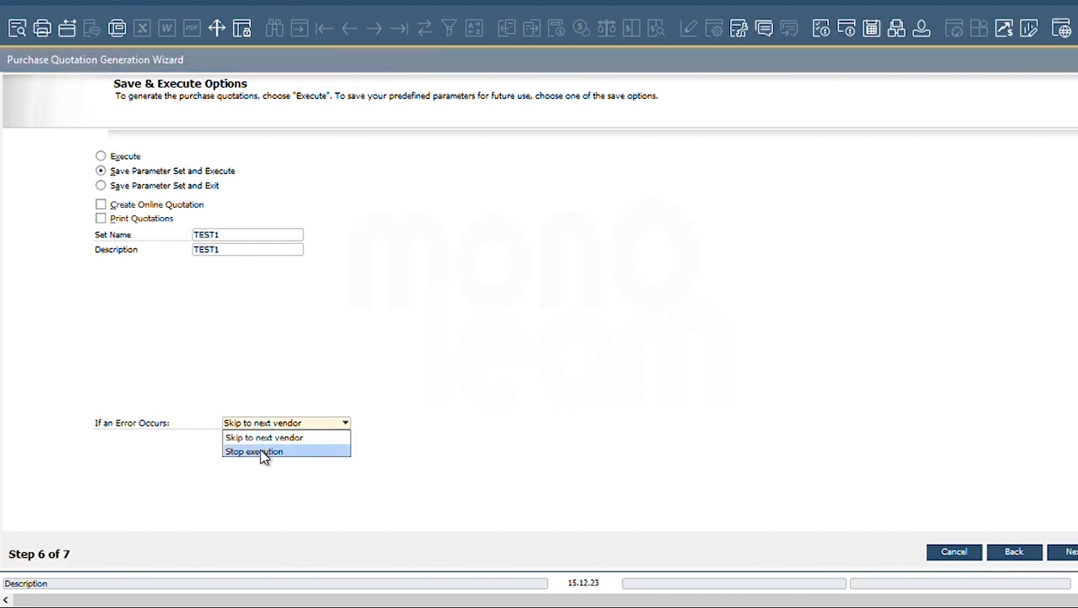
left_click(275, 385)
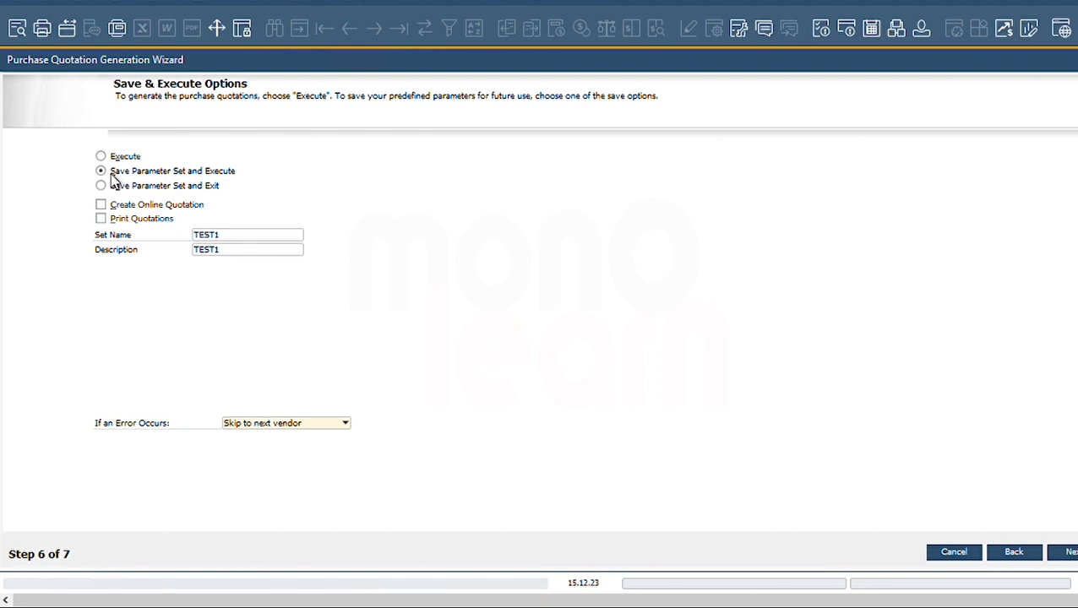
- Run the wizard to generate the purchase quotations, overwriting the existing parameter set TEST1
left_click(1066, 552)
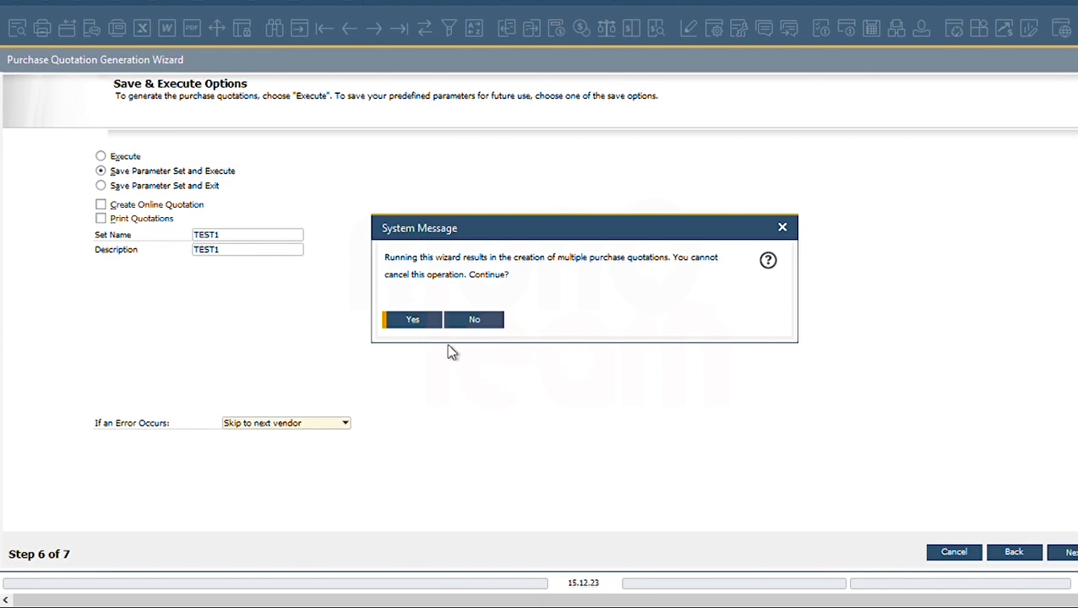
left_click(405, 319)
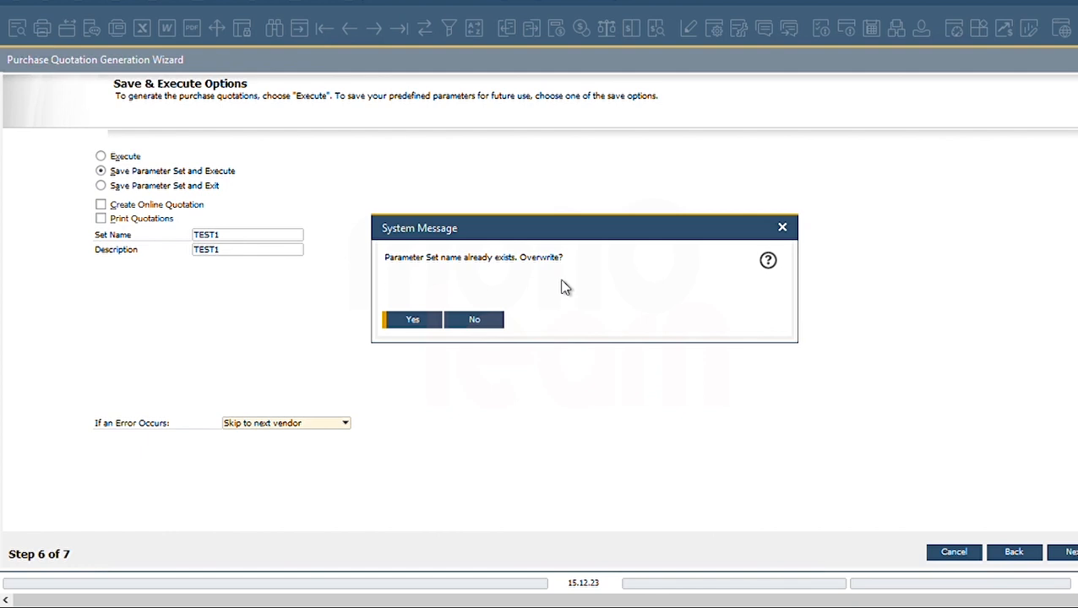
left_click(410, 321)
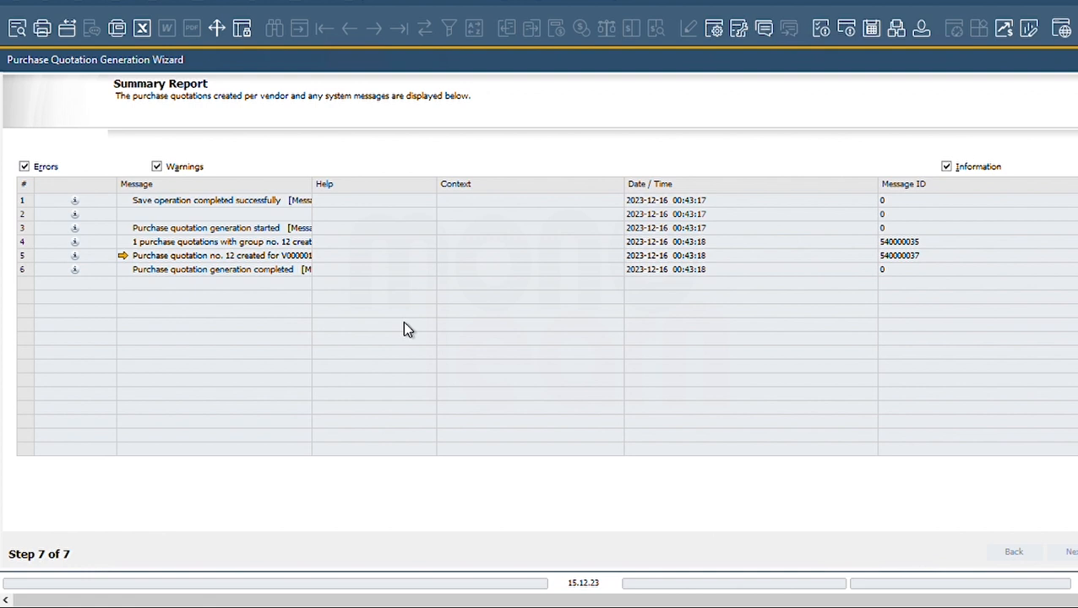
- Widen the summary report's Message column, review the creation messages, and open the generated purchase quotation to check its contents
double_click(312, 184)
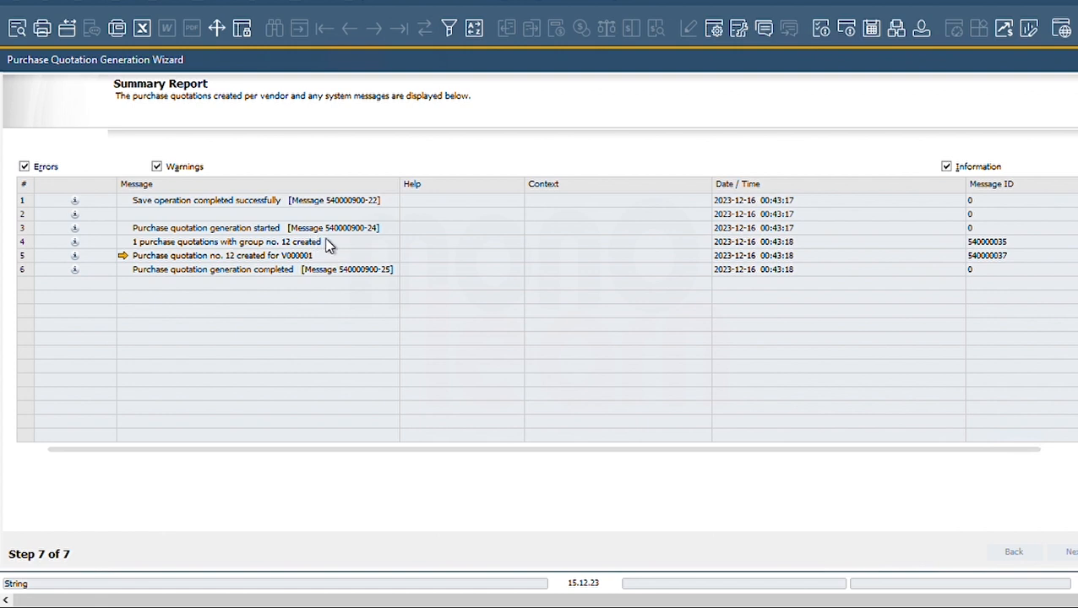
left_click(28, 243)
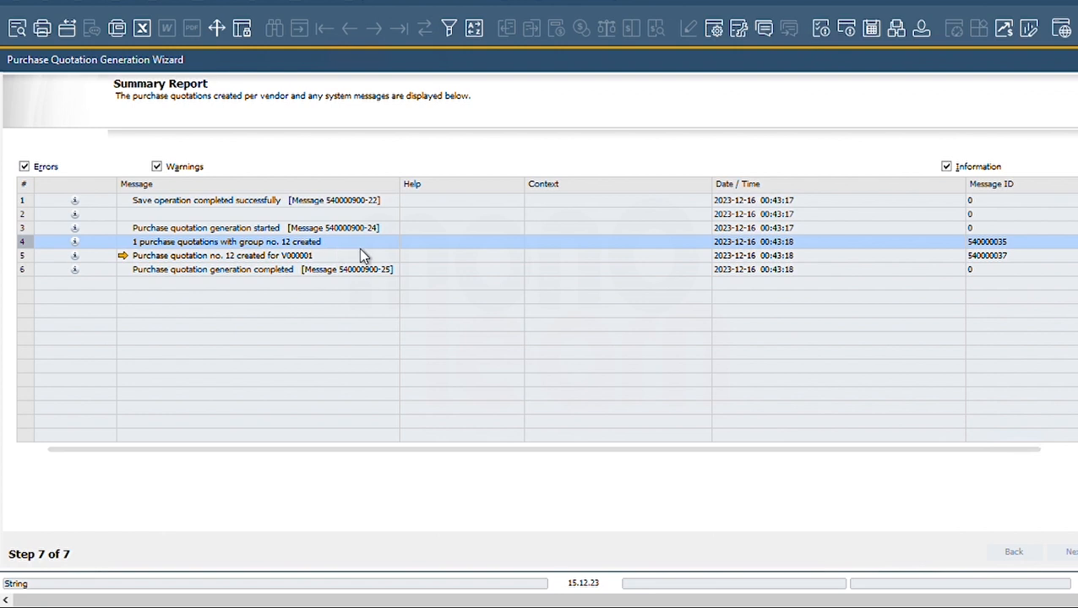
left_click(217, 259)
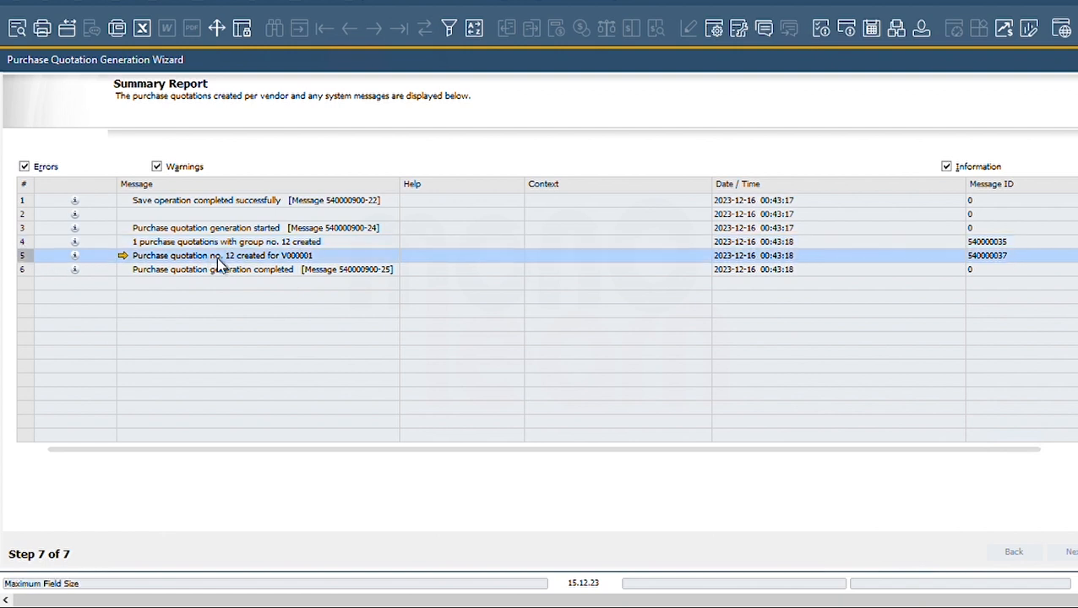
mouse_move(273, 268)
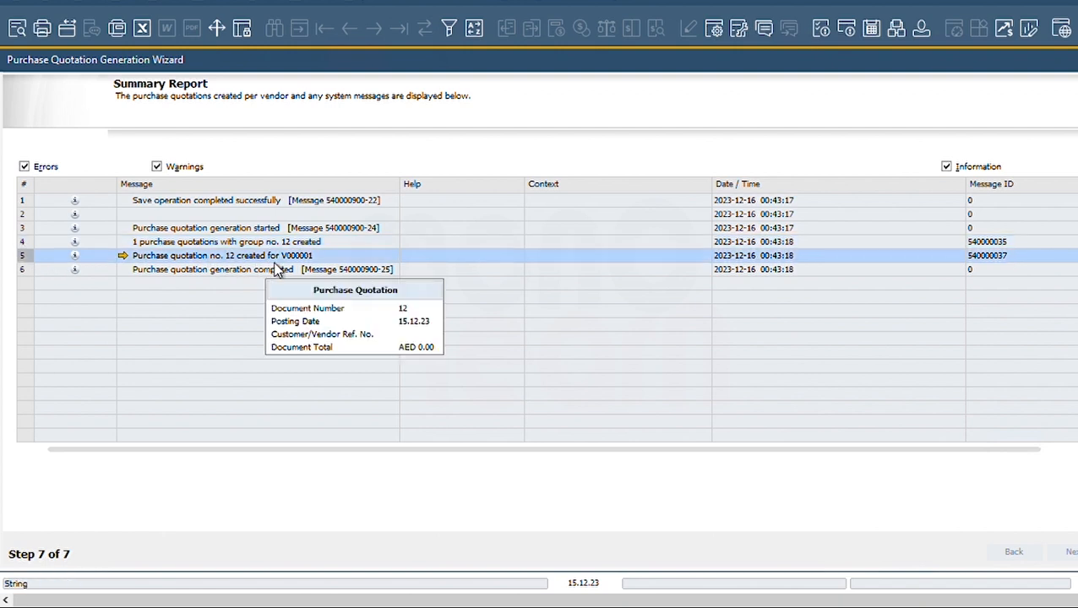
left_click(125, 258)
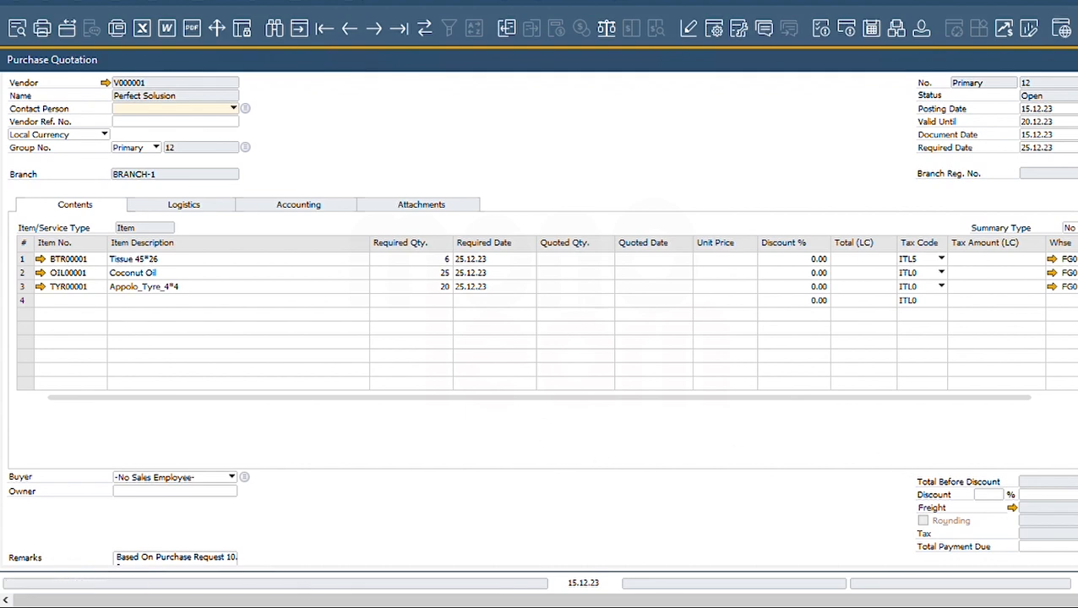
scroll(540, 312, "down", 5)
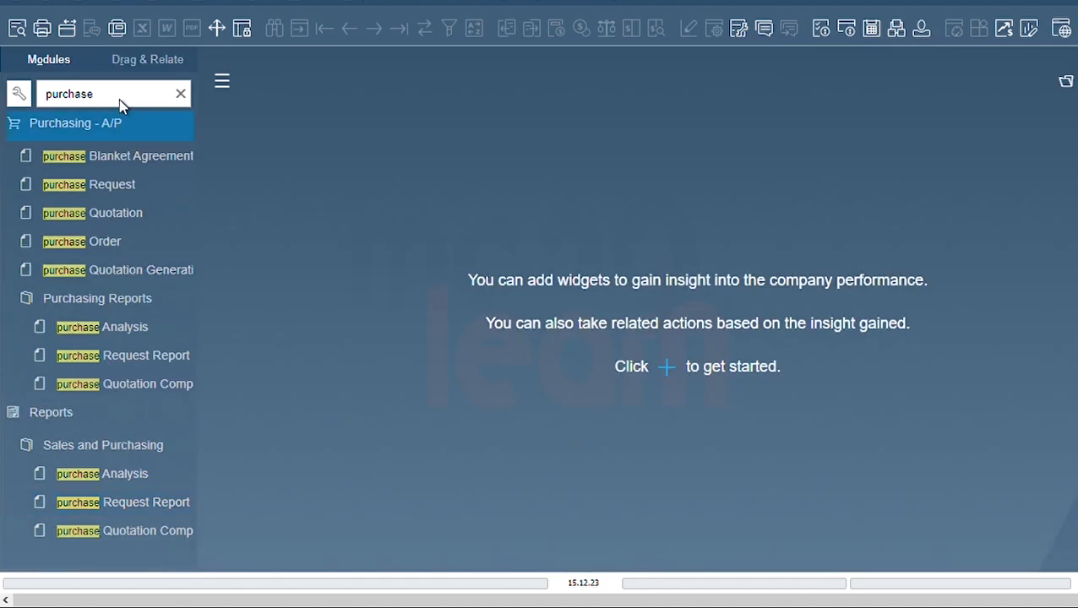
- Replace the module search term with QUOTATION to find the purchase quotation reports
left_click(123, 102)
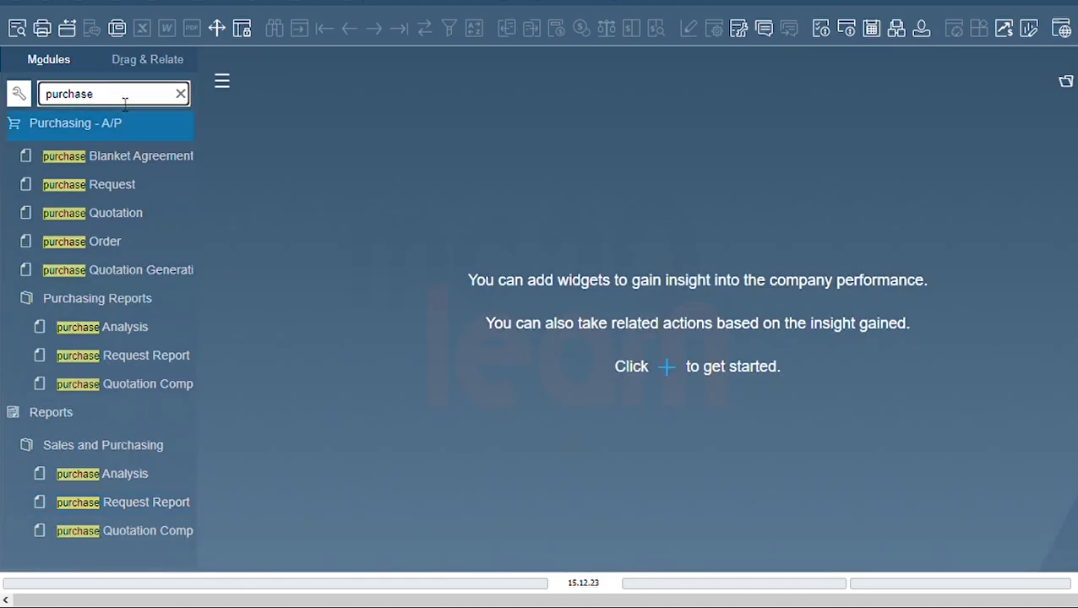
double_click(125, 103)
left_click(124, 103)
left_click_drag(99, 97, 46, 100)
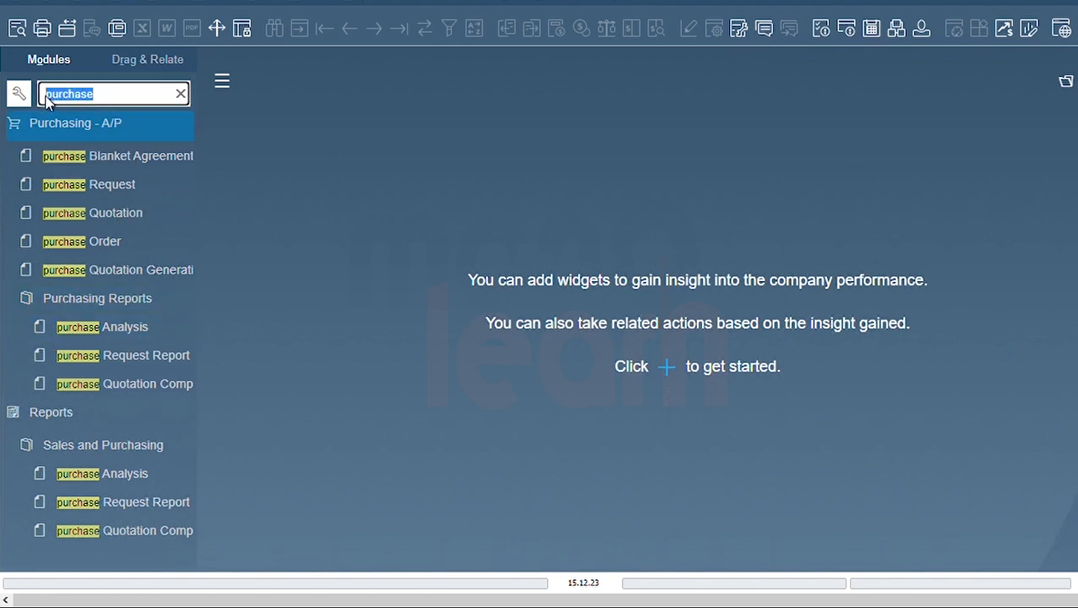
left_click(123, 99)
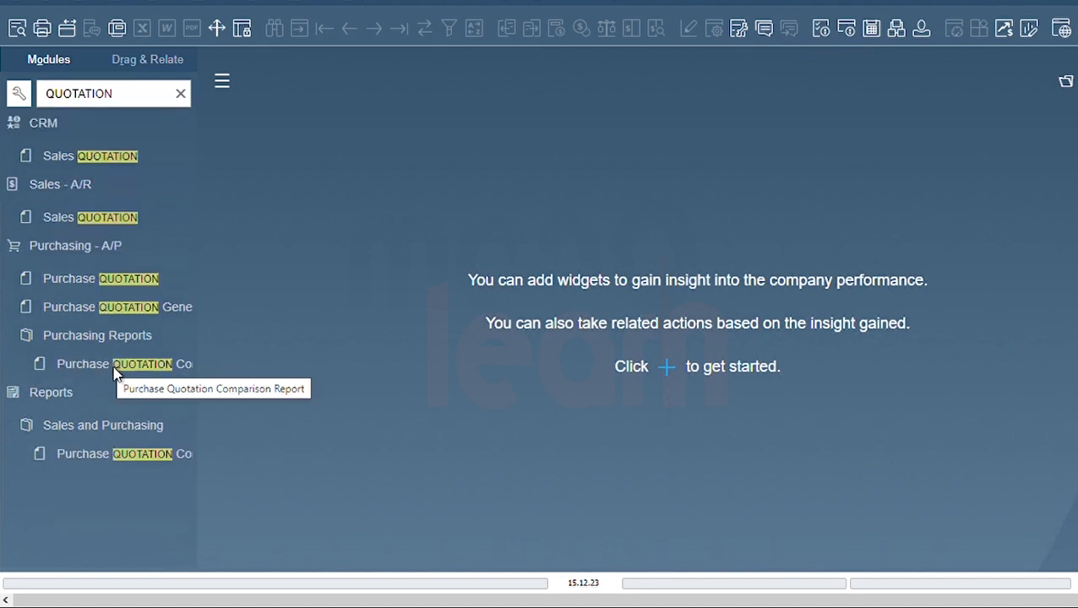
- Open the Purchase Quotation Comparison Report and run it for items with the code range from ACS00001 to ACS00001
double_click(131, 95)
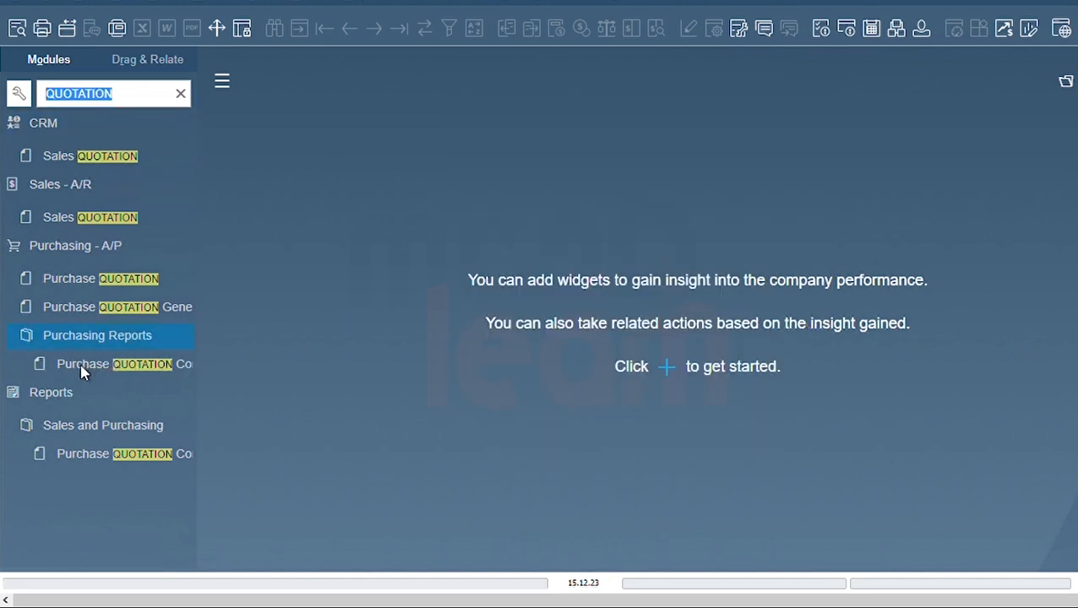
left_click(161, 374)
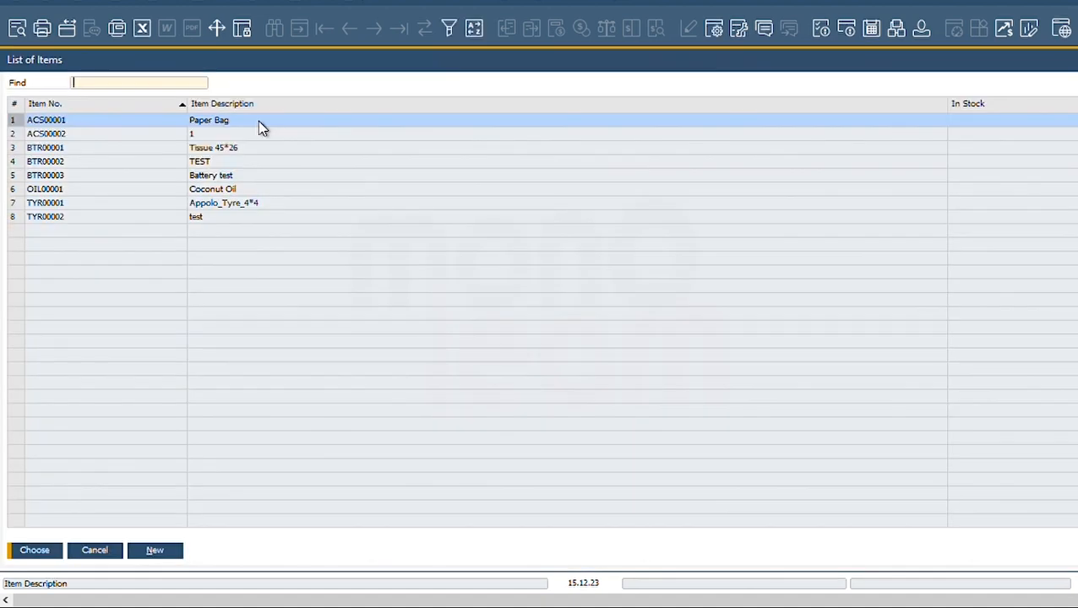
double_click(258, 121)
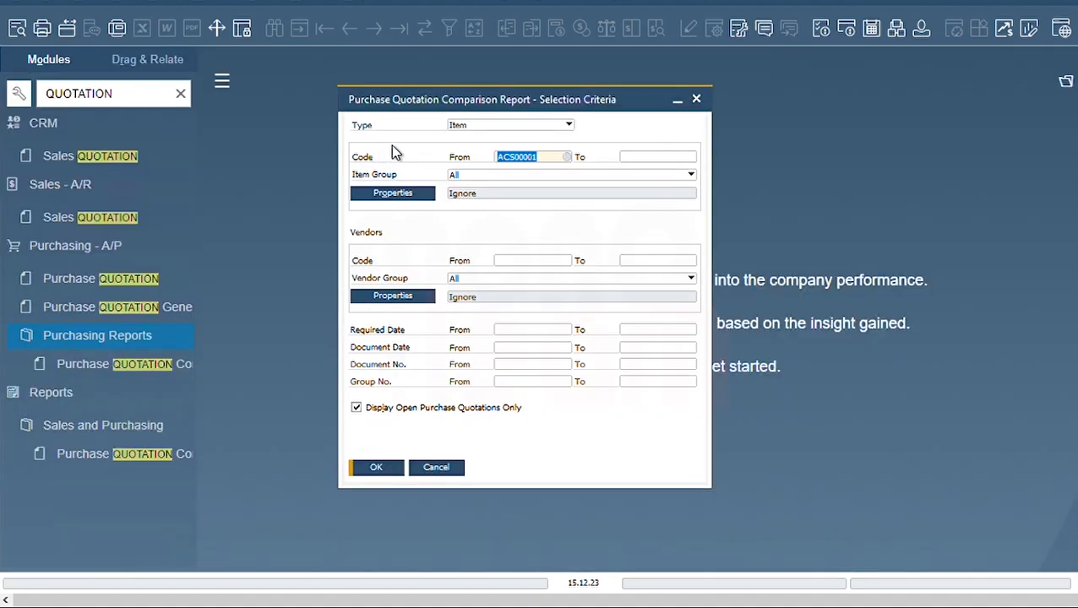
left_click(659, 161)
key("Tab")
key("Return")
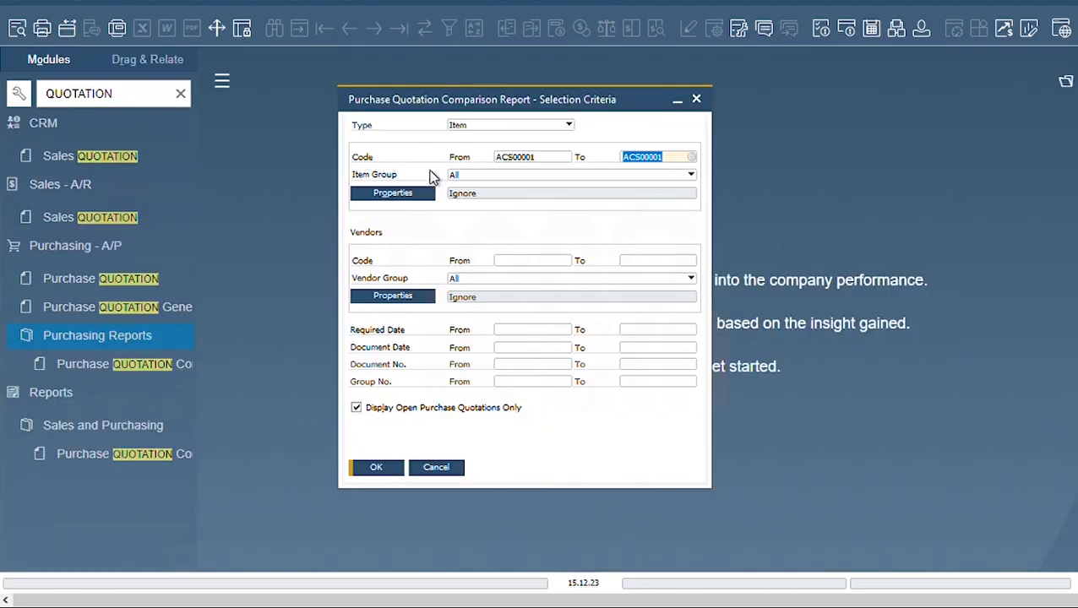
key("Return")
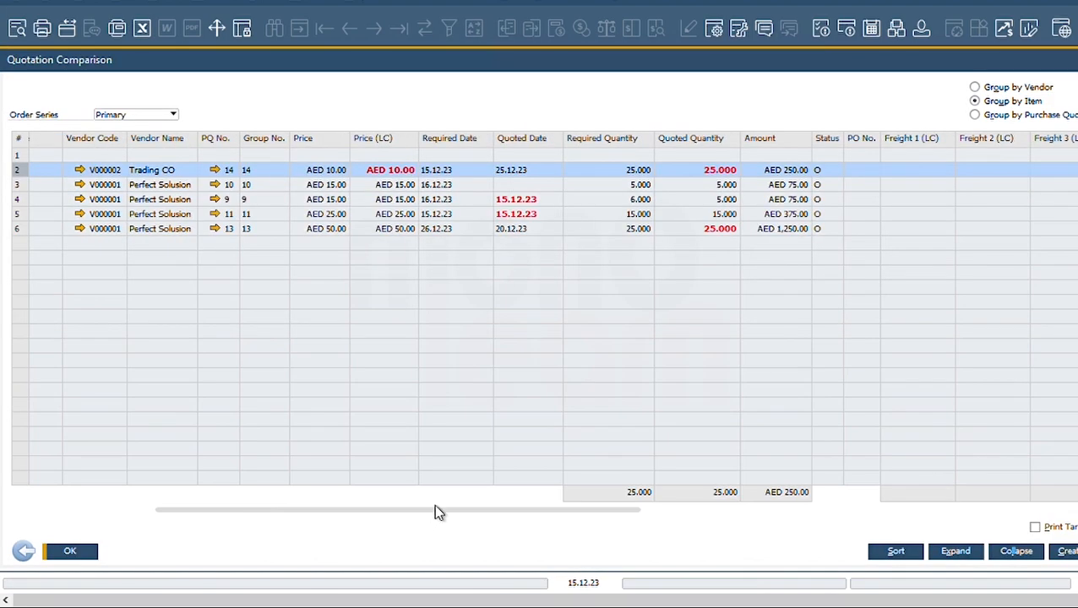
- Compare the Paper Bag quotations by vendor, price, required and quoted dates, quantities, amount and order details, and close the Quotation Comparison
left_click_drag(414, 511, 138, 511)
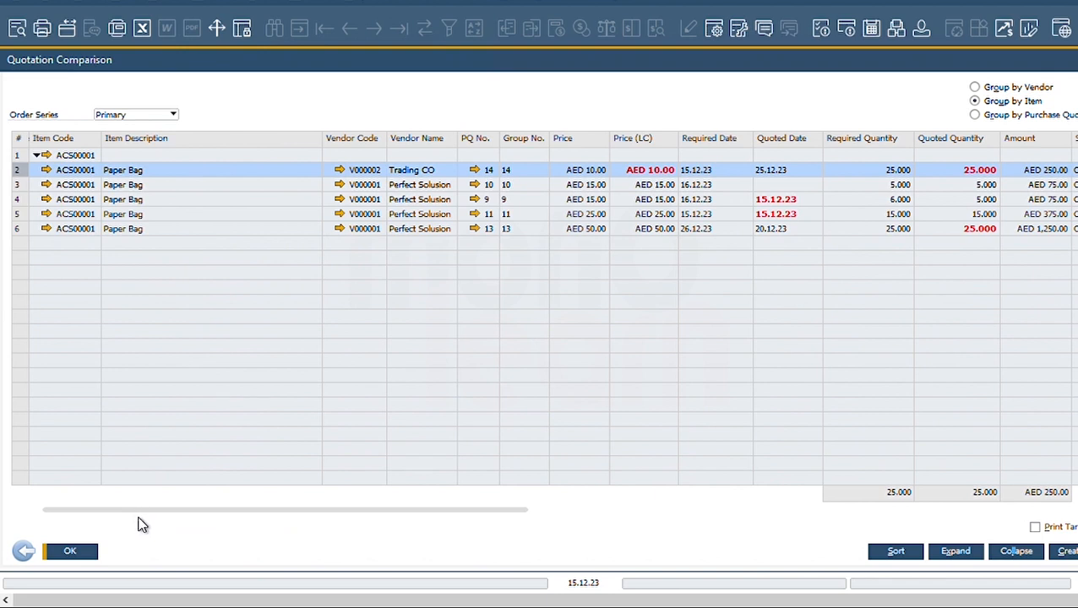
left_click(511, 201)
left_click(505, 229)
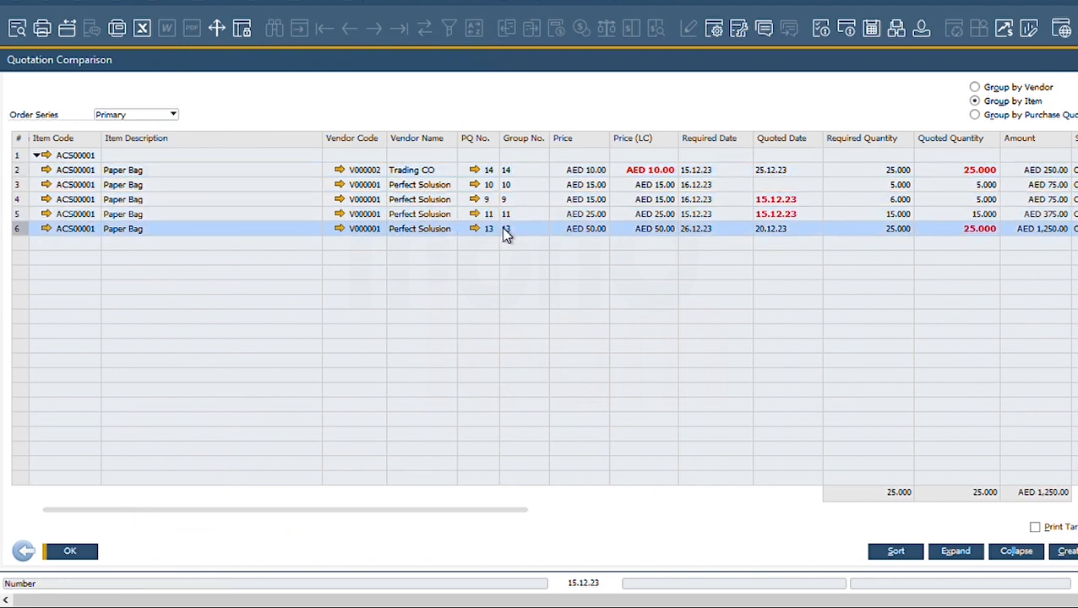
left_click(659, 173)
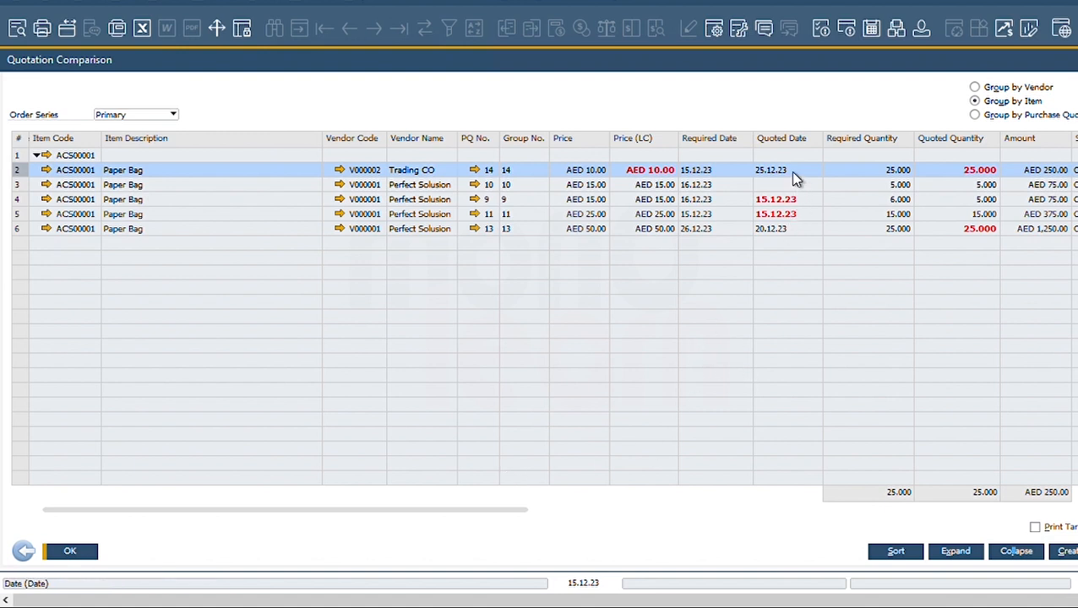
left_click_drag(447, 512, 490, 520)
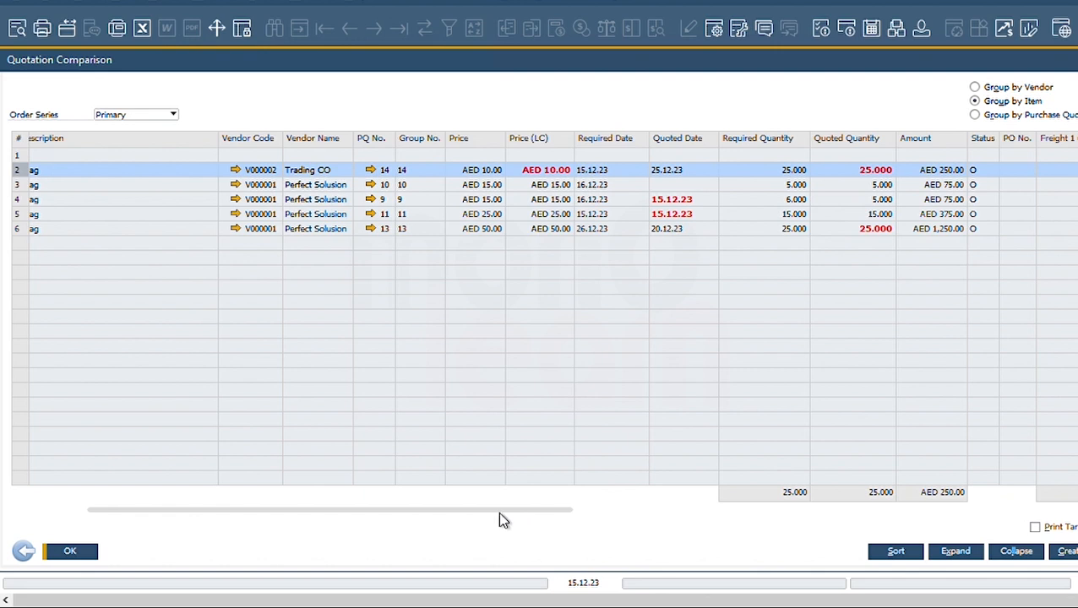
left_click_drag(499, 520, 363, 519)
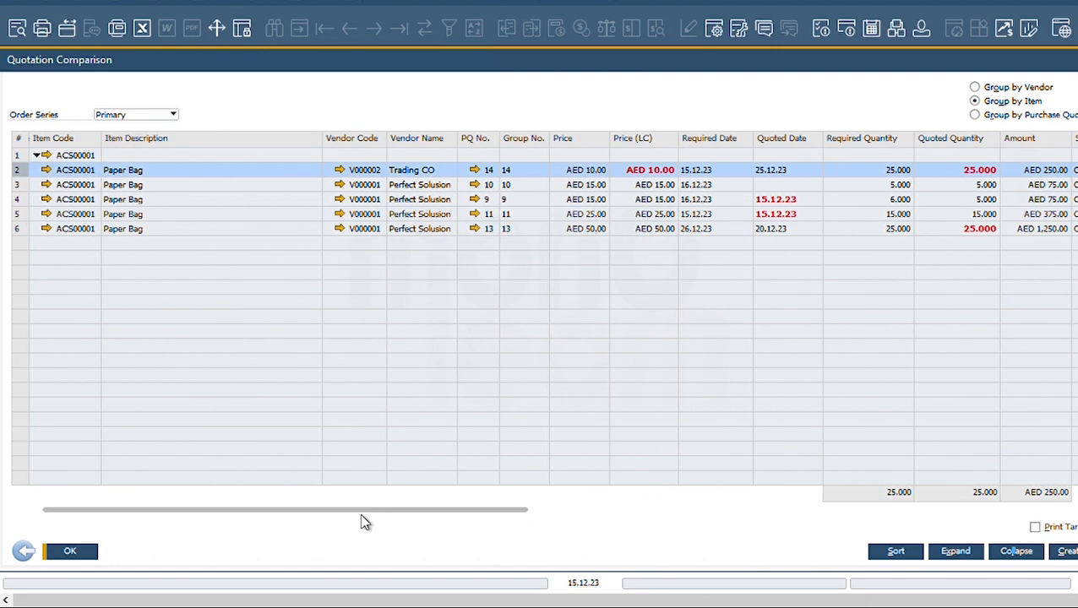
left_click(659, 184)
key("Up")
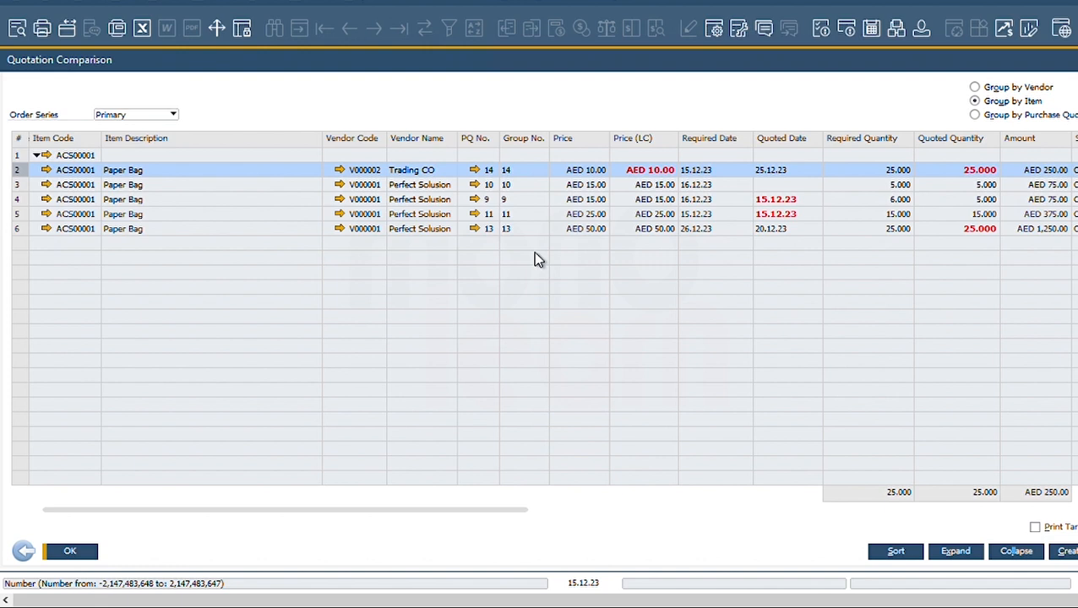
left_click(564, 509)
left_click(84, 551)
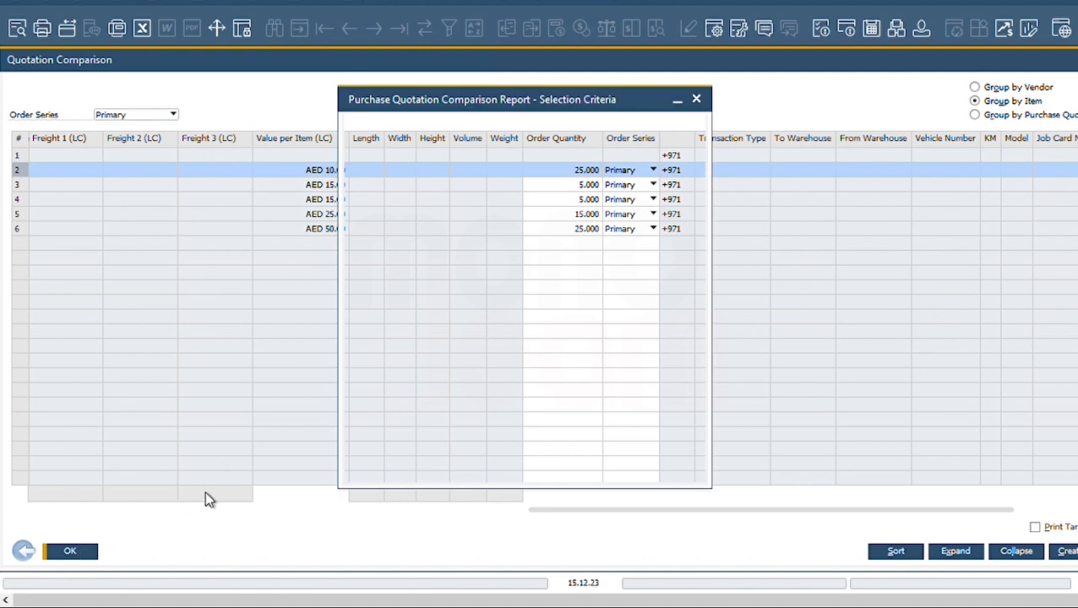